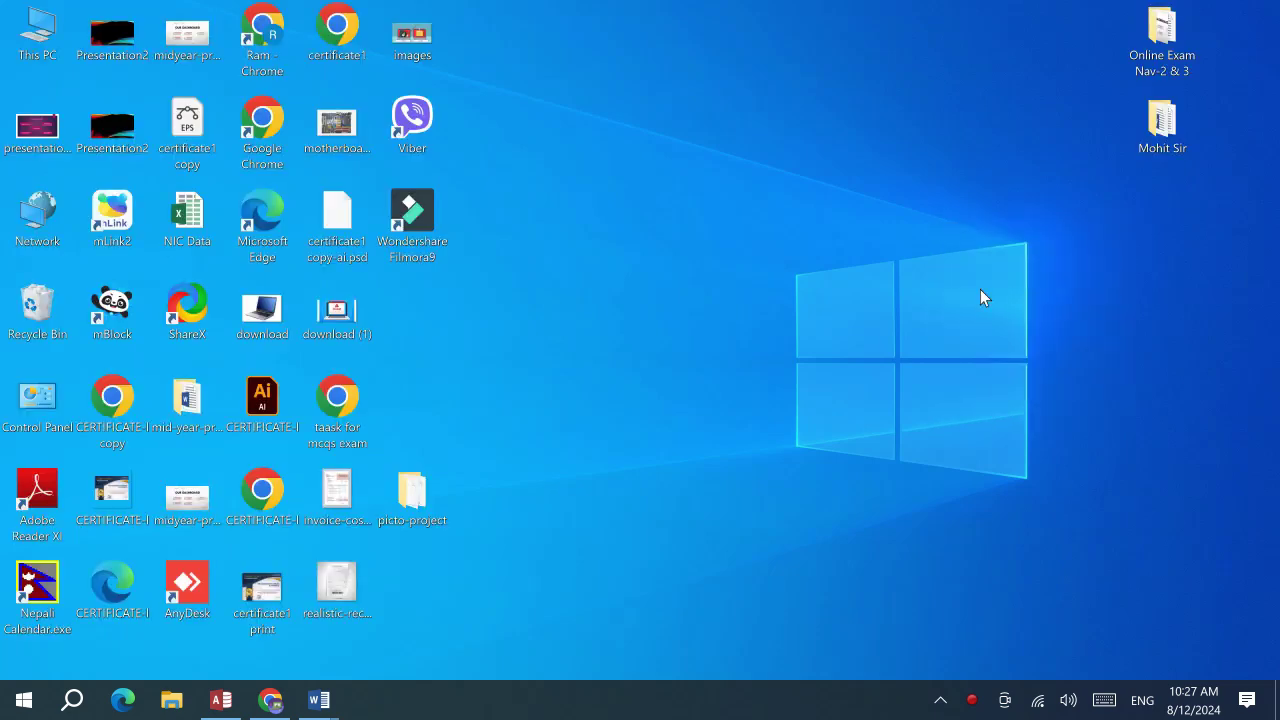
Launch Excel from the Run box into a blank workbook and start renaming Sheet1 to MartBill
{"action": "key", "text": "super+r"}
{"action": "type", "text": "excel"}
{"action": "key", "text": "Return"}
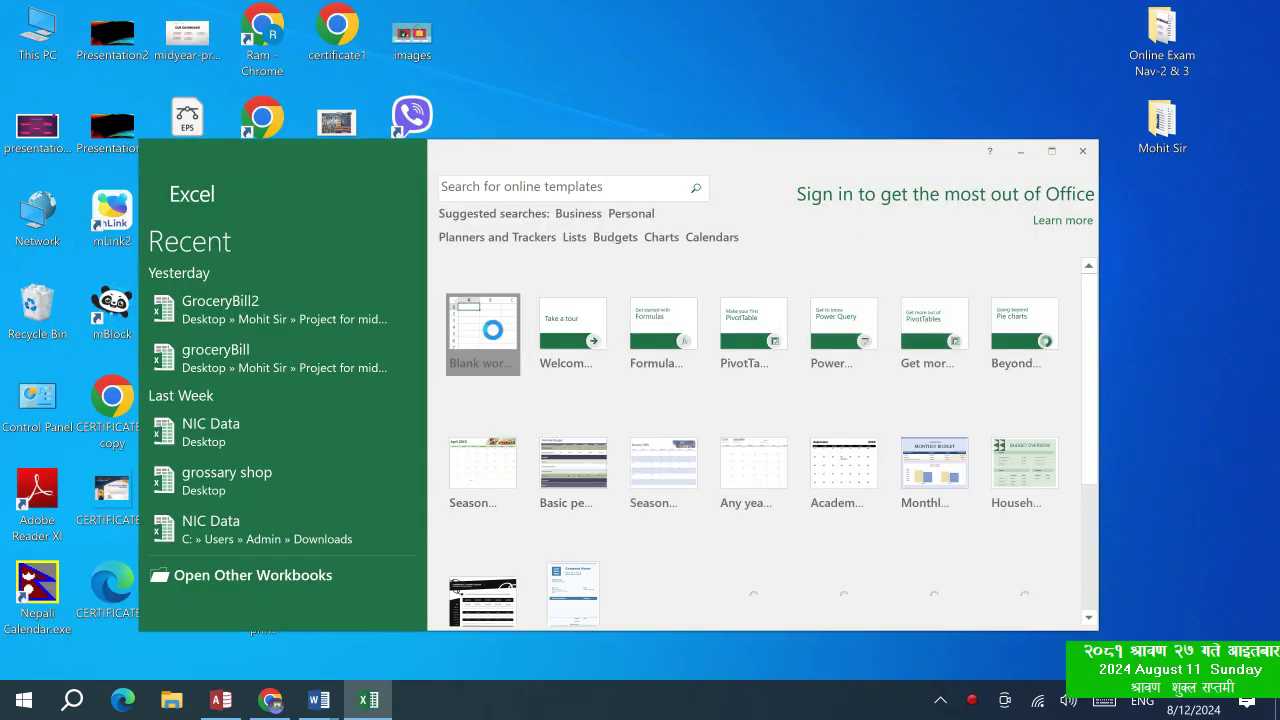
{"action": "key", "text": "Escape"}
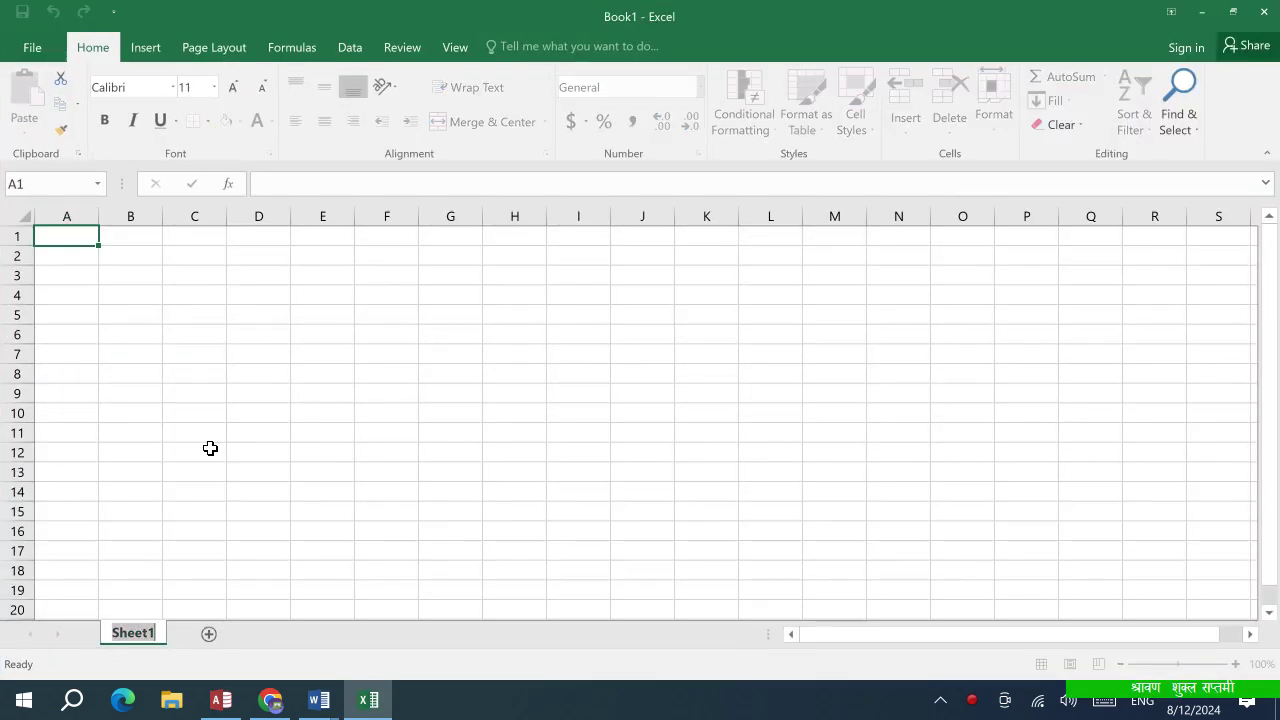
{"action": "type", "text": "Bi"}
{"action": "key", "text": "BackSpace"}
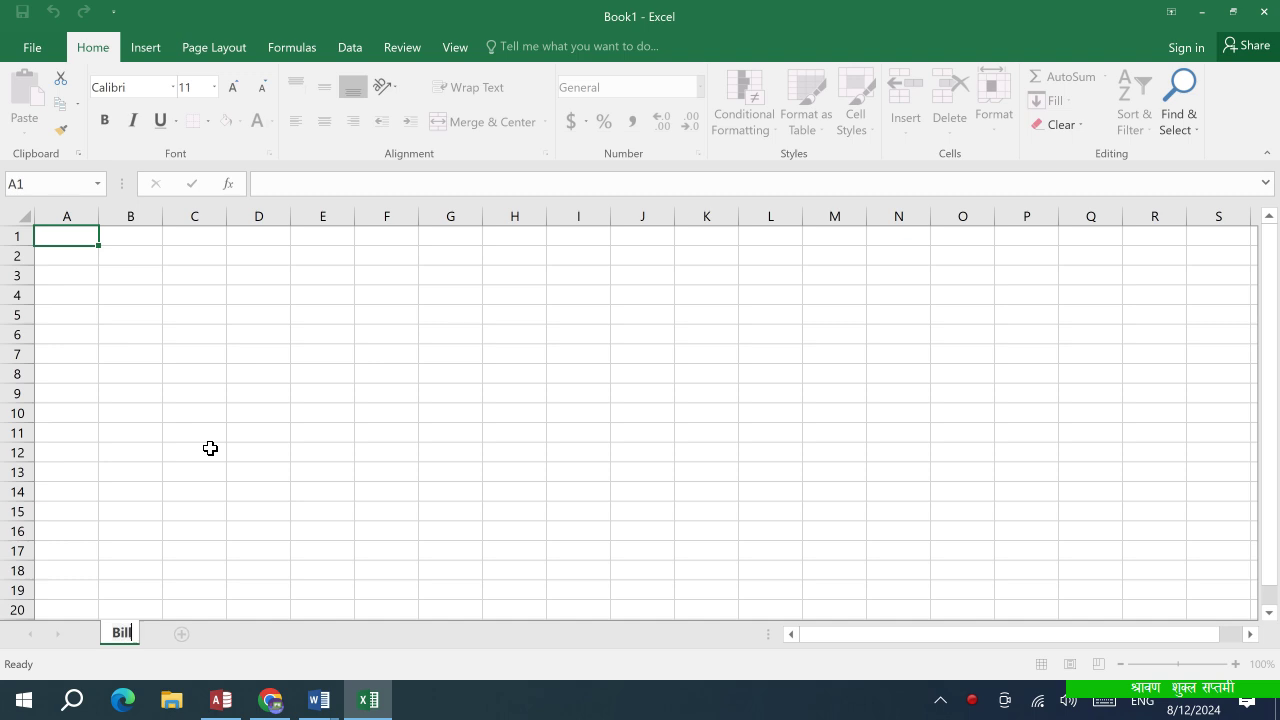
Finish renaming the sheet to MartBill
{"action": "type", "text": "Mart"}
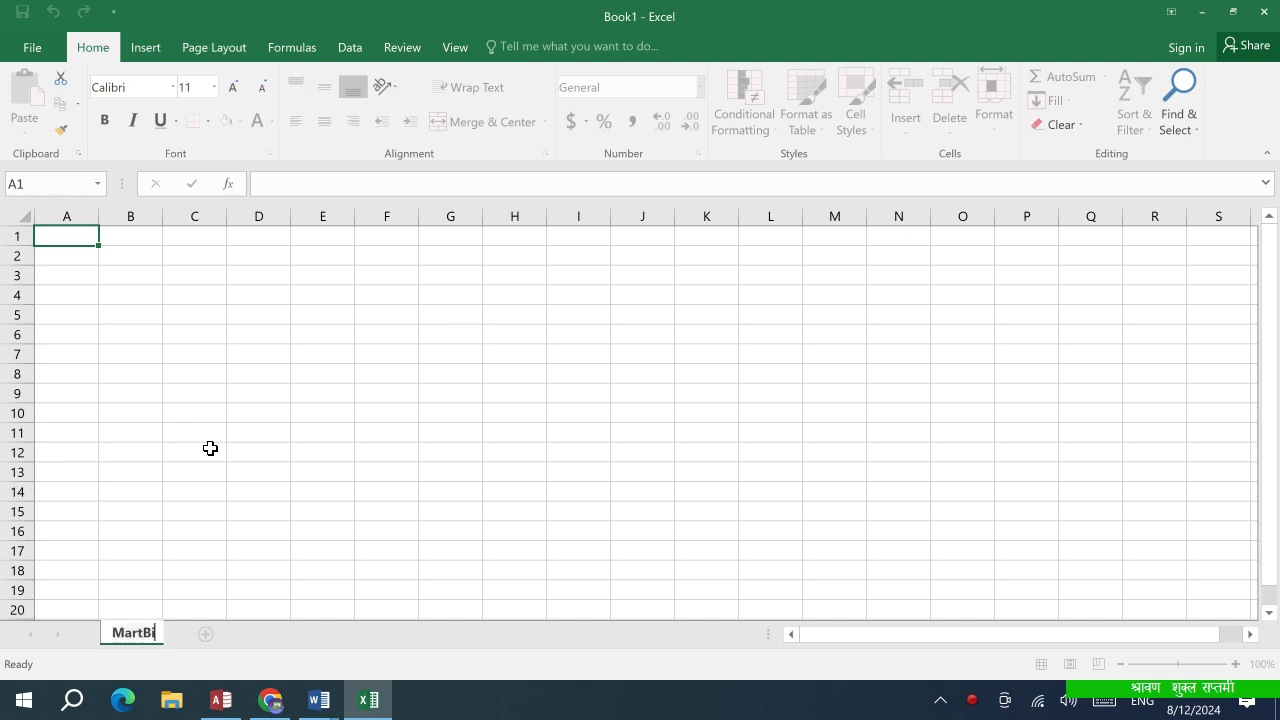
{"action": "left_click", "coordinate": [279, 468]}
{"action": "left_click", "coordinate": [578, 551]}
{"action": "left_click_drag", "start_coordinate": [60, 240], "coordinate": [1051, 311]}
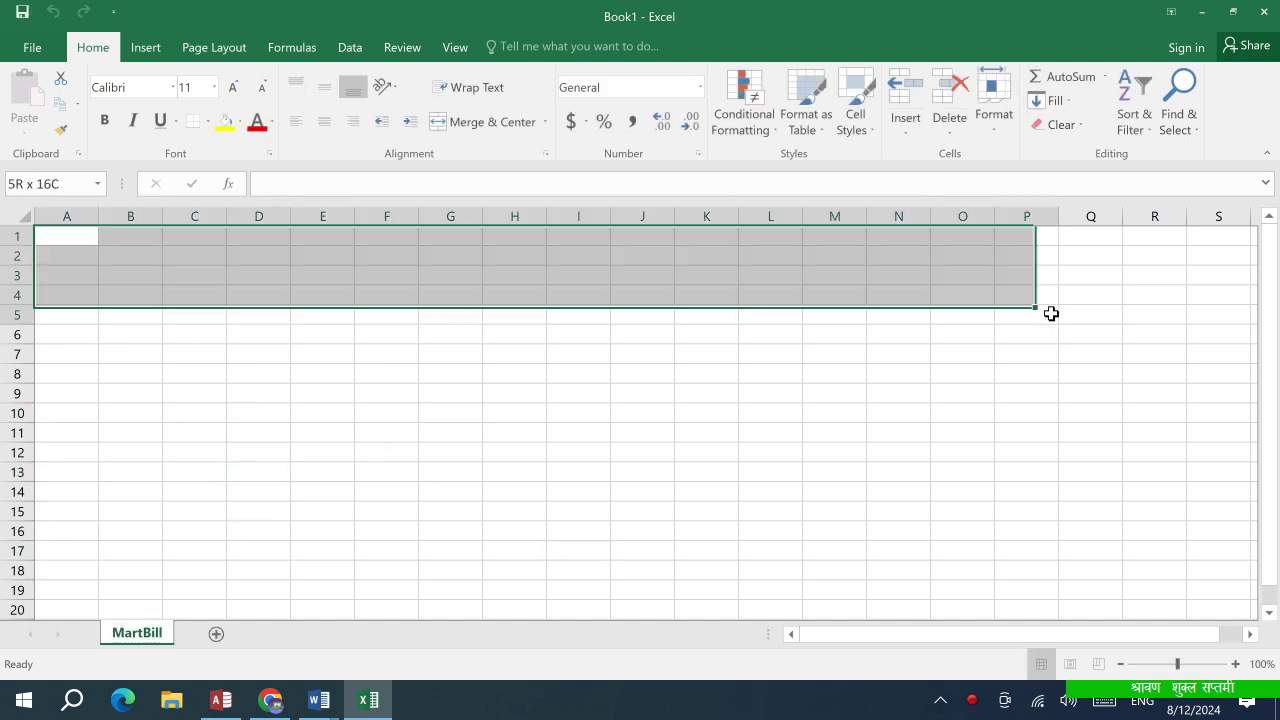
{"action": "left_click", "coordinate": [962, 393]}
{"action": "left_click", "coordinate": [67, 236]}
{"action": "left_click_drag", "start_coordinate": [258, 294], "coordinate": [514, 412]}
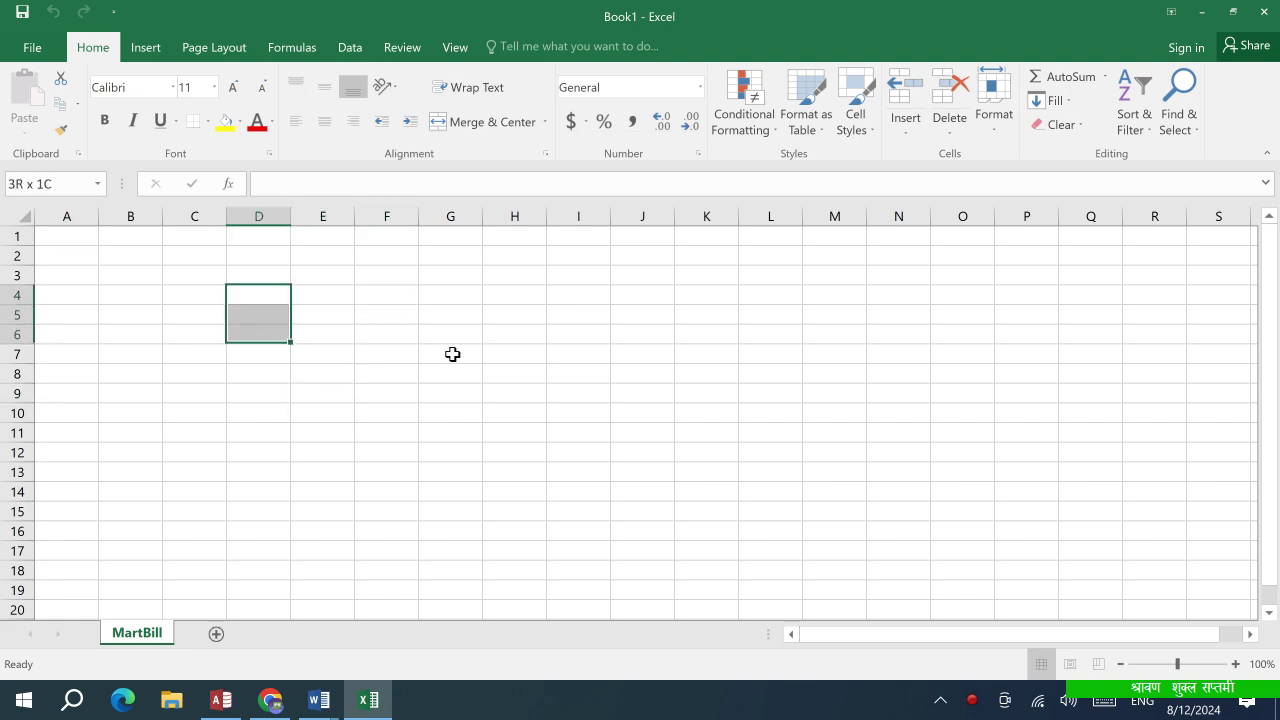
{"action": "left_click", "coordinate": [514, 511]}
Merge C3:K6 and enter 'Munali Mart' with 'Kathmandu' on a second line
{"action": "mouse_move", "coordinate": [214, 274]}
{"action": "left_mouse_down"}
{"action": "mouse_move", "coordinate": [706, 297]}
{"action": "mouse_move", "coordinate": [706, 334]}
{"action": "left_mouse_up"}
{"action": "left_click", "coordinate": [485, 121]}
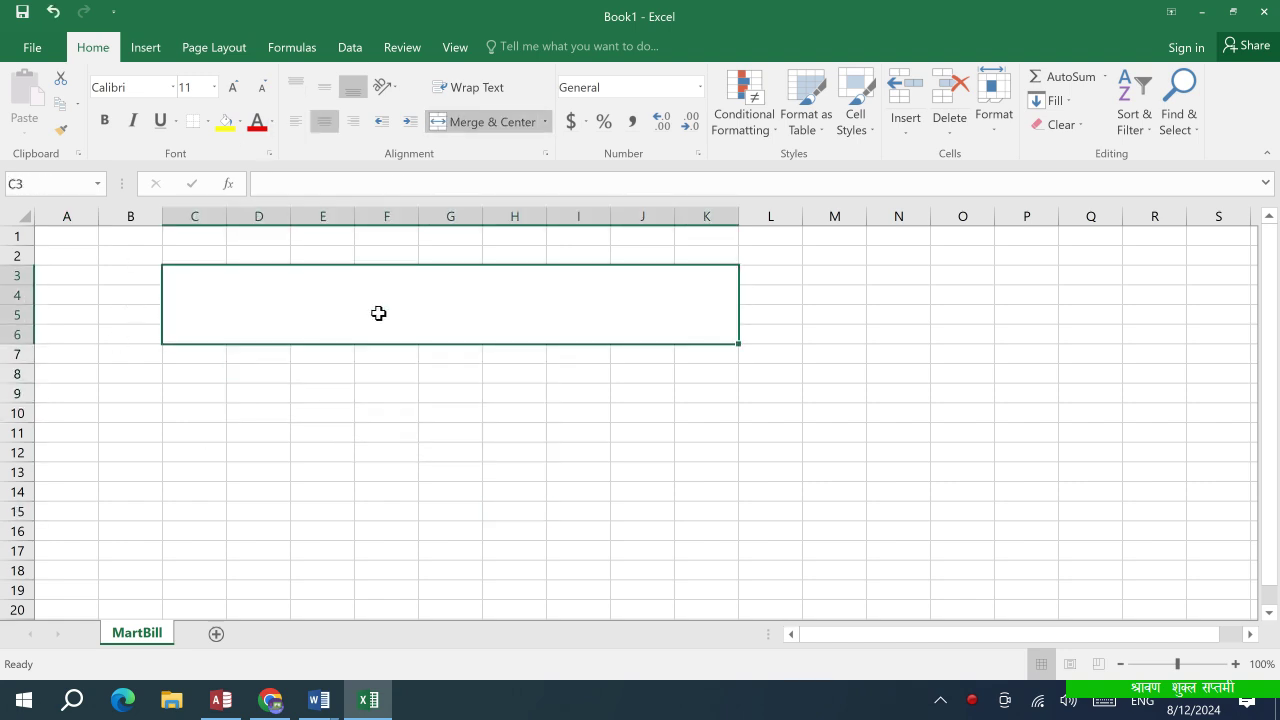
{"action": "type", "text": "Munali Mart"}
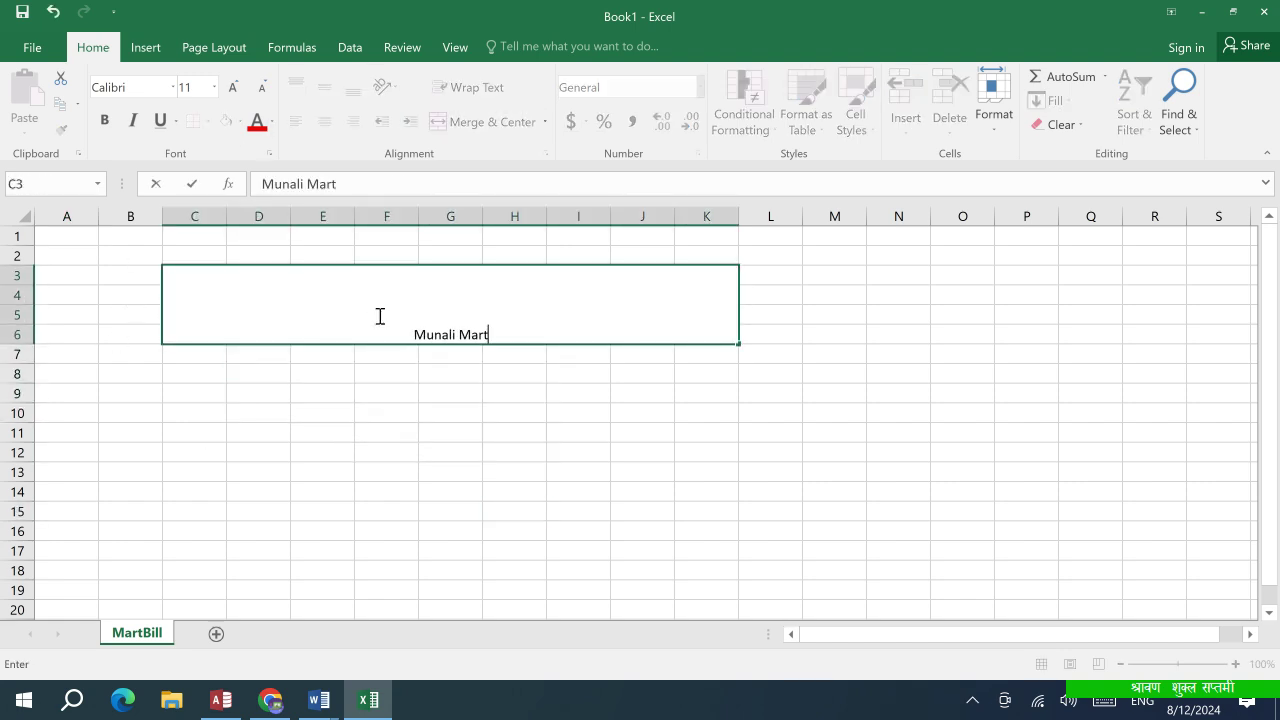
{"action": "key", "text": "alt"}
{"action": "left_click", "coordinate": [510, 329]}
{"action": "key", "text": "alt+Return"}
{"action": "type", "text": "Kathmandu"}
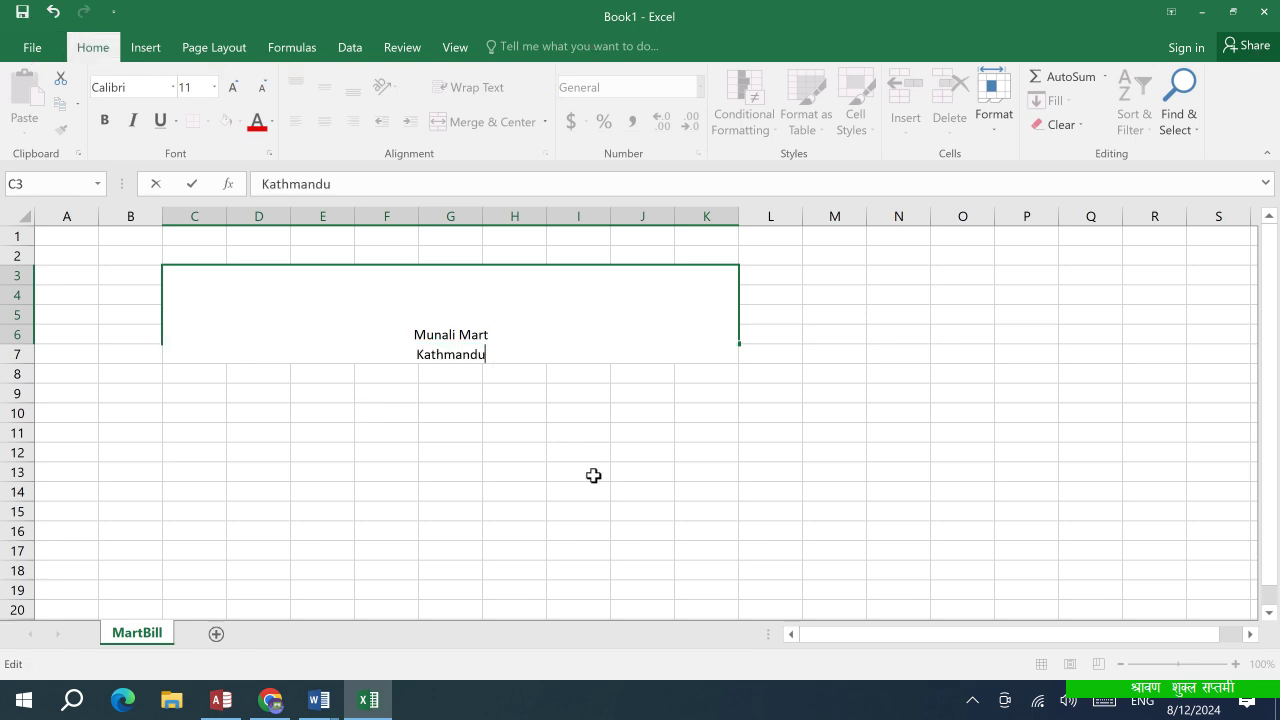
{"action": "key", "text": "ctrl+Return"}
Enlarge the title font three sizes and left-align it
{"action": "left_click", "coordinate": [233, 87]}
{"action": "left_click", "coordinate": [233, 87]}
{"action": "left_click", "coordinate": [233, 87]}
{"action": "left_click", "coordinate": [233, 87]}
{"action": "left_click", "coordinate": [233, 87]}
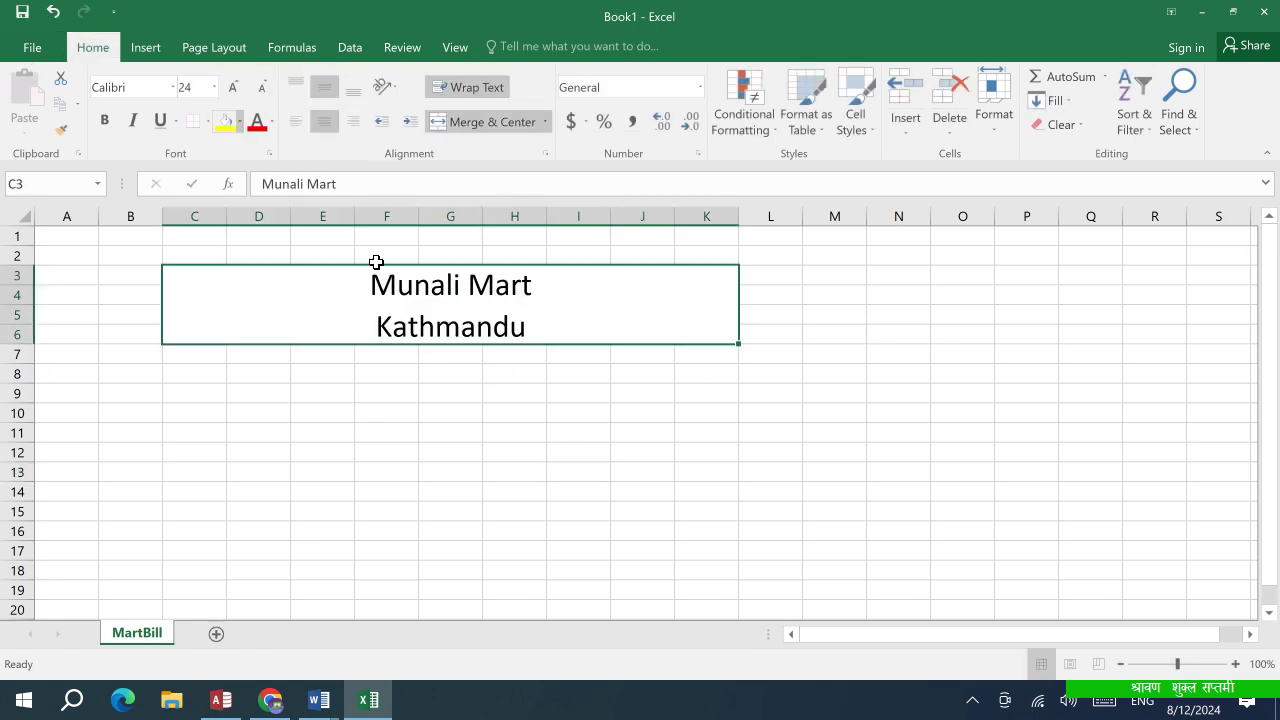
{"action": "left_click", "coordinate": [323, 121]}
Make Kathmandu smaller and Munali Mart larger inside the title cell
{"action": "left_click", "coordinate": [322, 412]}
{"action": "double_click", "coordinate": [331, 331]}
{"action": "left_click_drag", "start_coordinate": [331, 331], "coordinate": [167, 337]}
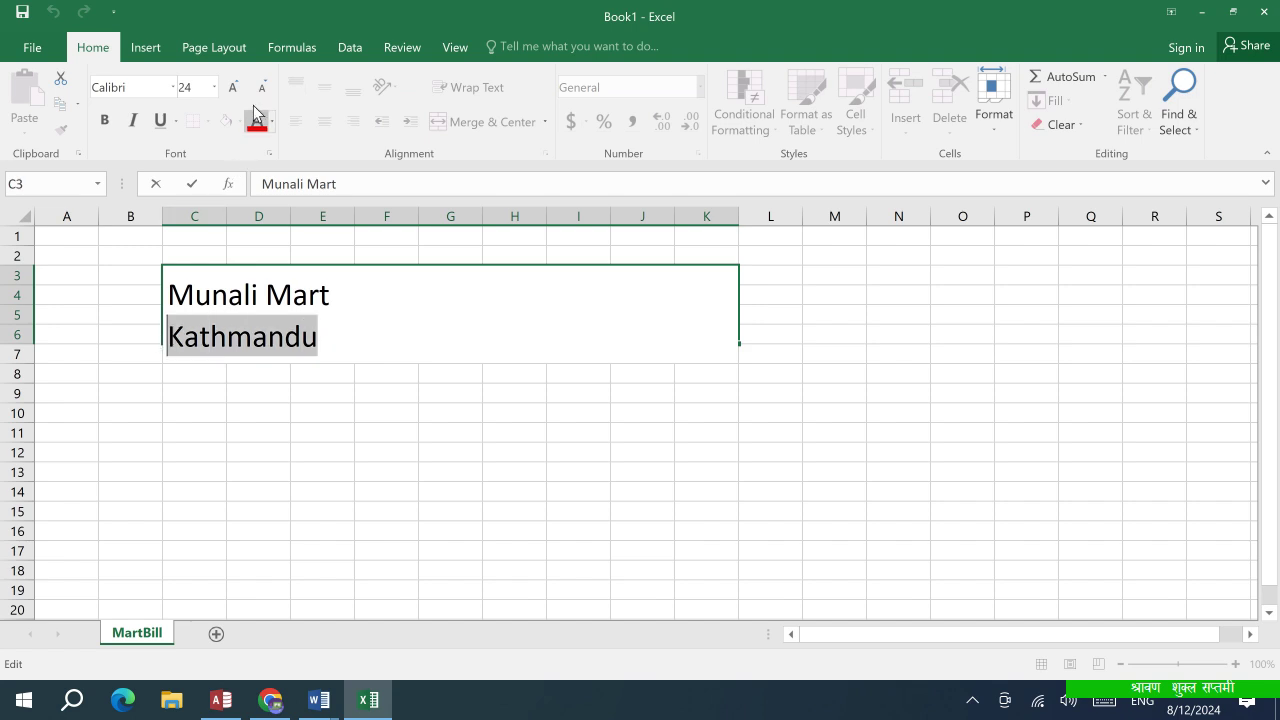
{"action": "left_click", "coordinate": [261, 87]}
{"action": "left_click", "coordinate": [261, 87]}
{"action": "left_click", "coordinate": [261, 87]}
{"action": "left_click", "coordinate": [261, 87]}
{"action": "left_click_drag", "start_coordinate": [345, 295], "coordinate": [151, 257]}
{"action": "left_click", "coordinate": [233, 87]}
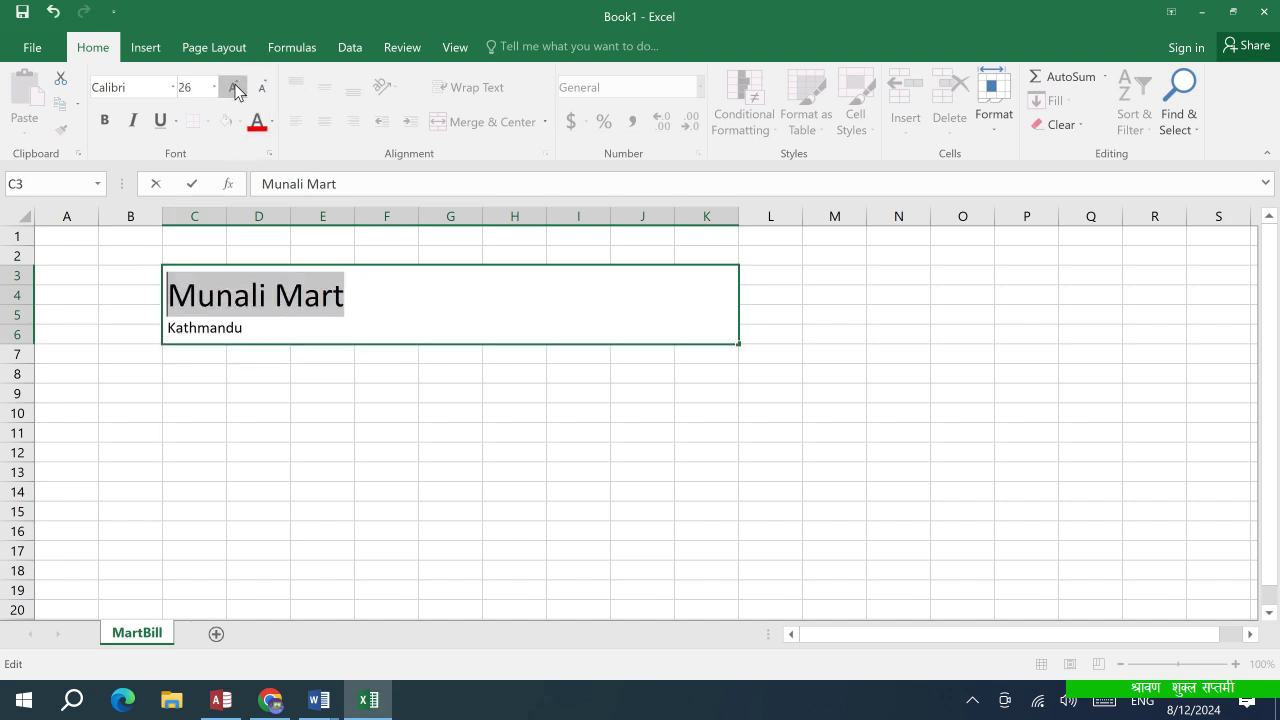
{"action": "left_click", "coordinate": [233, 87]}
{"action": "left_click", "coordinate": [168, 295]}
Insert a Webdings left-pointing triangle (◄) before Munali Mart
{"action": "left_click", "coordinate": [145, 47]}
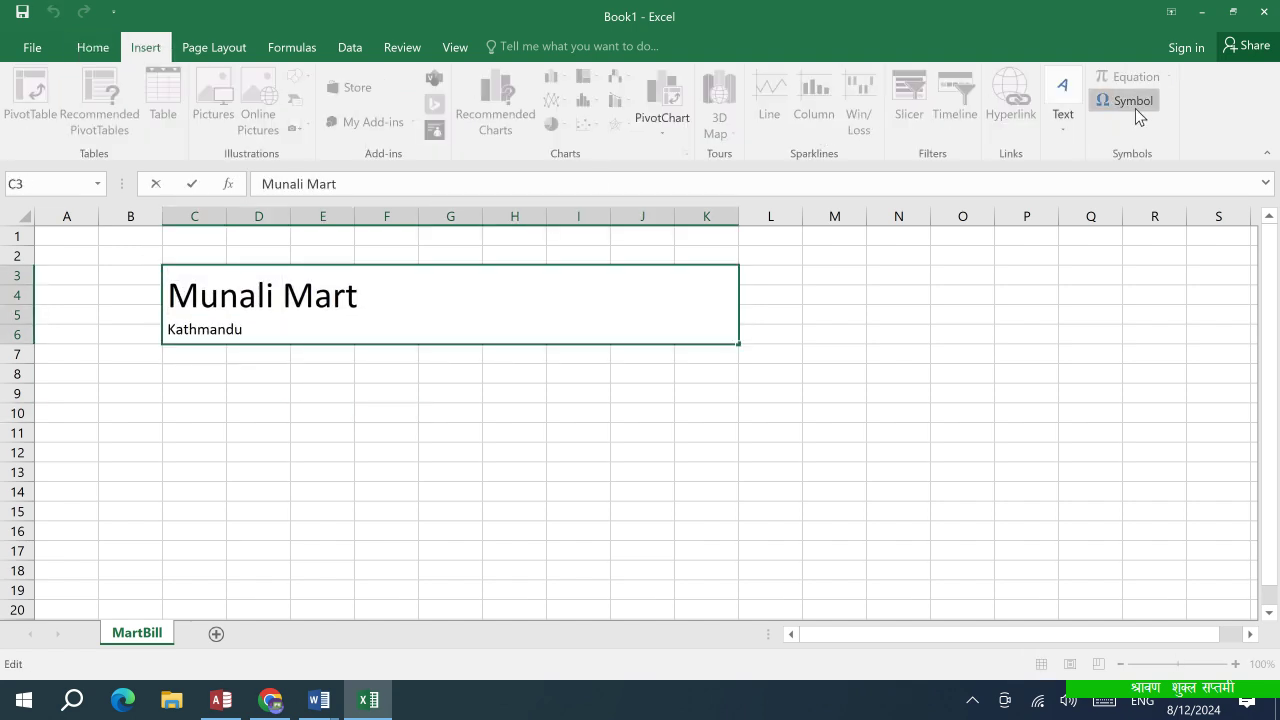
{"action": "left_click", "coordinate": [1133, 101]}
{"action": "type", "text": "webding"}
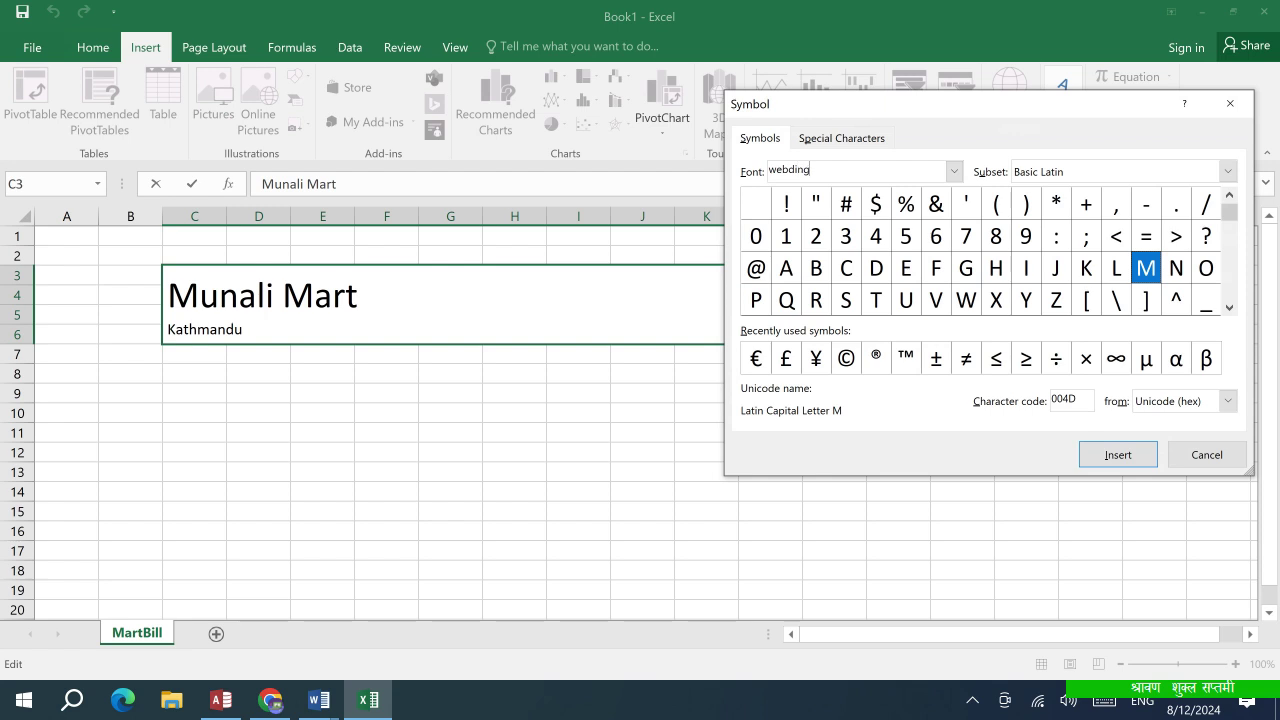
{"action": "key", "text": "Return"}
{"action": "left_click", "coordinate": [1229, 308]}
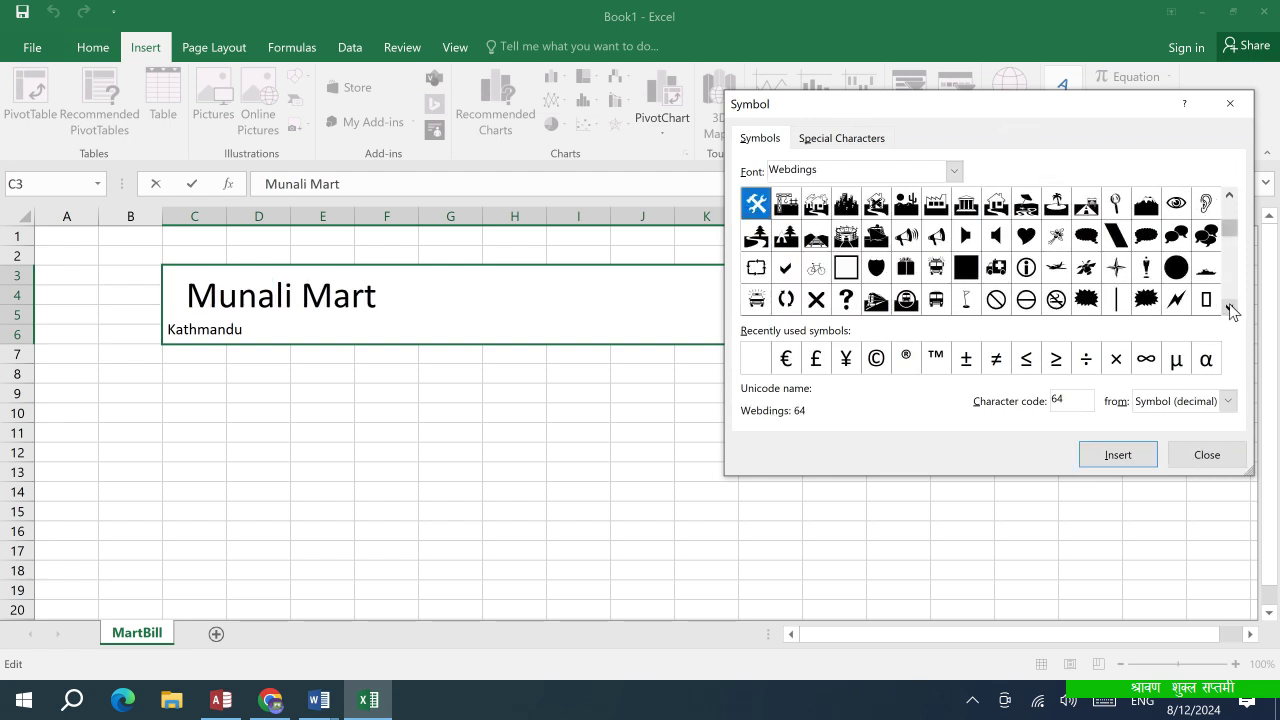
{"action": "left_click", "coordinate": [1229, 310]}
{"action": "left_click", "coordinate": [1229, 310]}
{"action": "left_click", "coordinate": [1229, 310]}
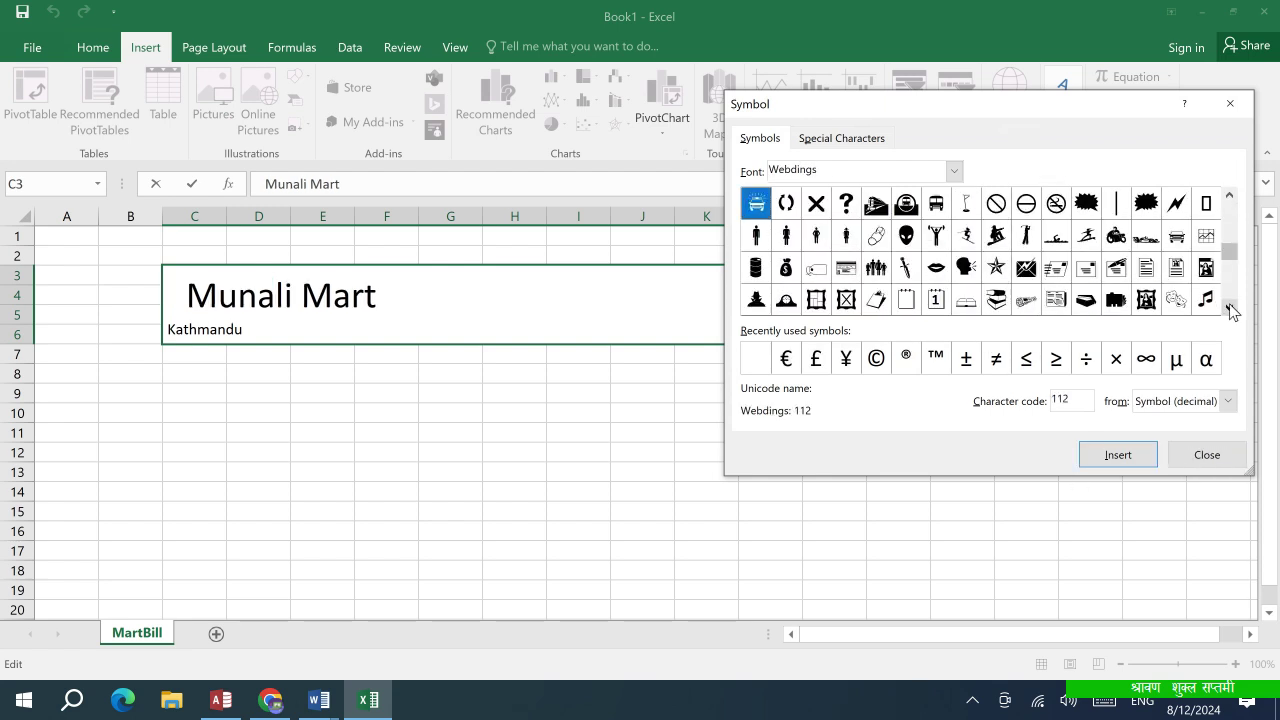
{"action": "left_click", "coordinate": [1229, 310]}
{"action": "left_click", "coordinate": [1229, 310]}
{"action": "left_click", "coordinate": [1229, 310]}
{"action": "left_click", "coordinate": [1229, 310]}
{"action": "left_click", "coordinate": [1229, 310]}
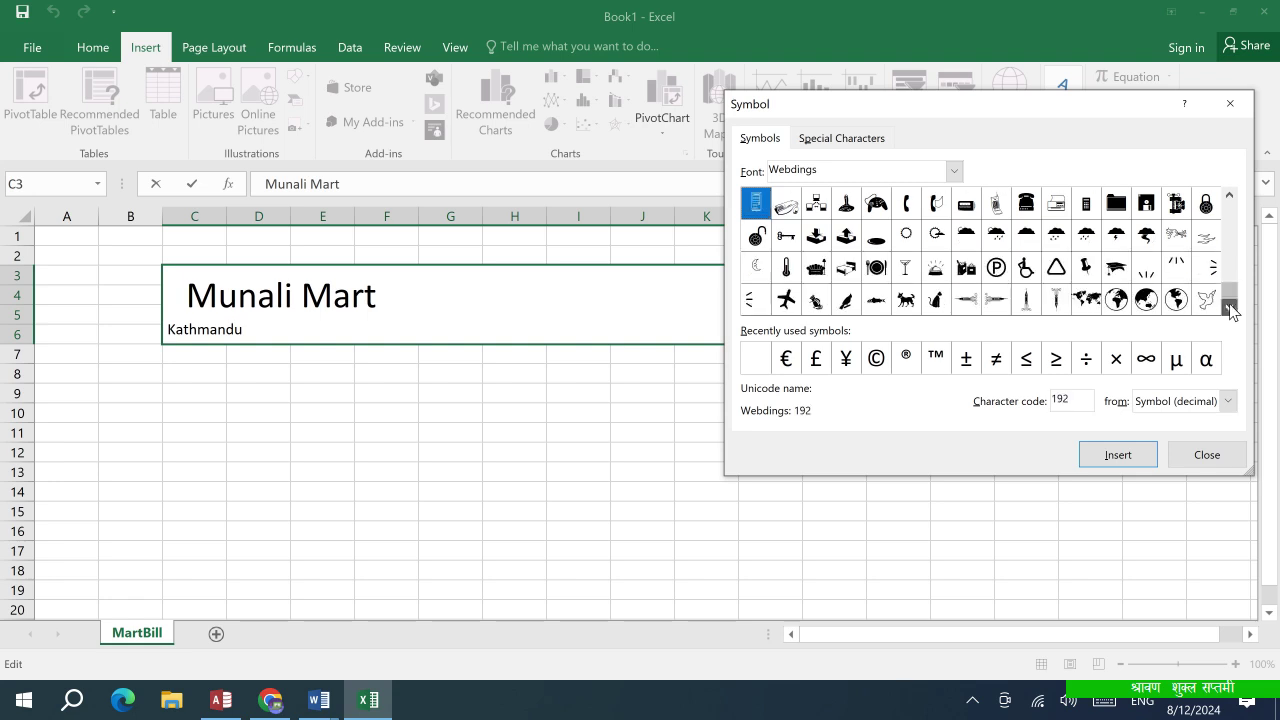
{"action": "left_click", "coordinate": [1231, 203]}
{"action": "left_click", "coordinate": [1231, 203]}
{"action": "left_click", "coordinate": [1231, 203]}
{"action": "left_click", "coordinate": [1231, 203]}
{"action": "left_click", "coordinate": [1231, 203]}
{"action": "left_click", "coordinate": [1231, 203]}
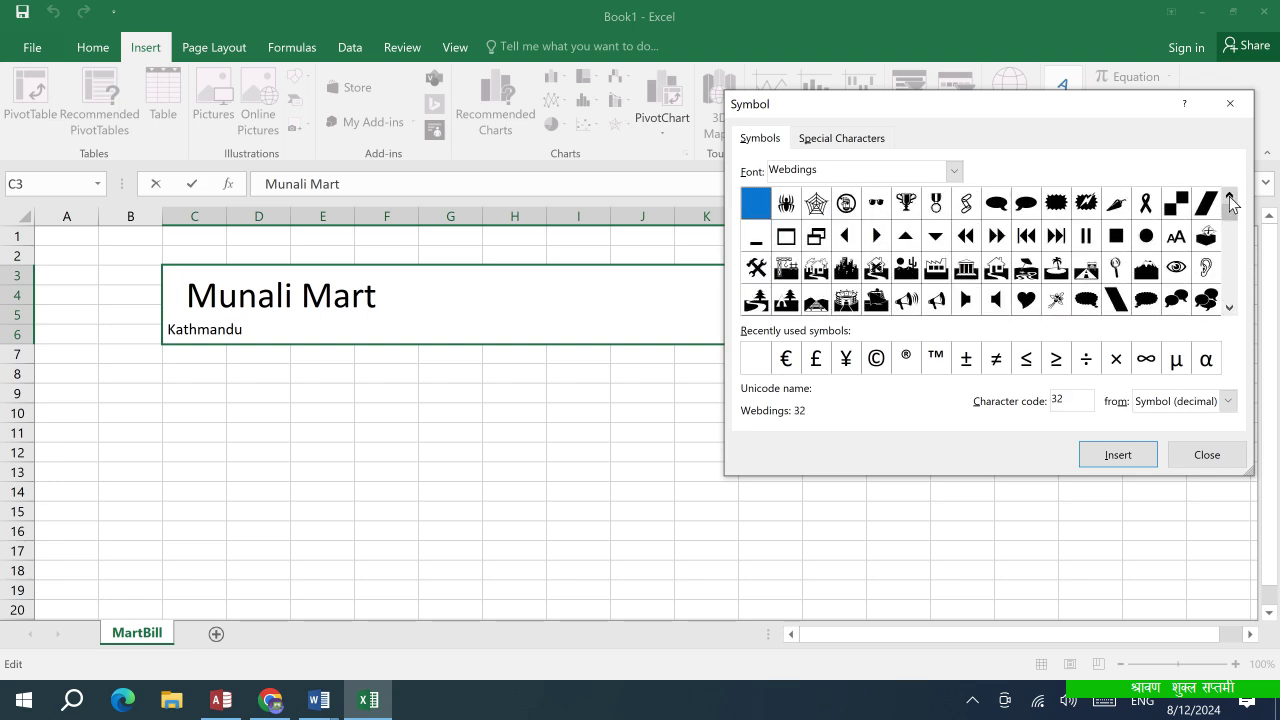
{"action": "left_click", "coordinate": [846, 236]}
{"action": "left_click", "coordinate": [1118, 455]}
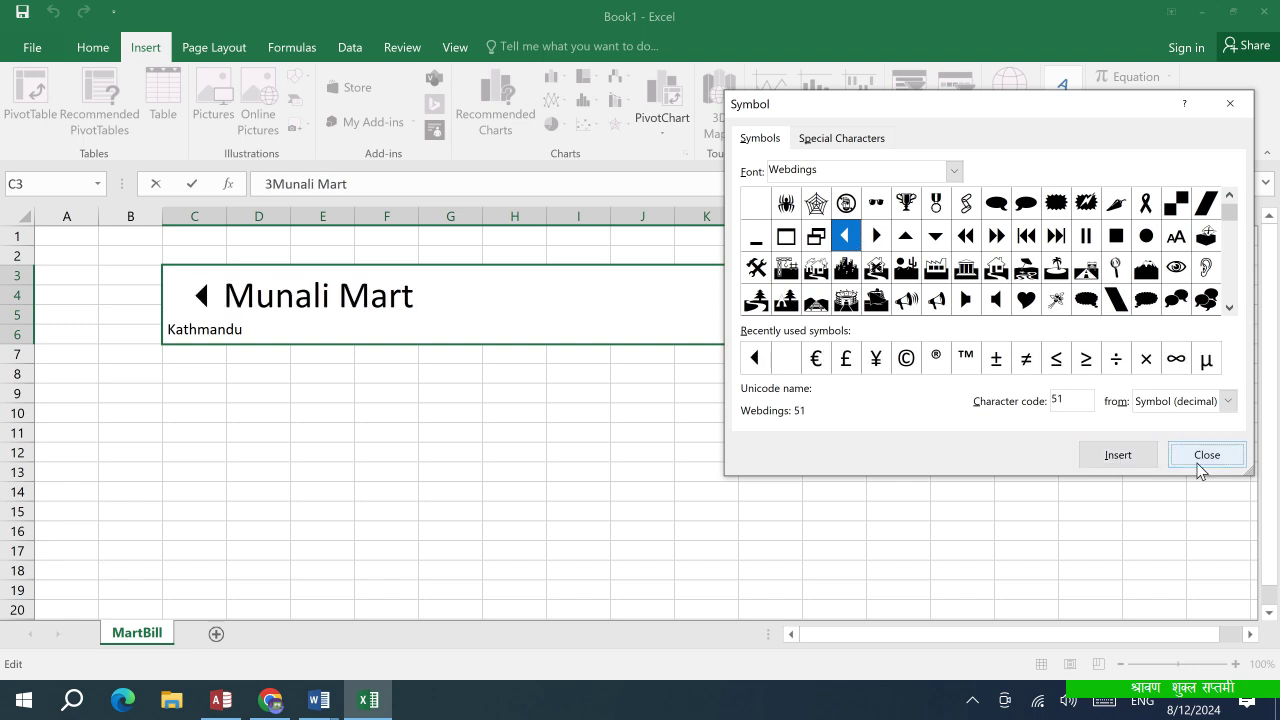
{"action": "left_click", "coordinate": [1207, 455]}
Replace the triangle with a Wingdings symbol before Munali Mart
{"action": "double_click", "coordinate": [214, 293]}
{"action": "key", "text": "BackSpace"}
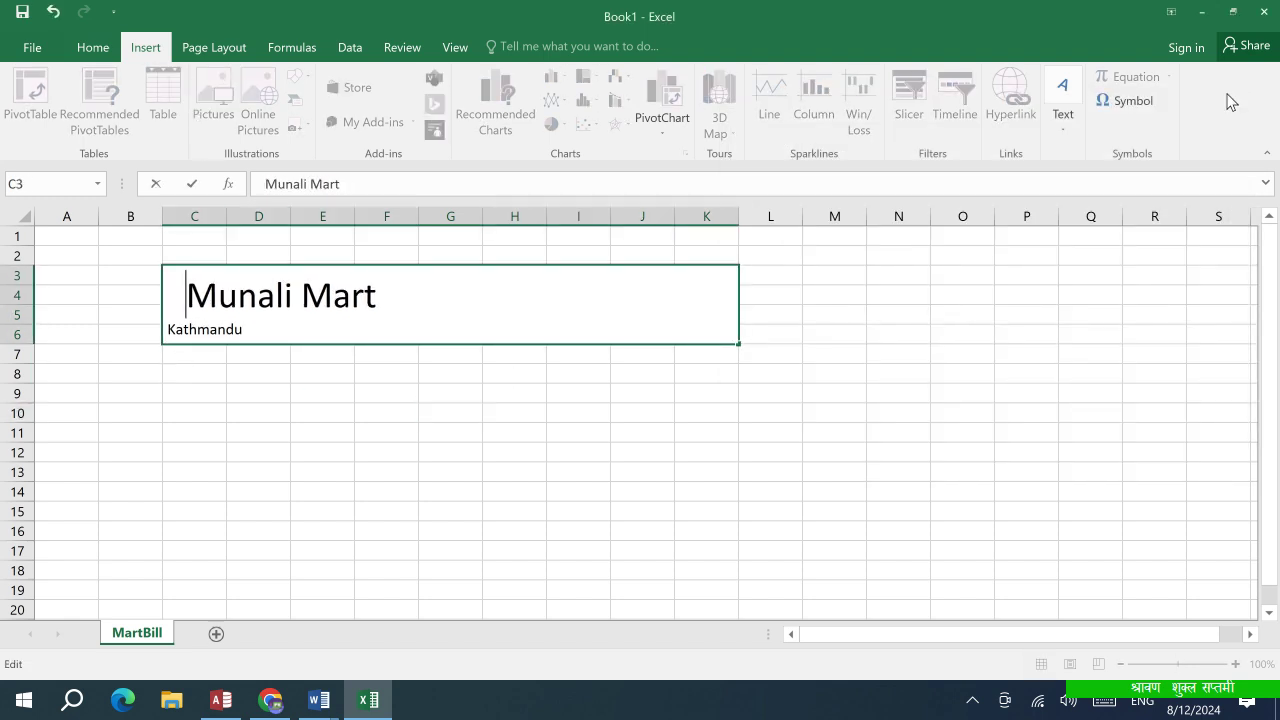
{"action": "left_click", "coordinate": [1126, 100]}
{"action": "type", "text": "wingdi"}
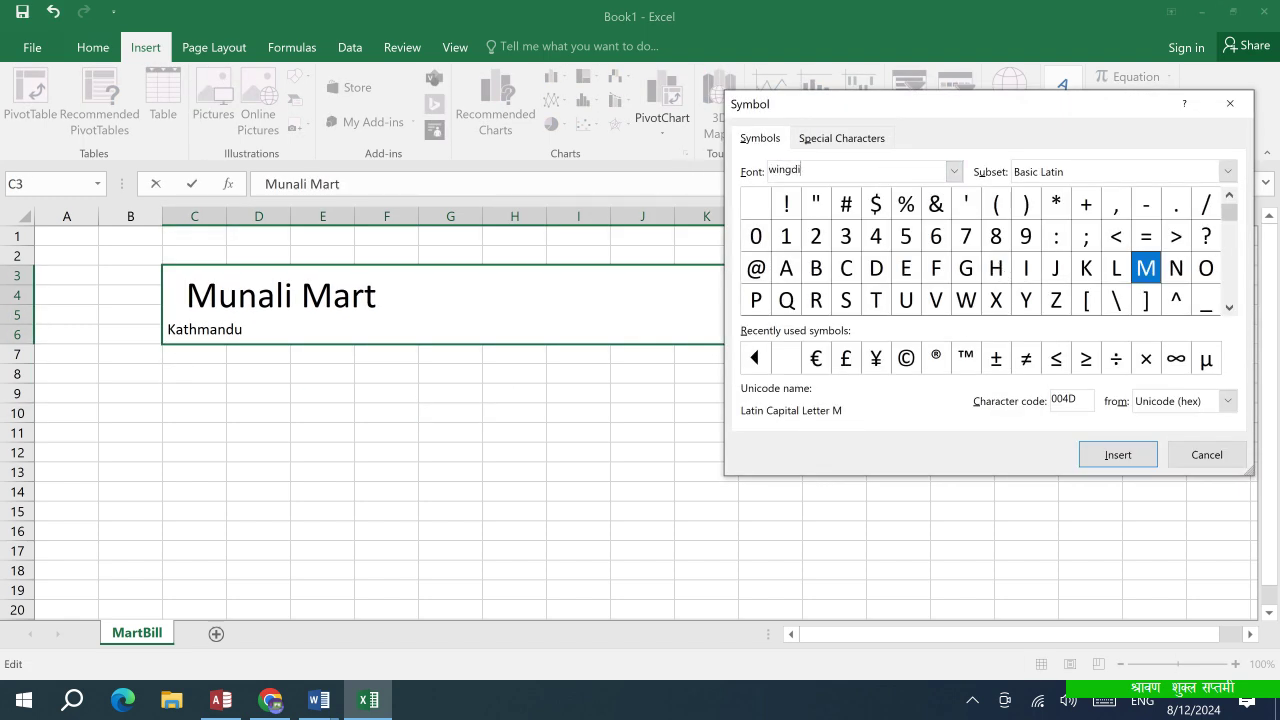
{"action": "key", "text": "Return"}
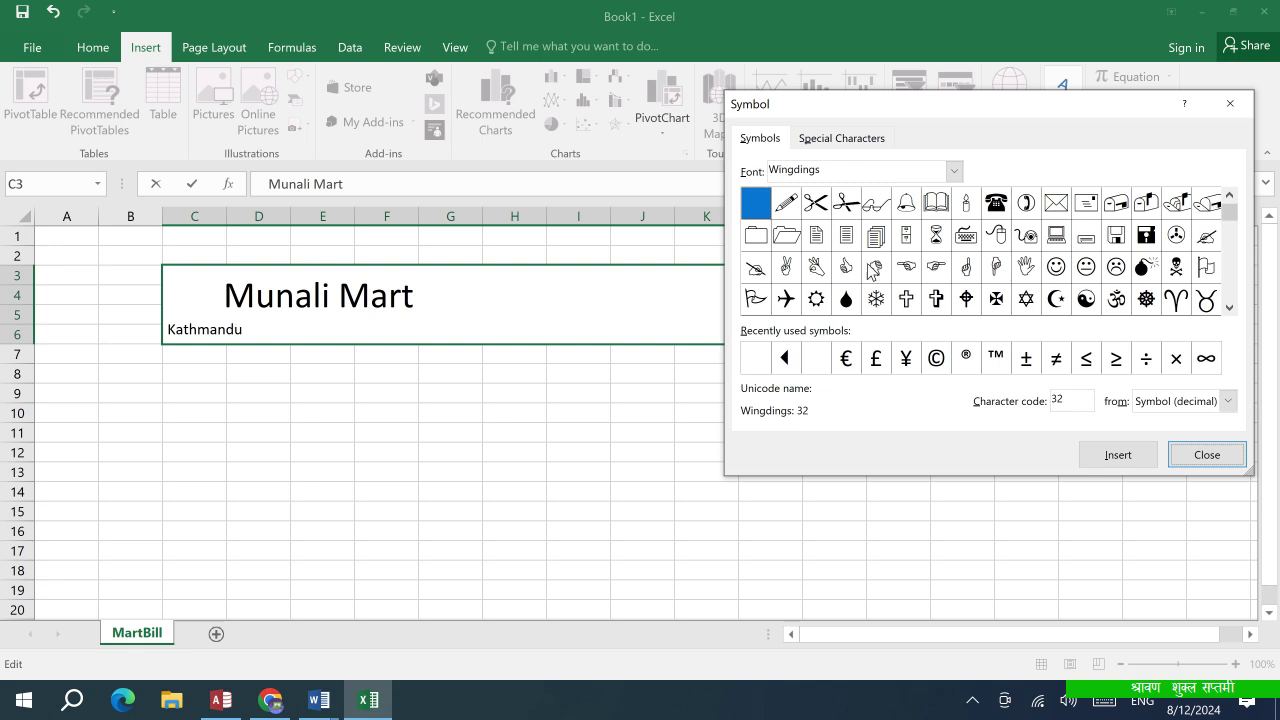
{"action": "left_click", "coordinate": [1230, 308]}
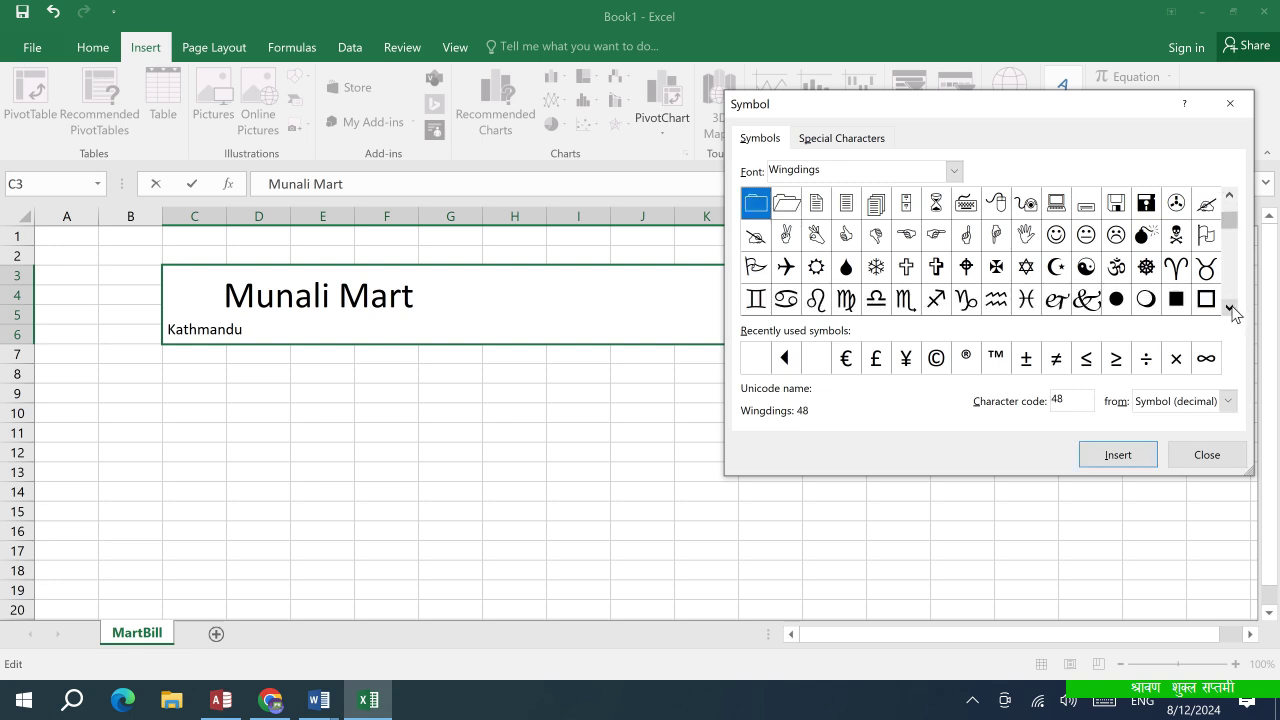
{"action": "left_click", "coordinate": [1230, 308]}
{"action": "left_click", "coordinate": [1230, 308]}
{"action": "left_click", "coordinate": [1230, 308]}
{"action": "left_click", "coordinate": [1230, 308]}
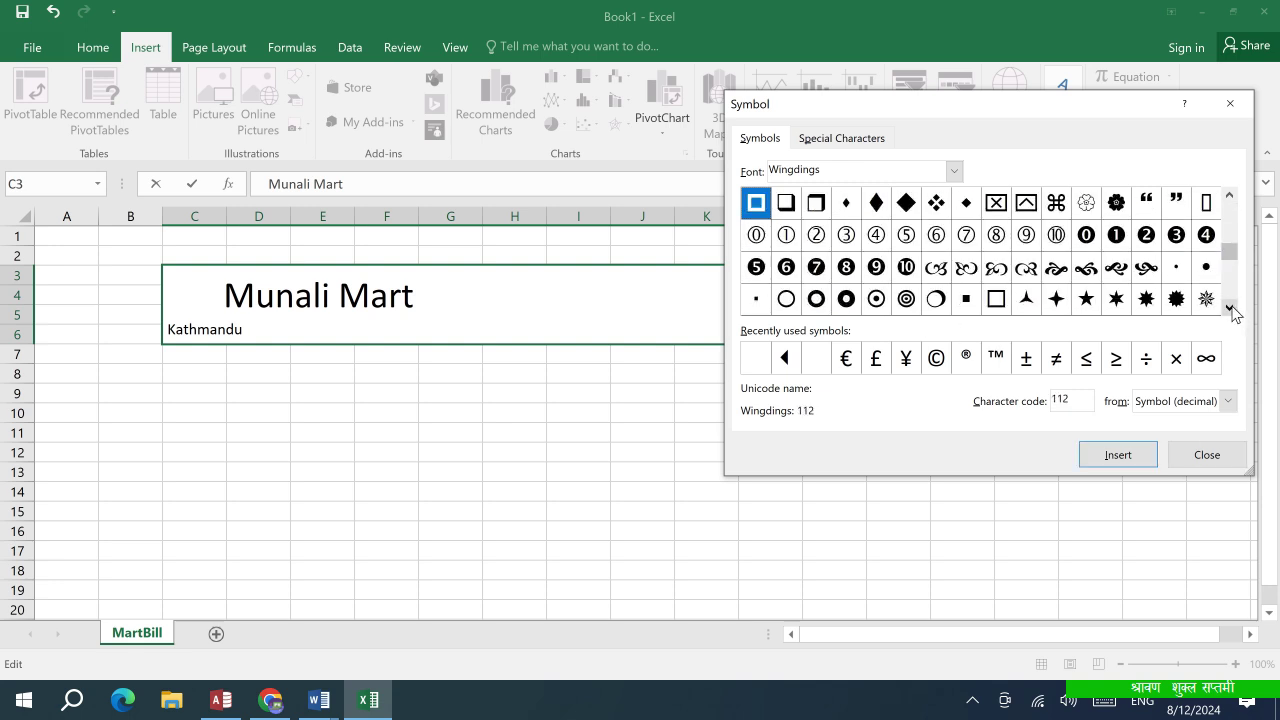
{"action": "left_click", "coordinate": [1118, 455]}
{"action": "left_click", "coordinate": [1207, 455]}
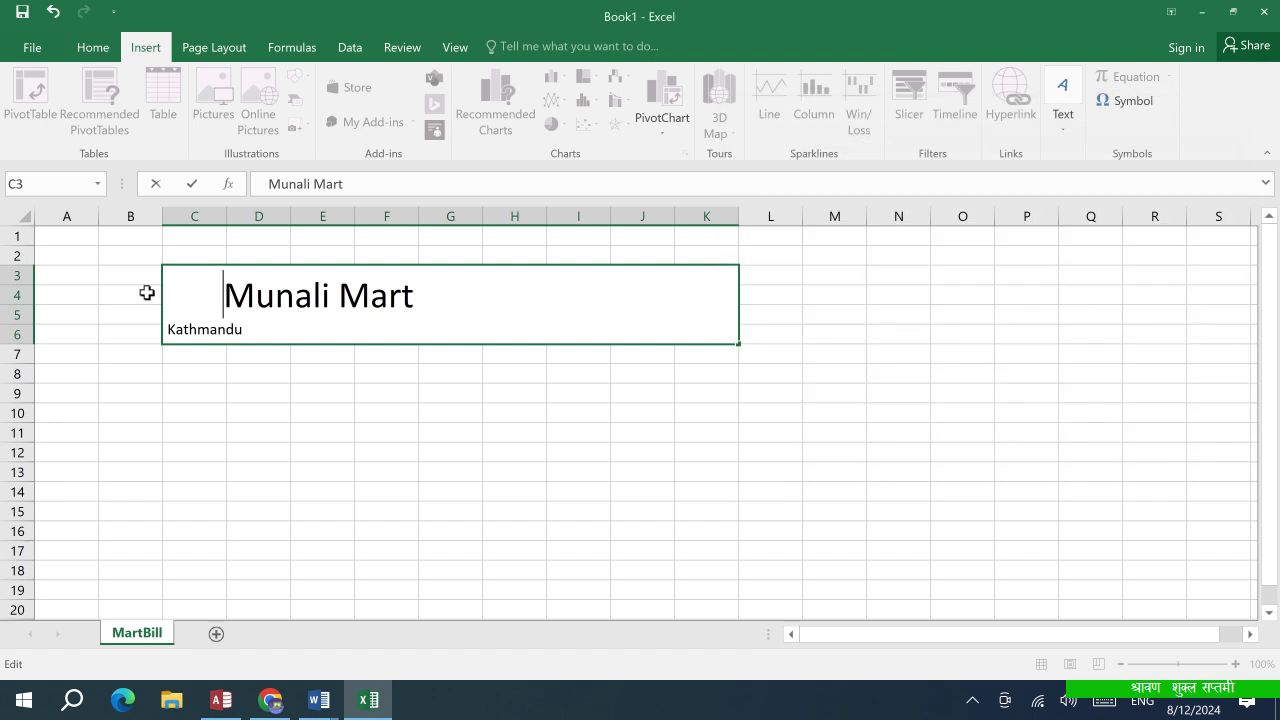
{"action": "type", "text": "M"}
Set the leading symbol's font to Tw Cen MT and enlarge it
{"action": "left_click_drag", "start_coordinate": [280, 300], "coordinate": [166, 300]}
{"action": "left_click", "coordinate": [92, 47]}
{"action": "left_click", "coordinate": [153, 88]}
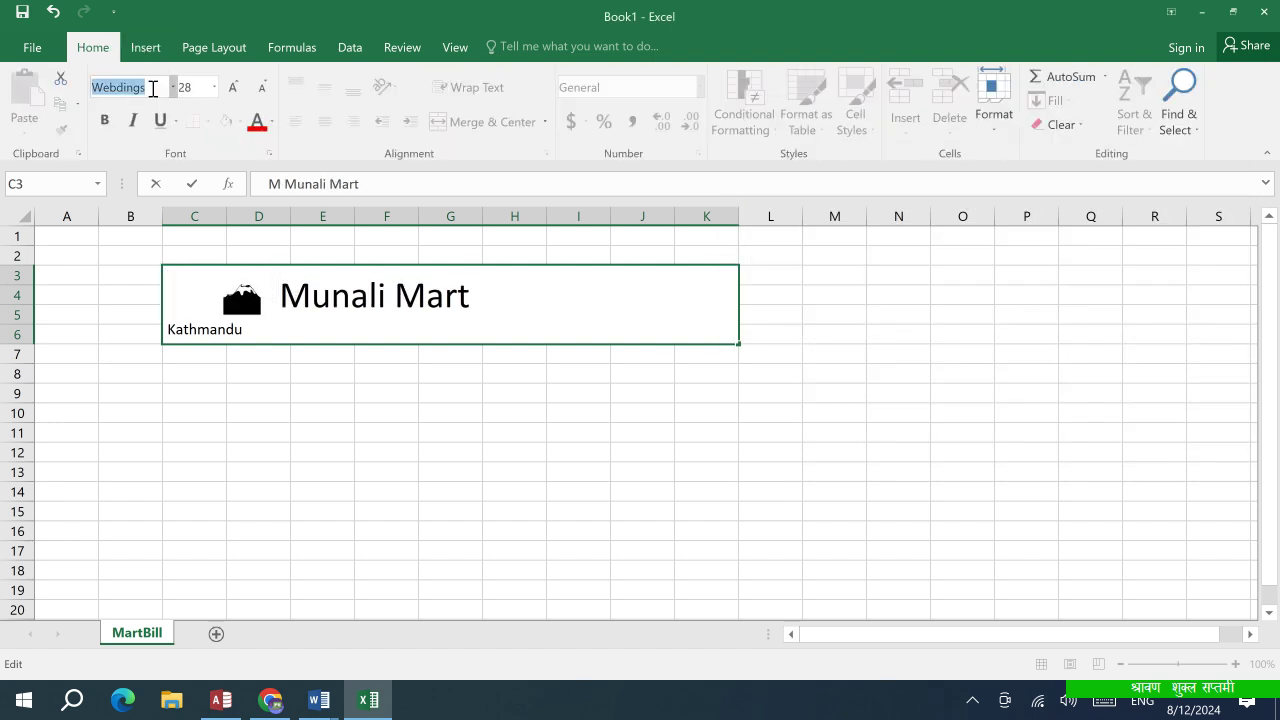
{"action": "left_click", "coordinate": [173, 87]}
{"action": "left_click", "coordinate": [157, 317]}
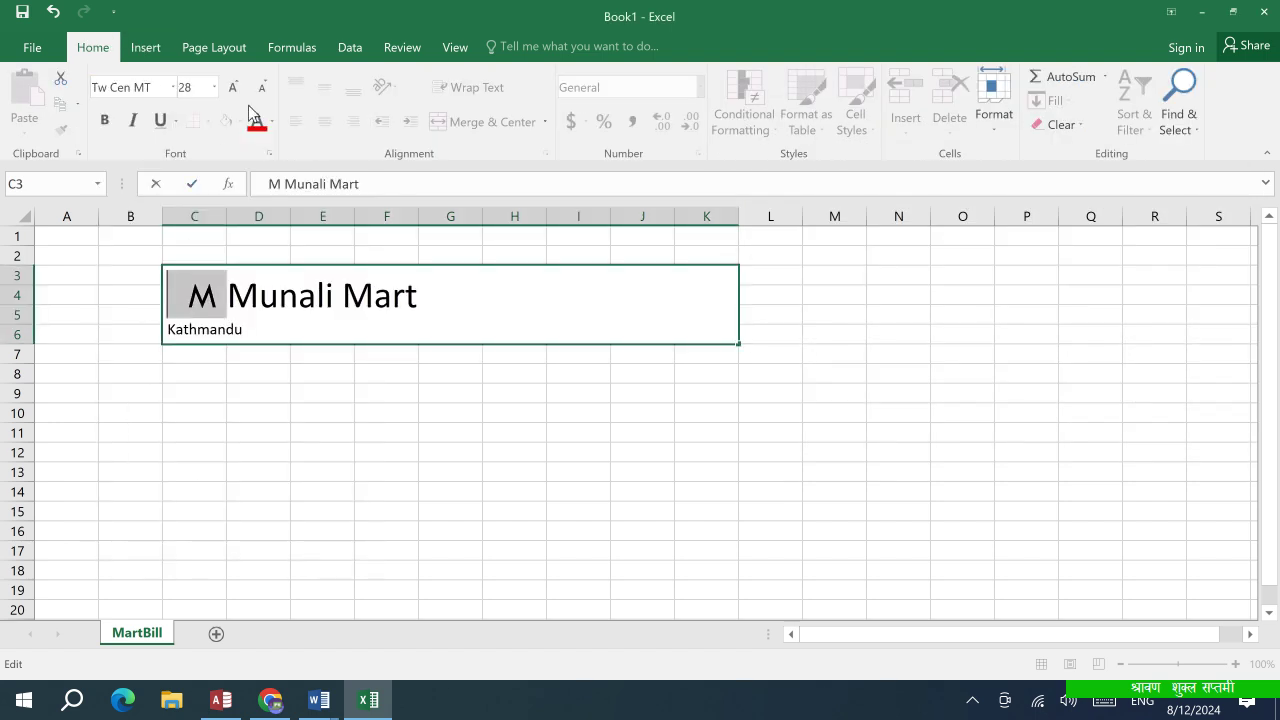
{"action": "left_click", "coordinate": [233, 87]}
{"action": "left_click", "coordinate": [233, 87]}
{"action": "left_click", "coordinate": [386, 452]}
{"action": "left_click", "coordinate": [290, 318]}
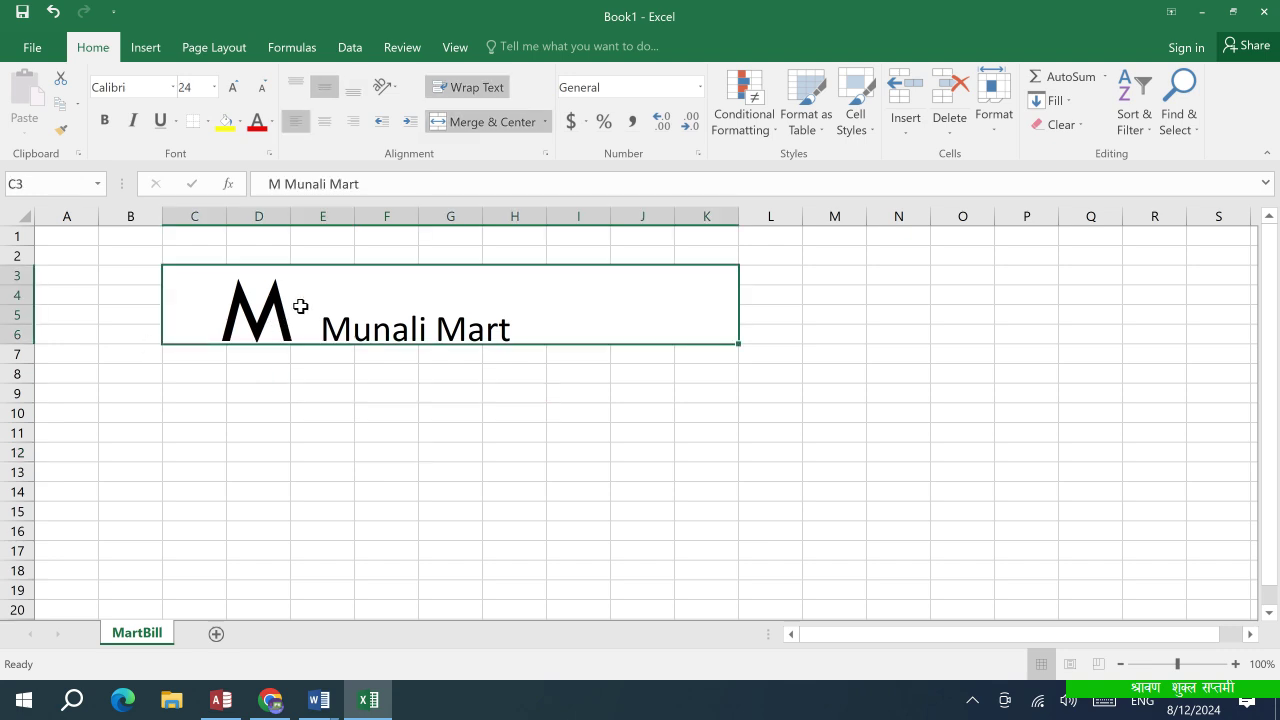
{"action": "left_click", "coordinate": [261, 87]}
Colour the leading M red and enlarge it three sizes
{"action": "left_click", "coordinate": [358, 373]}
{"action": "left_click", "coordinate": [194, 286]}
{"action": "left_click_drag", "start_coordinate": [204, 287], "coordinate": [183, 287]}
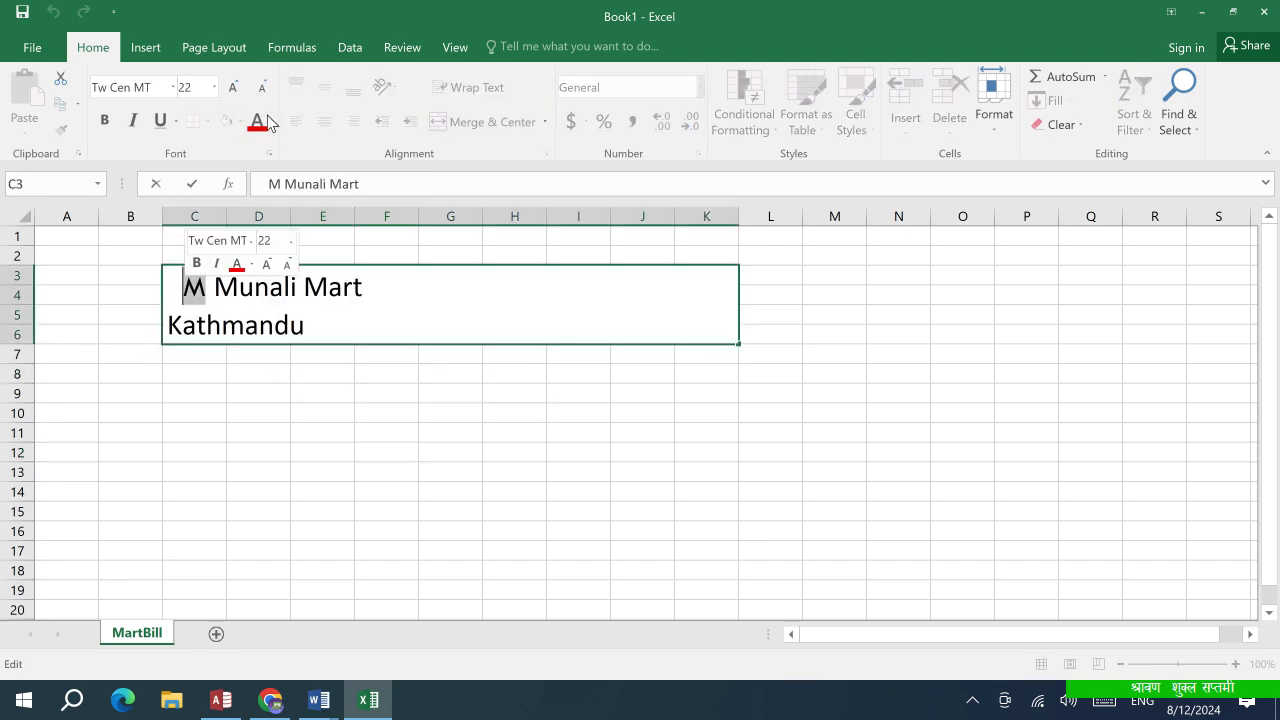
{"action": "left_click", "coordinate": [272, 122]}
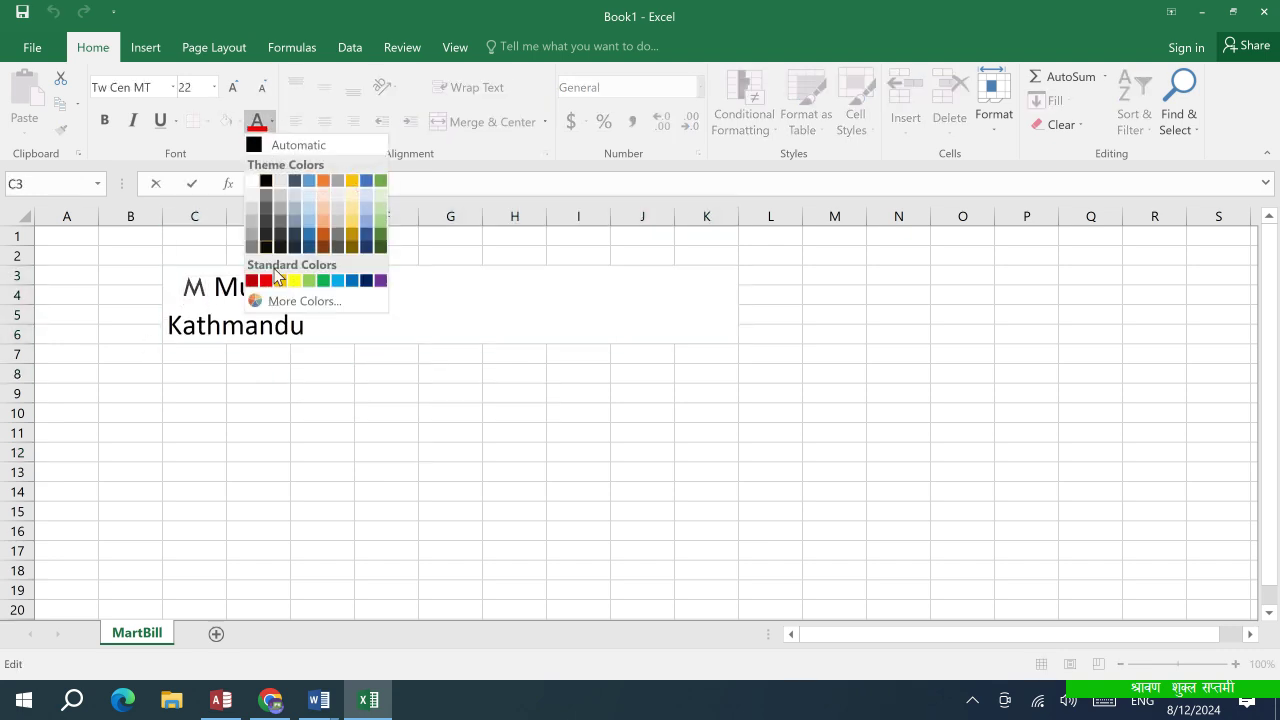
{"action": "left_click", "coordinate": [266, 281]}
{"action": "left_click", "coordinate": [233, 87]}
{"action": "left_click", "coordinate": [233, 87]}
{"action": "left_click", "coordinate": [233, 87]}
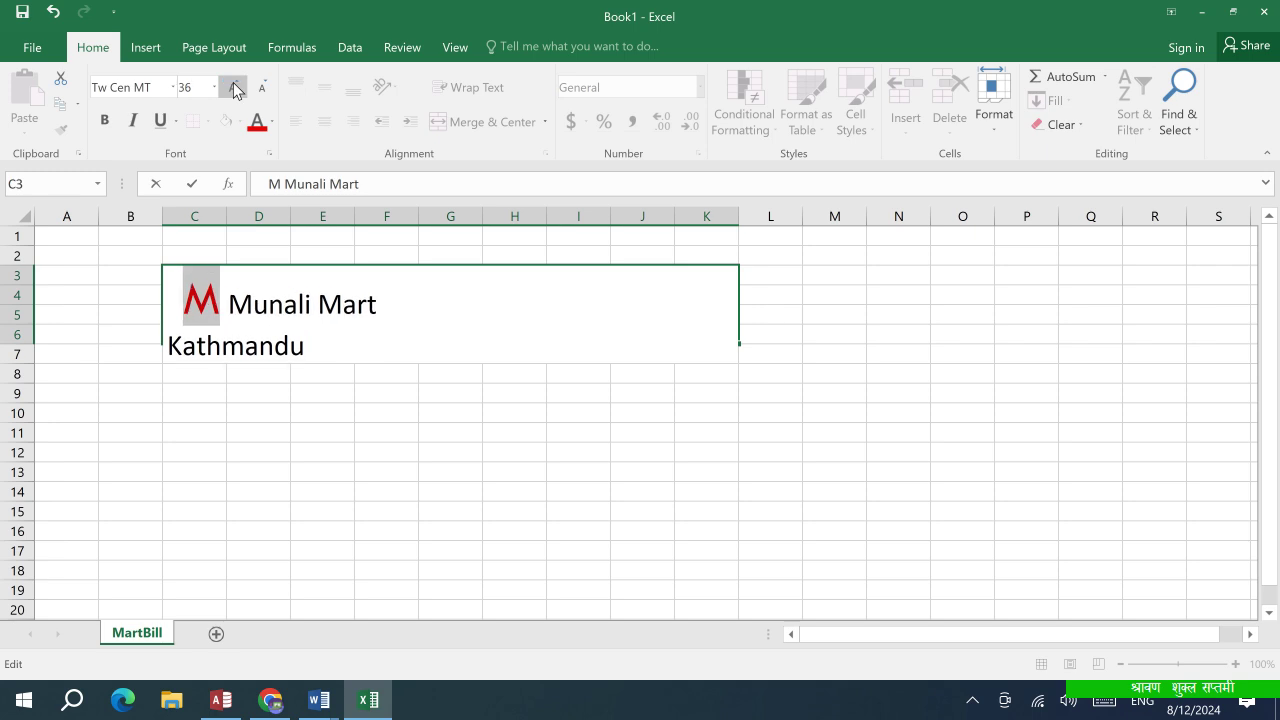
{"action": "left_click", "coordinate": [233, 87]}
{"action": "left_click", "coordinate": [233, 87]}
Make Kathmandu smaller and place the caret before it for indenting
{"action": "double_click", "coordinate": [343, 390]}
{"action": "left_click", "coordinate": [262, 87]}
{"action": "left_click", "coordinate": [262, 87]}
{"action": "left_click", "coordinate": [262, 87]}
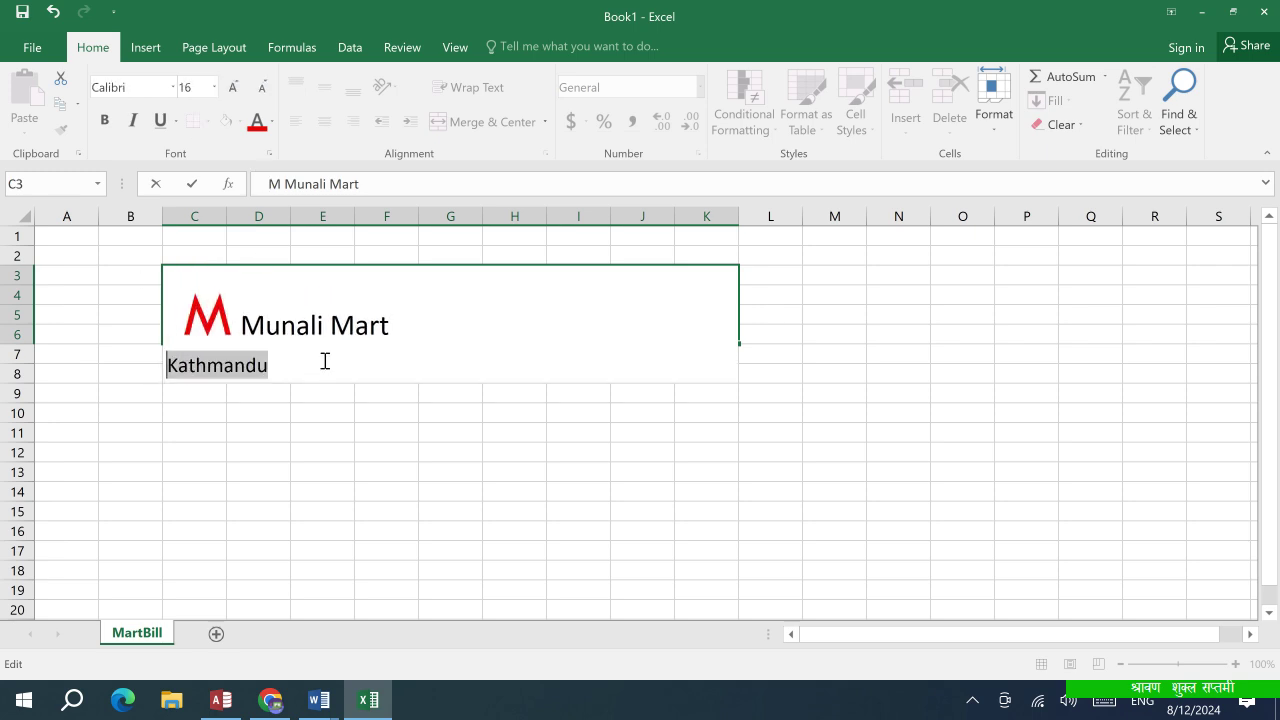
{"action": "left_click", "coordinate": [175, 368]}
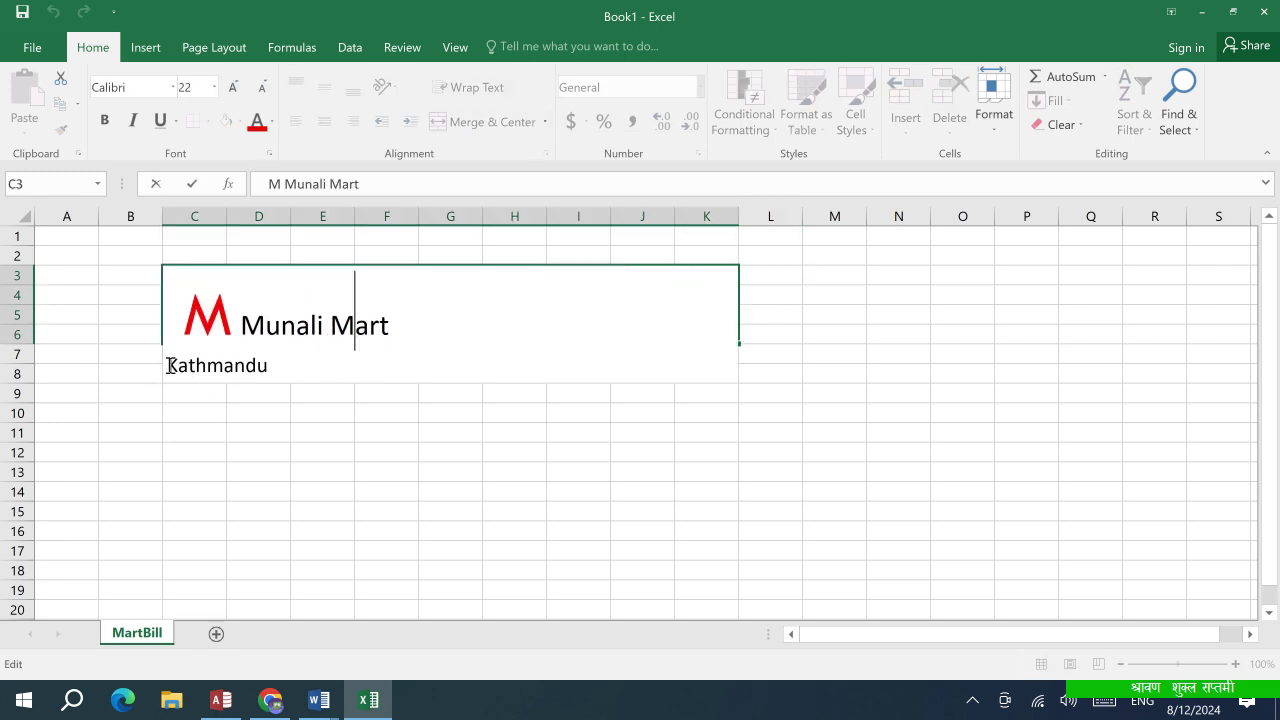
{"action": "left_click", "coordinate": [168, 366]}
{"action": "left_click_drag", "start_coordinate": [297, 383], "coordinate": [300, 183]}
Finish the banner edits and make row 6 taller to reveal Kathmandu
{"action": "key", "text": "Delete"}
{"action": "left_click", "coordinate": [457, 405]}
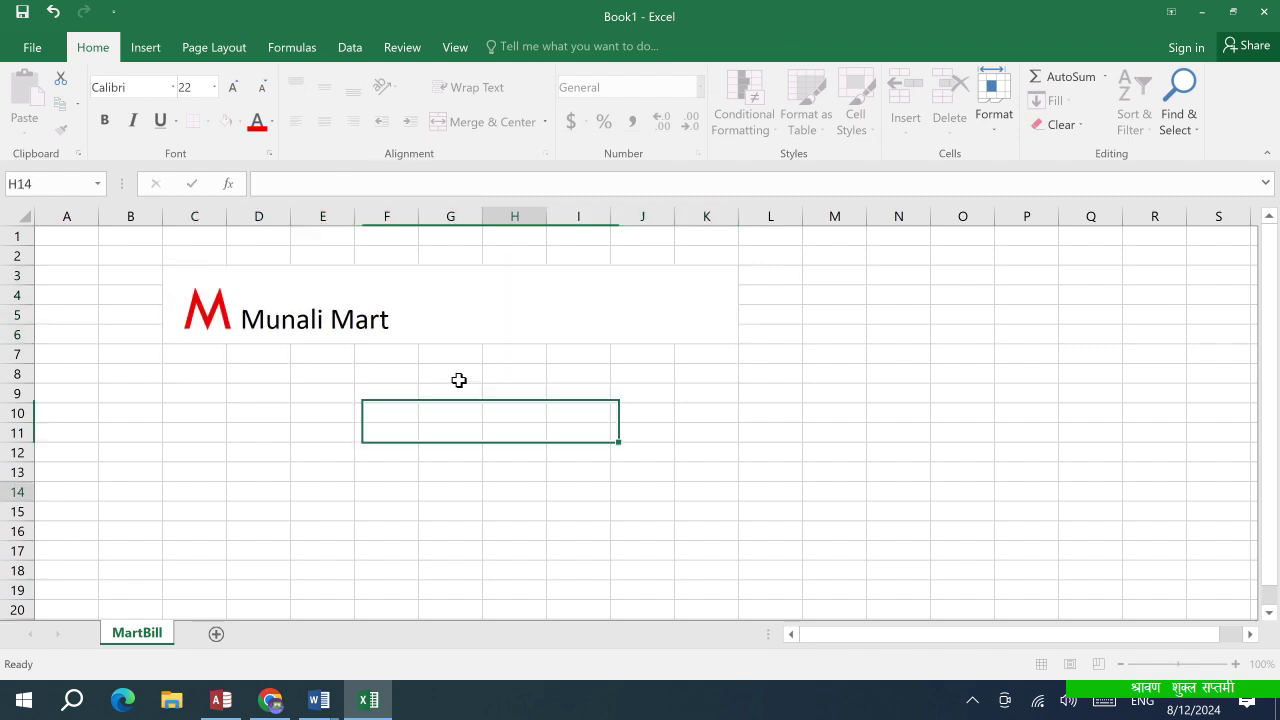
{"action": "left_click", "coordinate": [450, 300]}
{"action": "left_click_drag", "start_coordinate": [22, 343], "coordinate": [22, 372]}
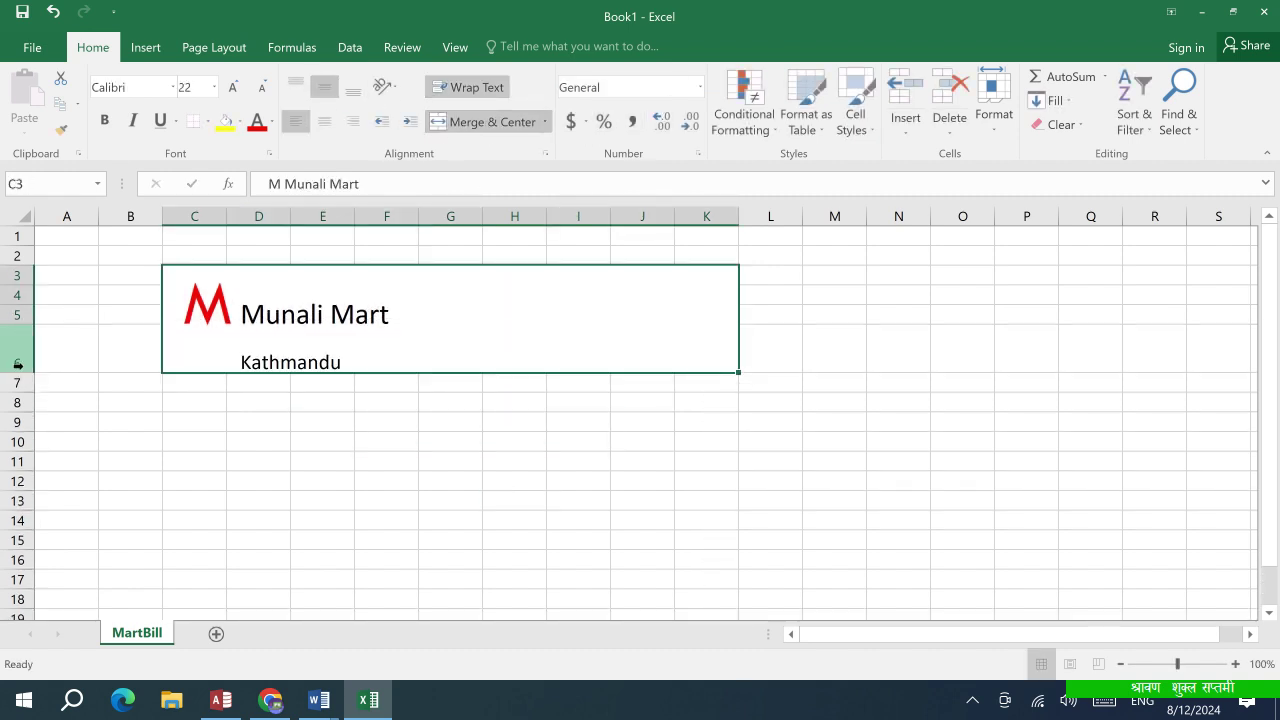
{"action": "double_click", "coordinate": [343, 349]}
{"action": "left_click_drag", "start_coordinate": [343, 349], "coordinate": [393, 168]}
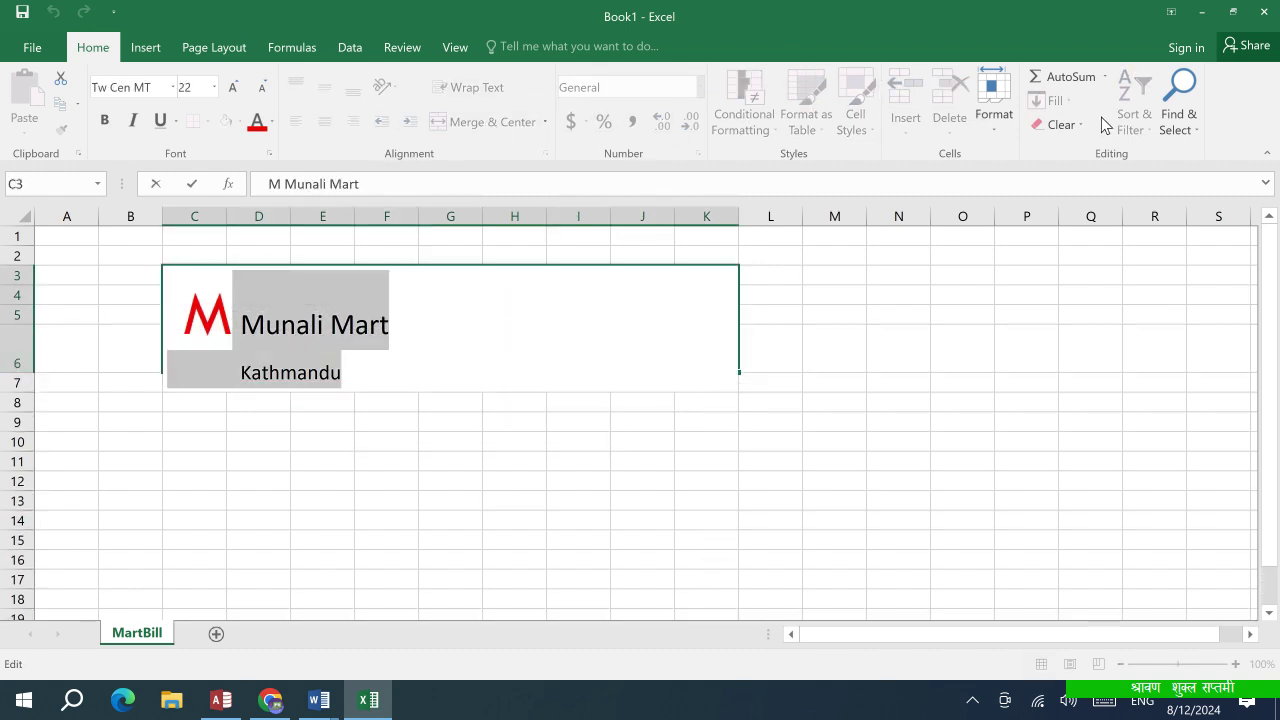
{"action": "left_click", "coordinate": [993, 118]}
{"action": "key", "text": "Escape"}
{"action": "key", "text": "Escape"}
Give the banner a light green fill
{"action": "left_click", "coordinate": [240, 121]}
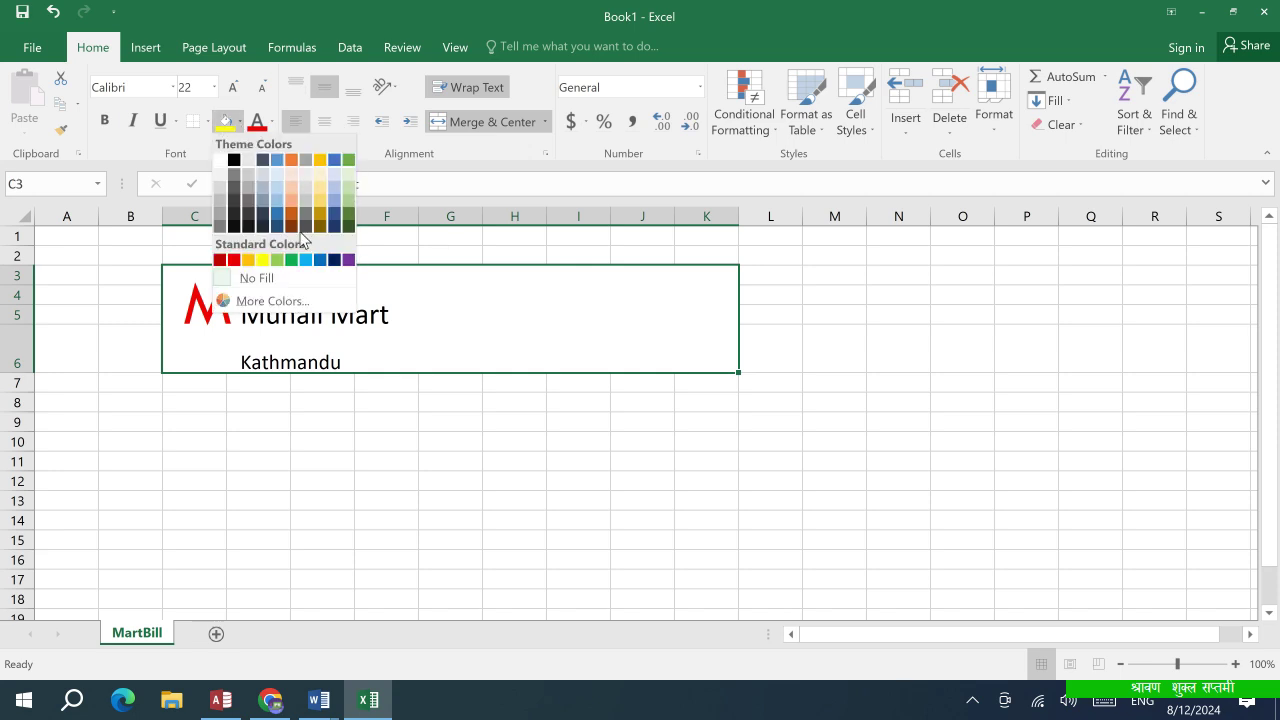
{"action": "left_click", "coordinate": [351, 176]}
{"action": "left_click", "coordinate": [578, 441]}
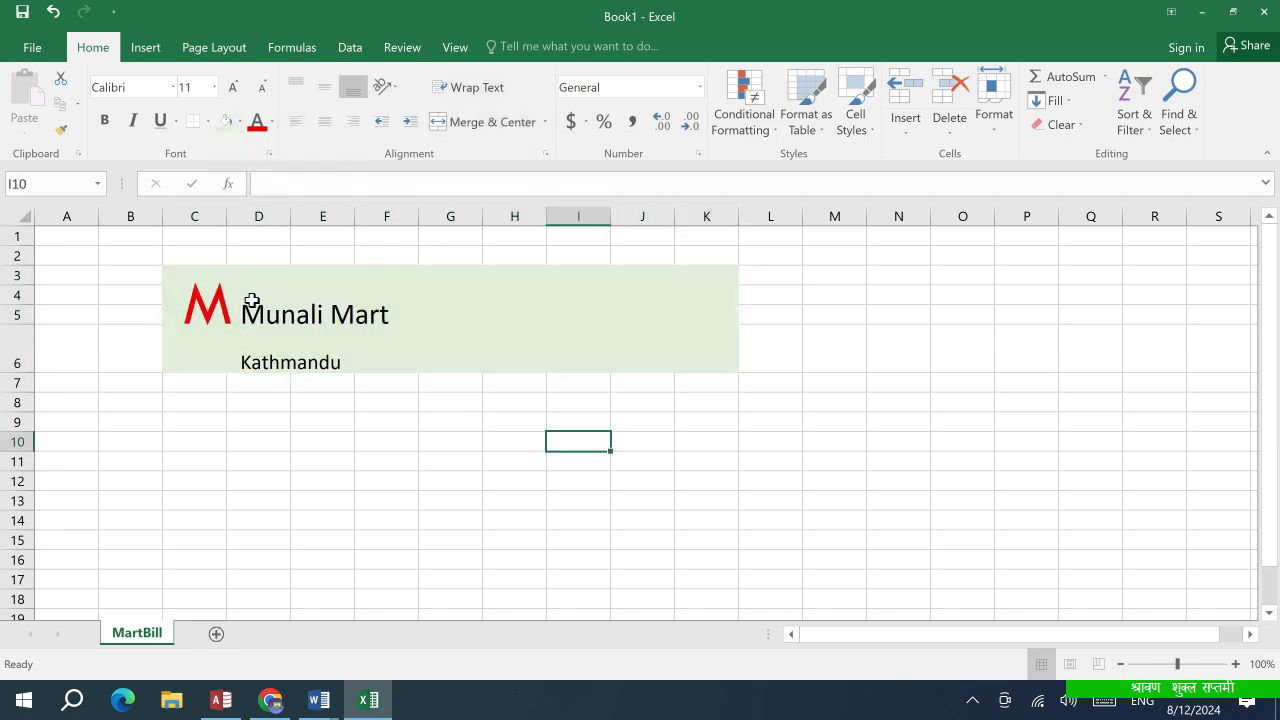
{"action": "left_click", "coordinate": [186, 263]}
{"action": "double_click", "coordinate": [186, 263]}
{"action": "key", "text": "Escape"}
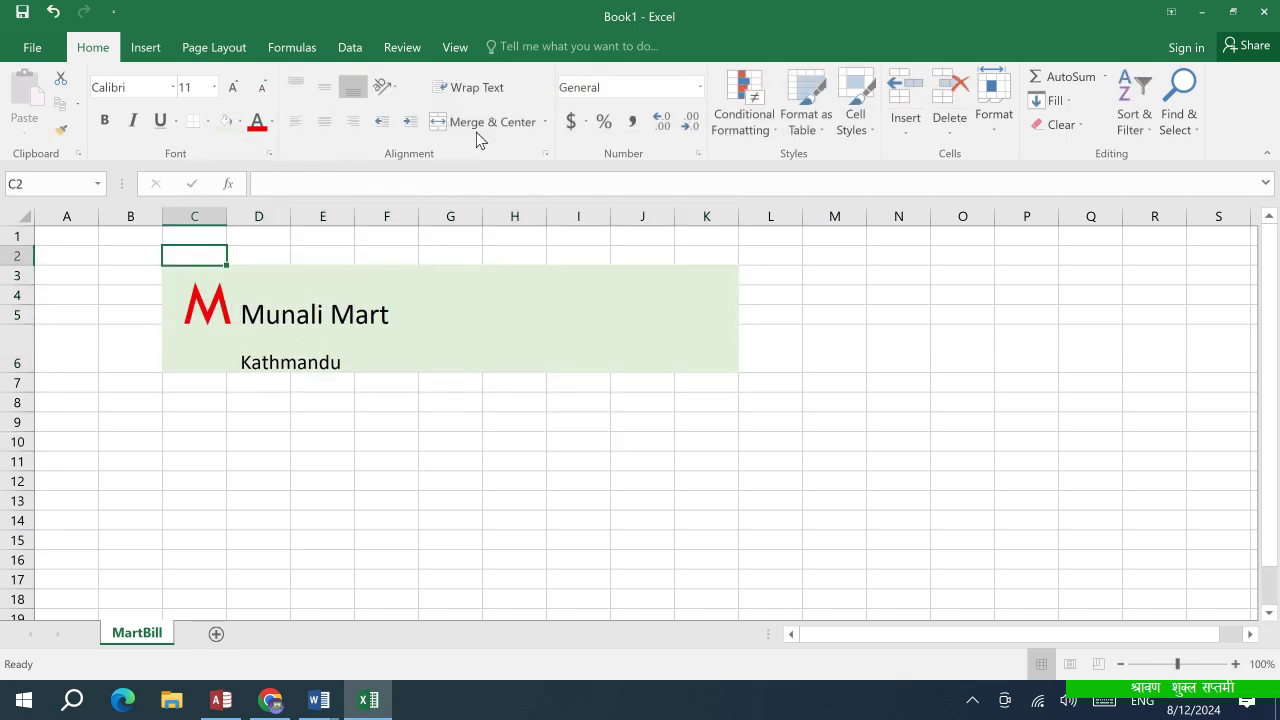
Unmerge and re-merge C3:K6 so the banner is one cell again
{"action": "left_click", "coordinate": [490, 121]}
{"action": "mouse_move", "coordinate": [475, 266]}
{"action": "left_mouse_down"}
{"action": "mouse_move", "coordinate": [180, 274]}
{"action": "mouse_move", "coordinate": [674, 354]}
{"action": "left_mouse_up"}
{"action": "left_click", "coordinate": [490, 121]}
{"action": "left_click", "coordinate": [323, 440]}
{"action": "double_click", "coordinate": [210, 318]}
{"action": "left_click", "coordinate": [500, 441]}
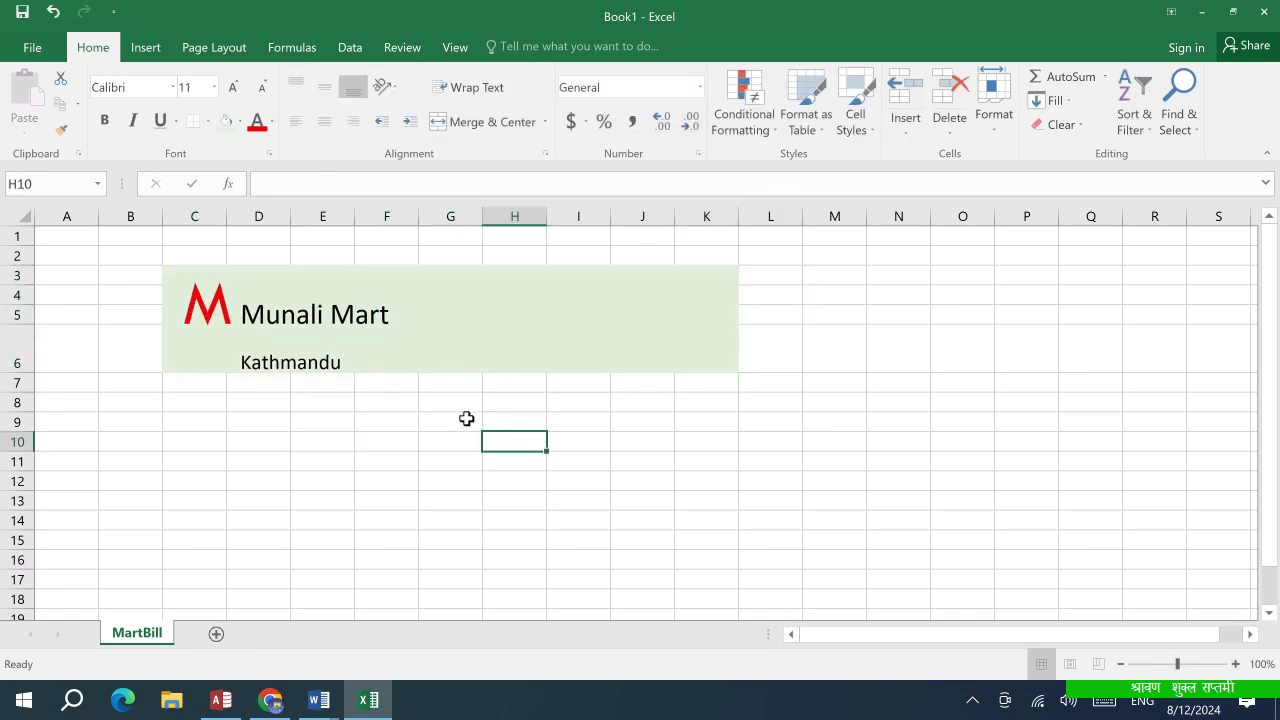
{"action": "left_click", "coordinate": [656, 460]}
{"action": "left_click", "coordinate": [203, 382]}
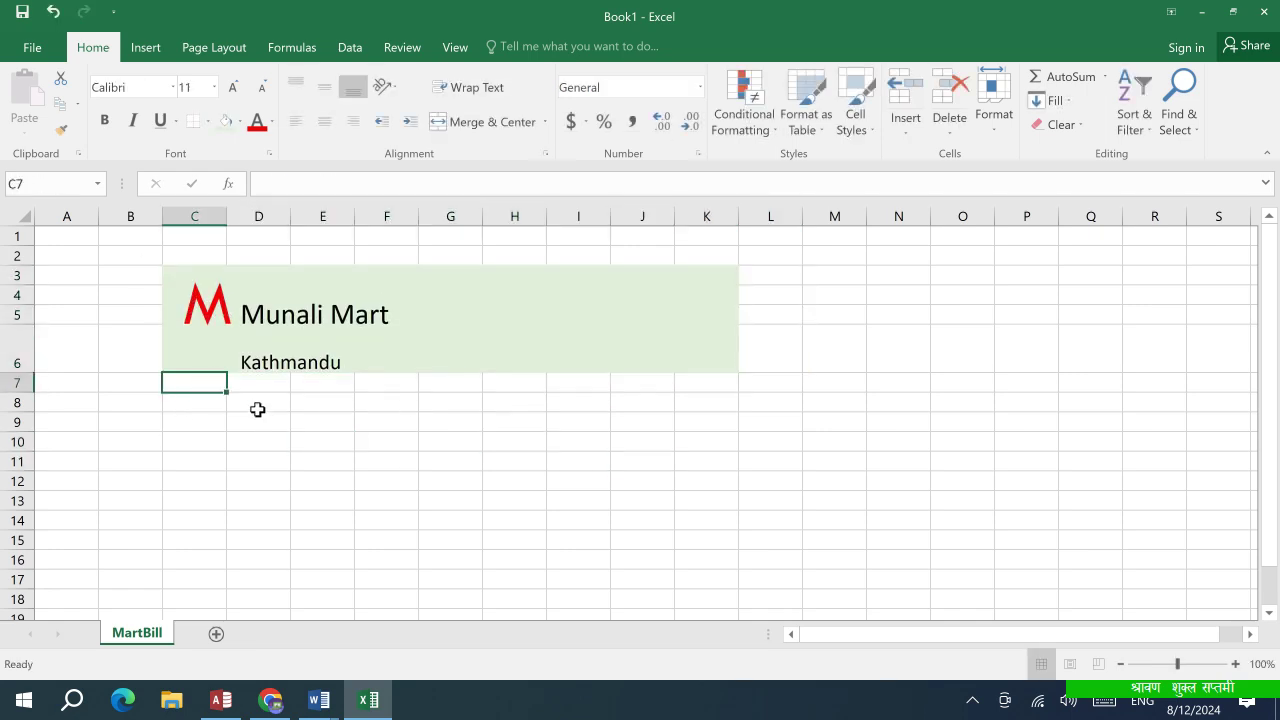
Enter the headings S.N., Items, Units, Qty., Price and Total Amount across C7:H7
{"action": "type", "text": "S.N."}
{"action": "key", "text": "Tab"}
{"action": "type", "text": "Item"}
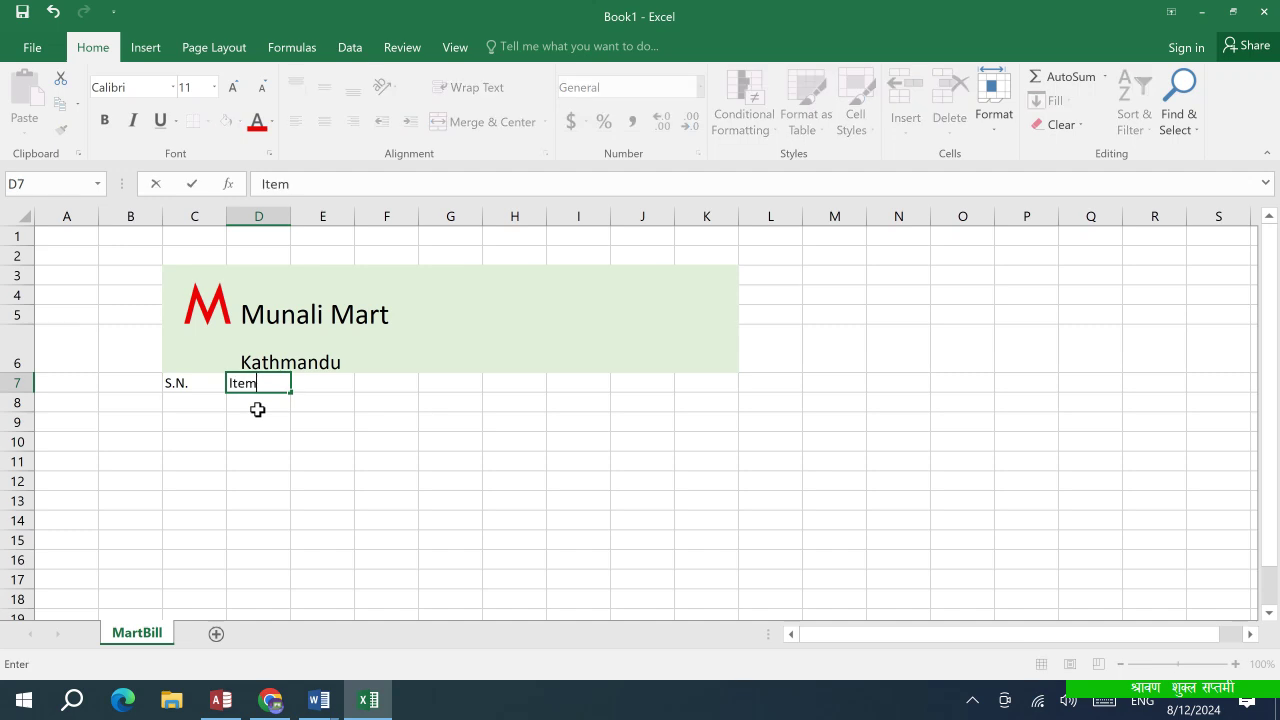
{"action": "type", "text": "s"}
{"action": "key", "text": "Tab"}
{"action": "type", "text": "nit"}
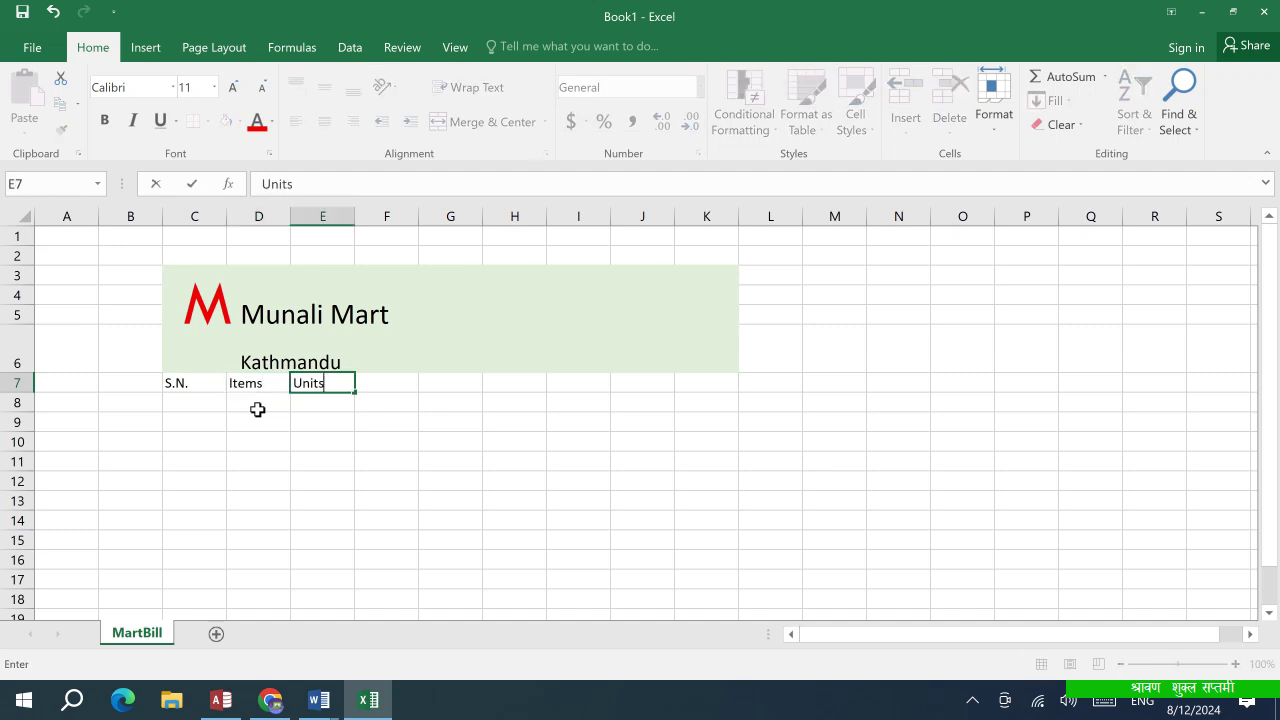
{"action": "key", "text": "Tab"}
{"action": "type", "text": "Qty"}
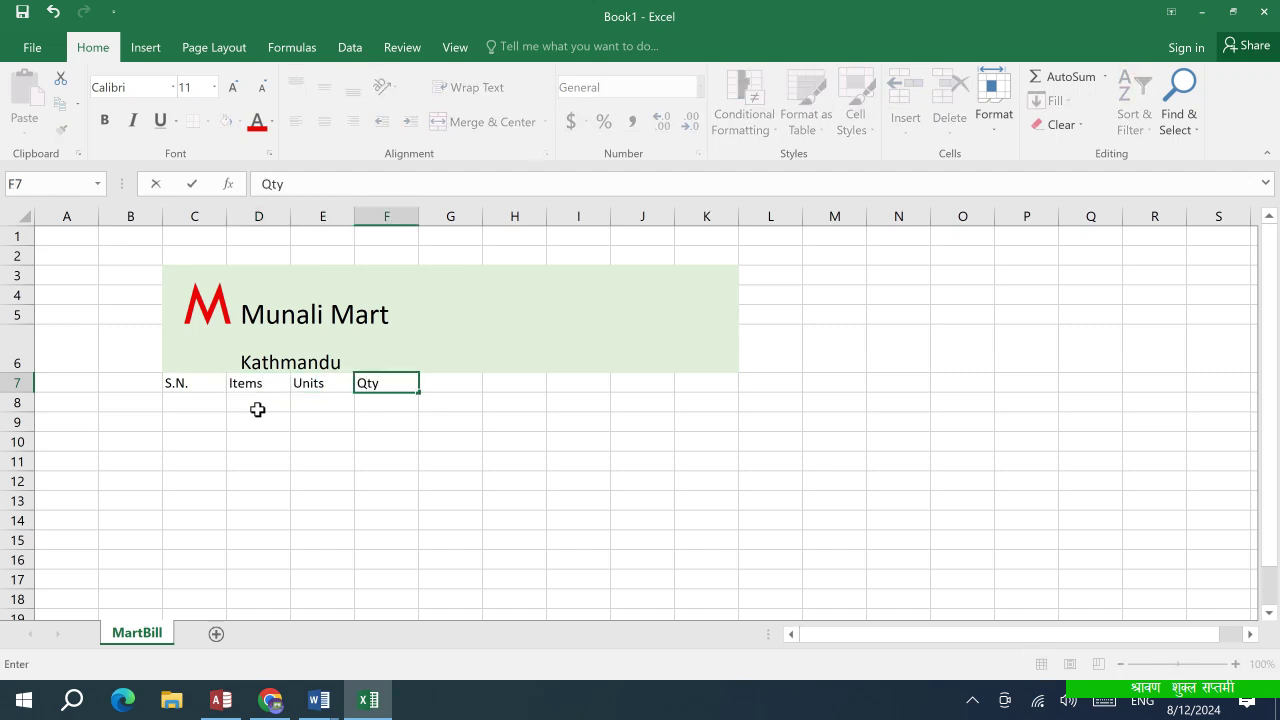
{"action": "type", "text": "."}
{"action": "key", "text": "Tab"}
{"action": "type", "text": "Ace"}
{"action": "key", "text": "Tab"}
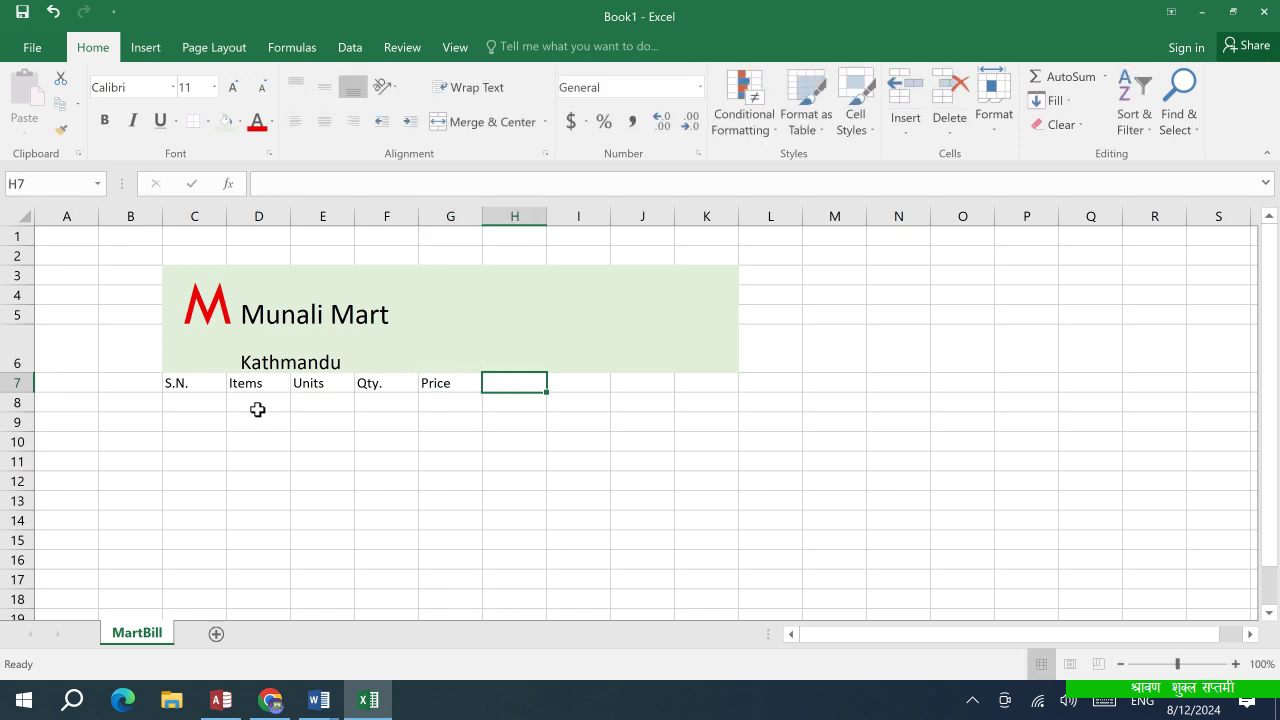
{"action": "type", "text": "Tot"}
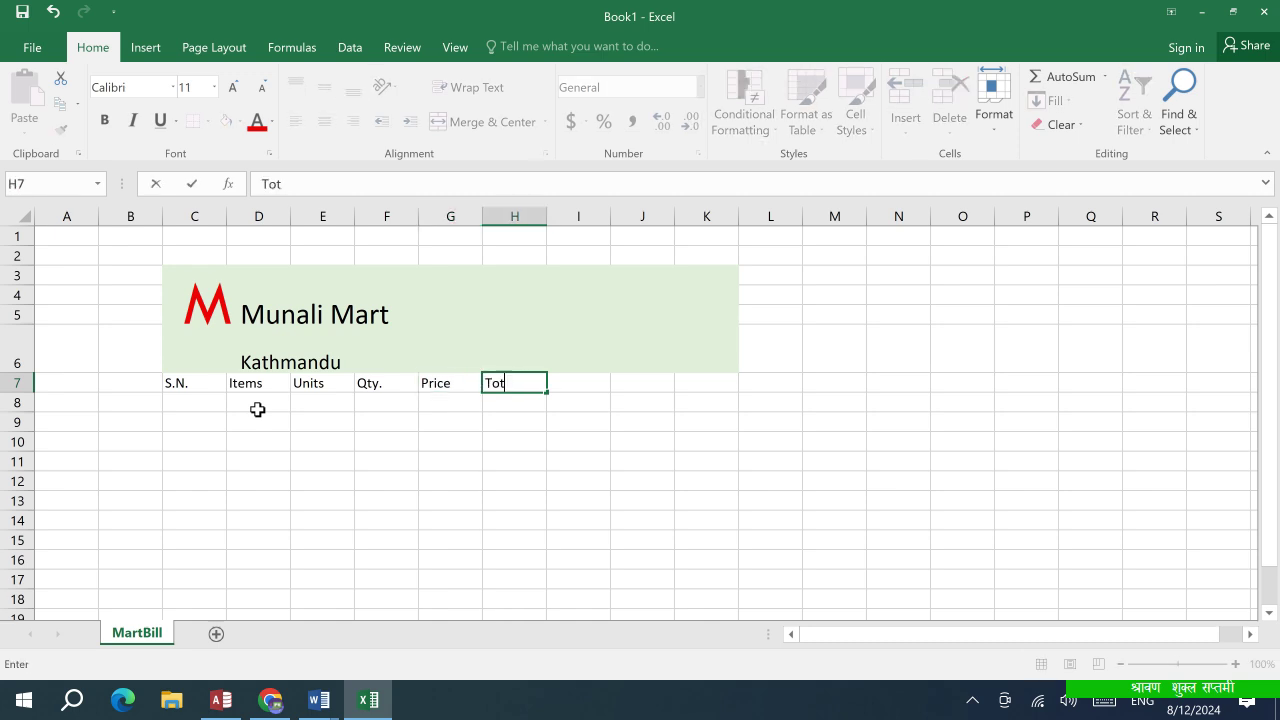
{"action": "key", "text": "Tab"}
{"action": "key", "text": "Tab"}
{"action": "key", "text": "Tab"}
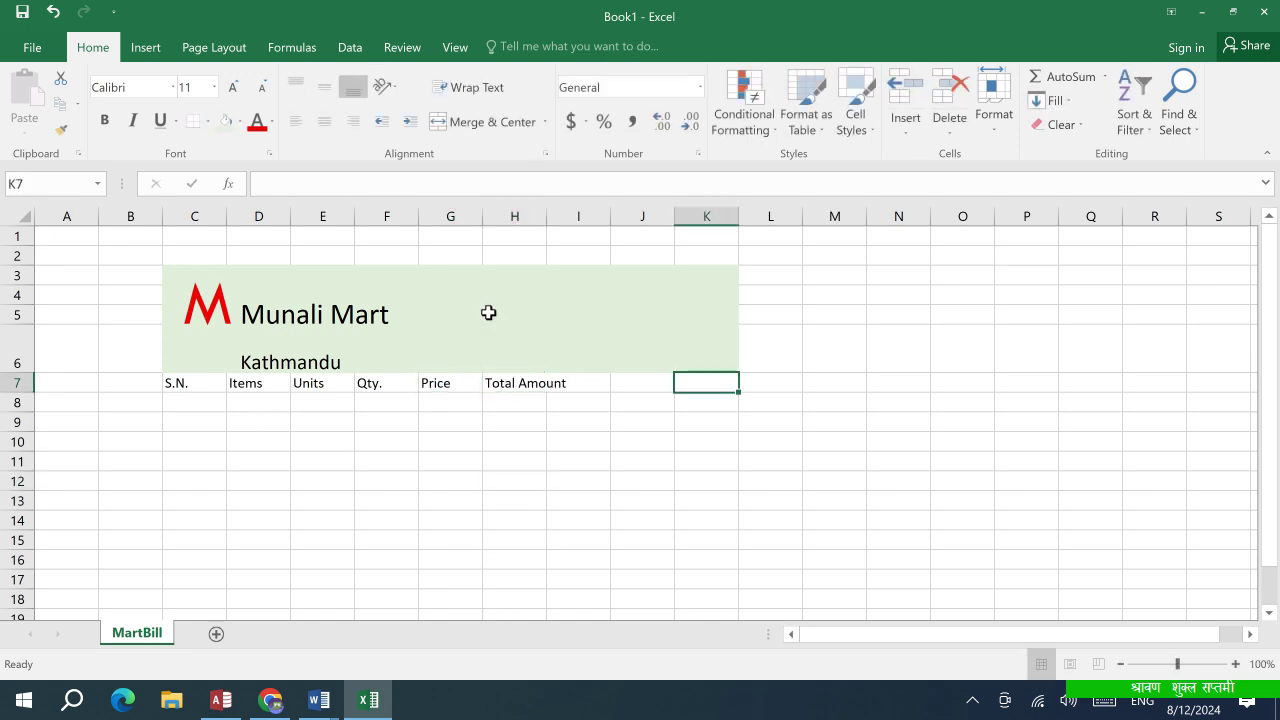
{"action": "left_click", "coordinate": [491, 314]}
Re-merge the banner over C3:H6 instead of C3:K6
{"action": "left_click", "coordinate": [495, 122]}
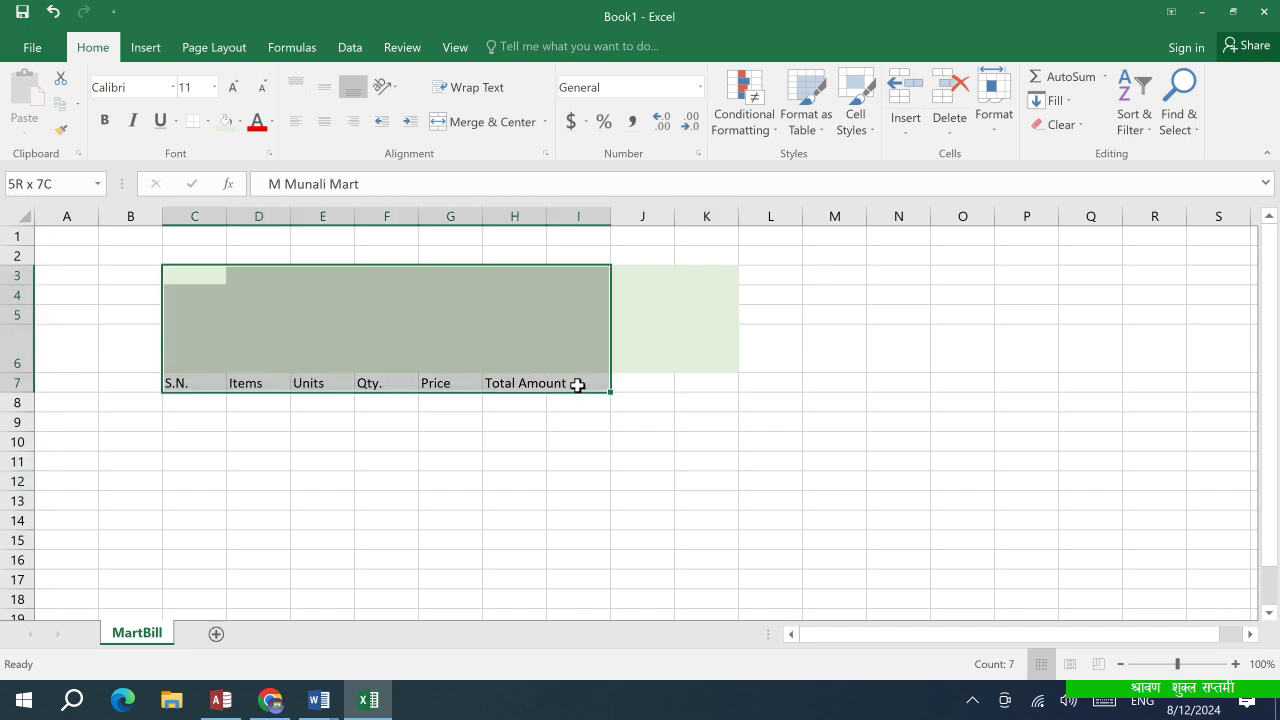
{"action": "left_click_drag", "start_coordinate": [170, 277], "coordinate": [520, 350]}
{"action": "left_click", "coordinate": [468, 128]}
{"action": "key", "text": "ctrl+z"}
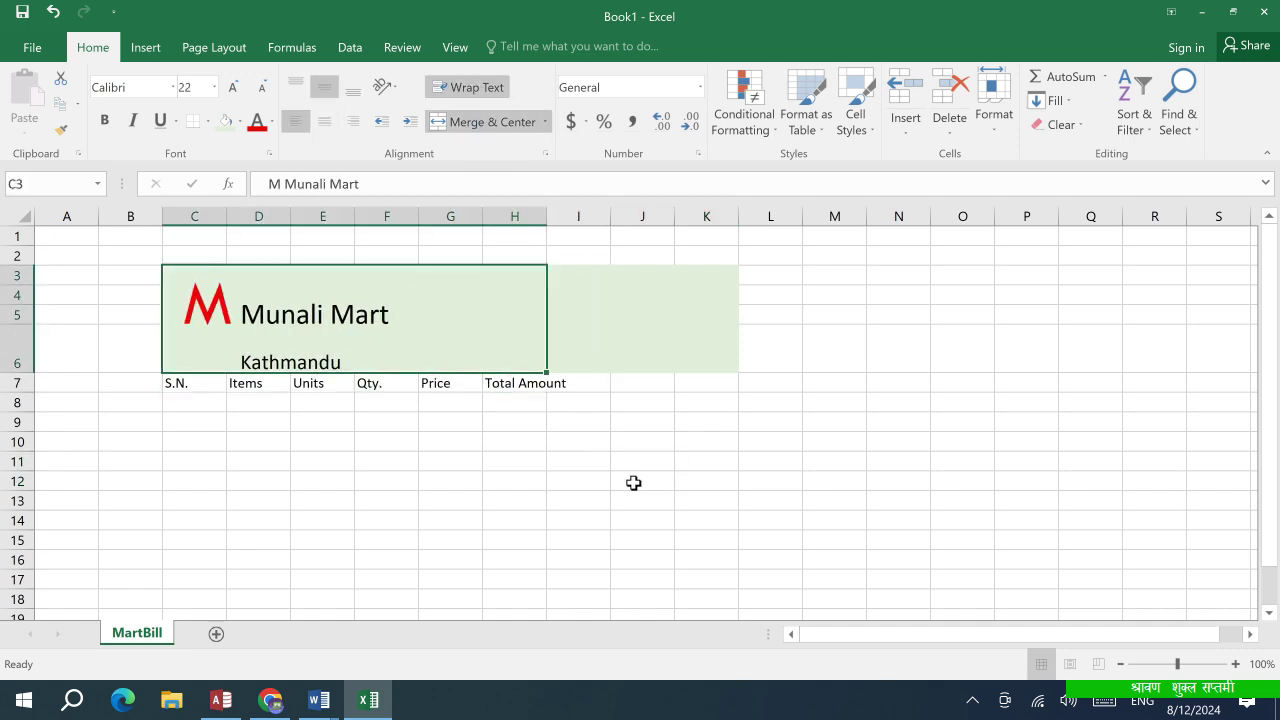
{"action": "left_click", "coordinate": [643, 313]}
Remove the green fill from the leftover cells I3:K6
{"action": "left_click_drag", "start_coordinate": [583, 274], "coordinate": [670, 383]}
{"action": "left_click", "coordinate": [705, 313]}
{"action": "left_click_drag", "start_coordinate": [569, 266], "coordinate": [717, 363]}
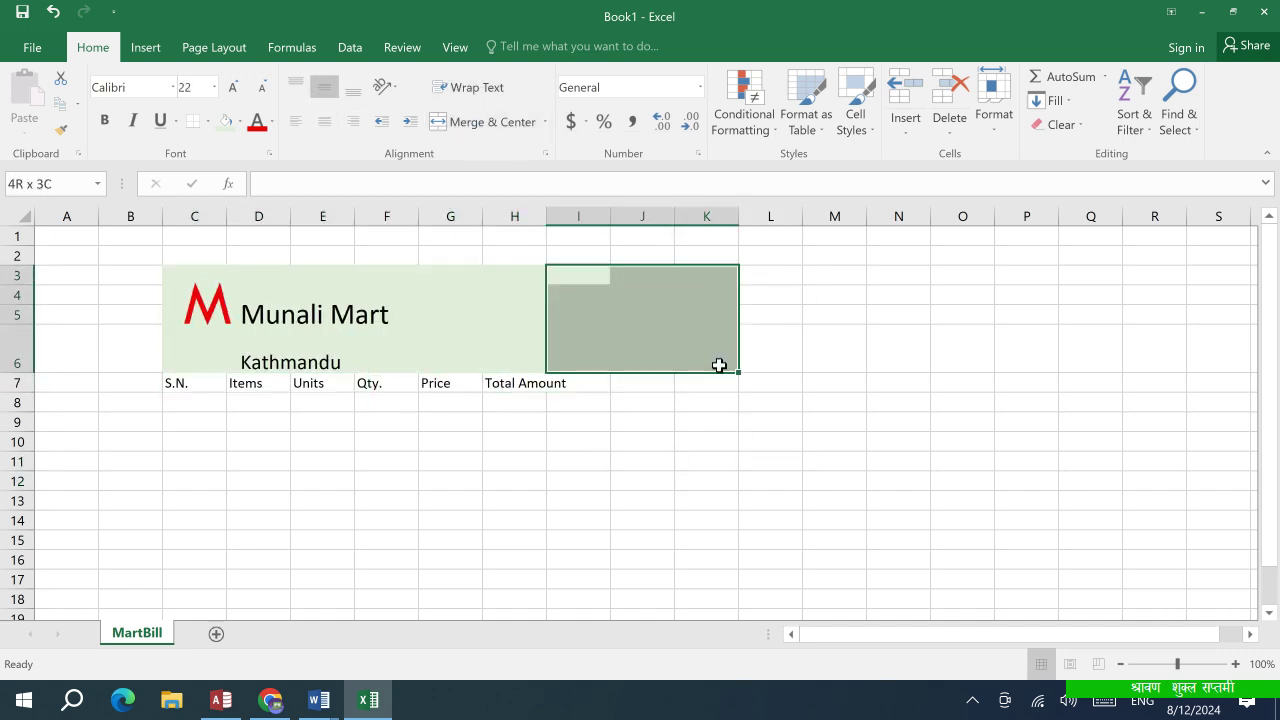
{"action": "left_click", "coordinate": [239, 121]}
{"action": "left_click", "coordinate": [240, 275]}
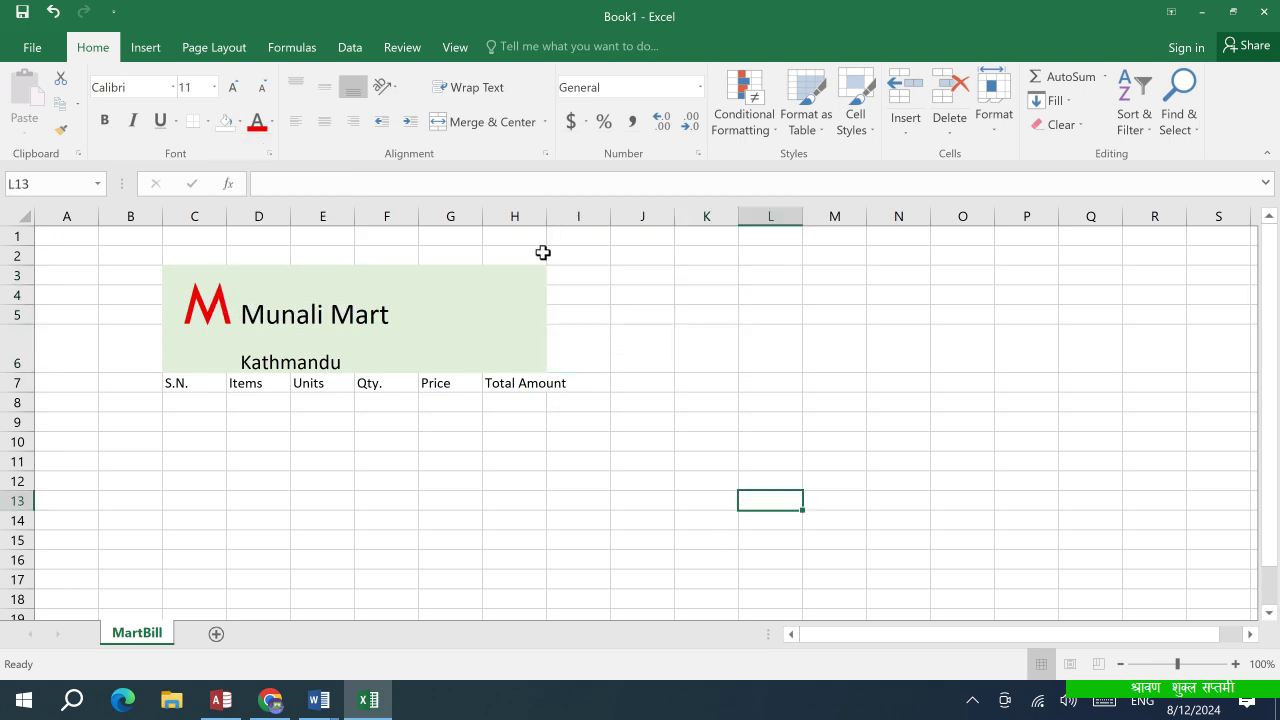
Widen column D to fit item names
{"action": "left_click", "coordinate": [298, 208]}
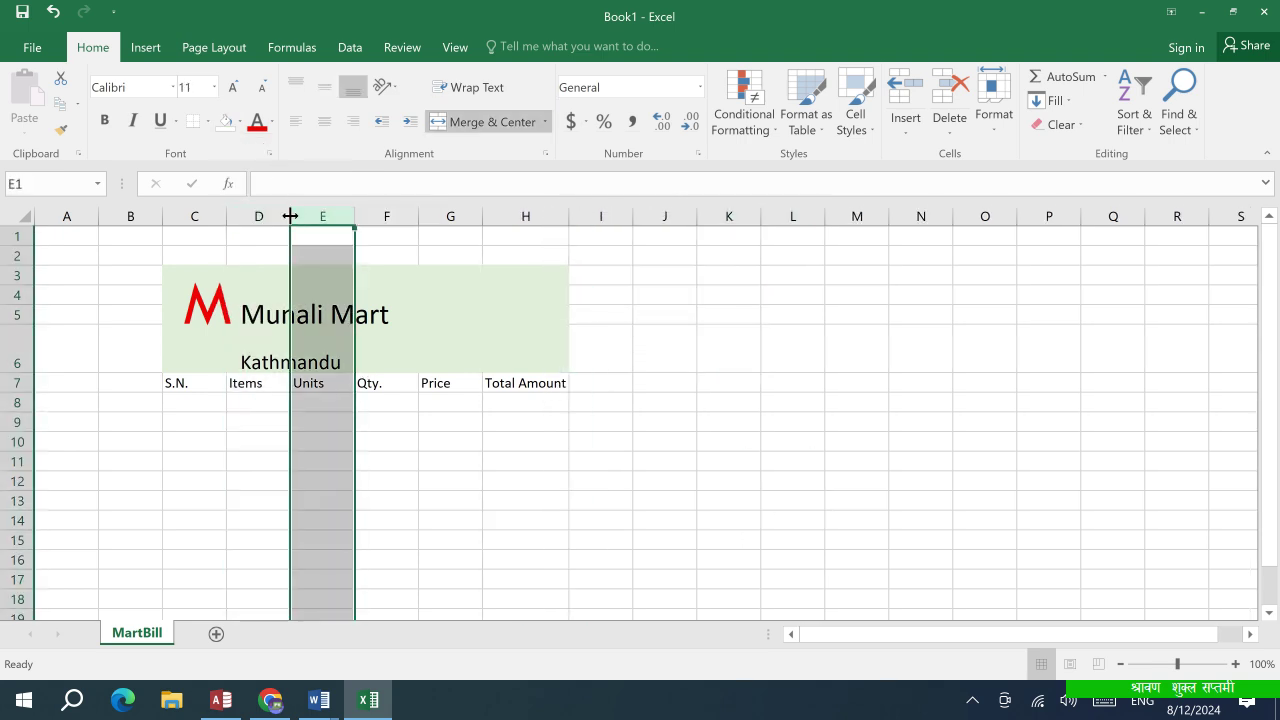
{"action": "left_click_drag", "start_coordinate": [290, 216], "coordinate": [418, 216]}
{"action": "left_click", "coordinate": [578, 461]}
Select C20:H20 for the bill's total row
{"action": "scroll", "coordinate": [823, 529], "scroll_direction": "down", "scroll_amount": 1}
{"action": "scroll", "coordinate": [500, 490], "scroll_direction": "up", "scroll_amount": 1}
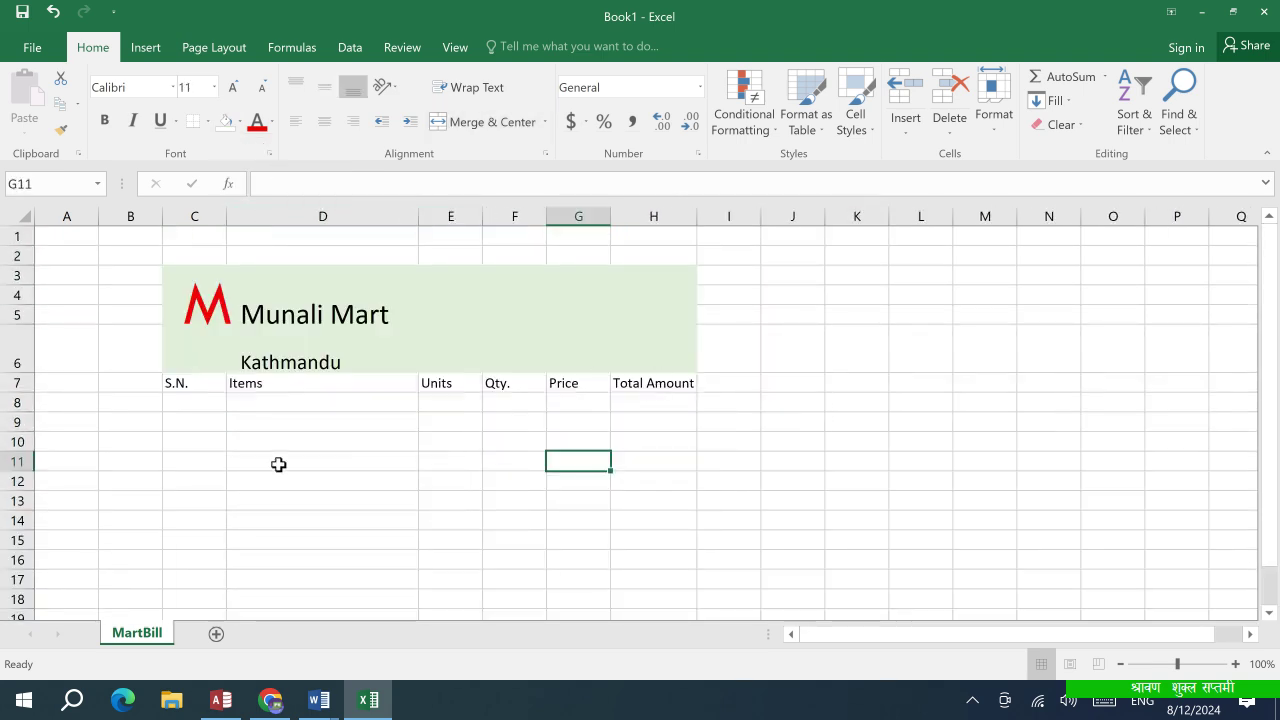
{"action": "scroll", "coordinate": [300, 450], "scroll_direction": "down", "scroll_amount": 1}
{"action": "left_click_drag", "start_coordinate": [176, 324], "coordinate": [657, 577]}
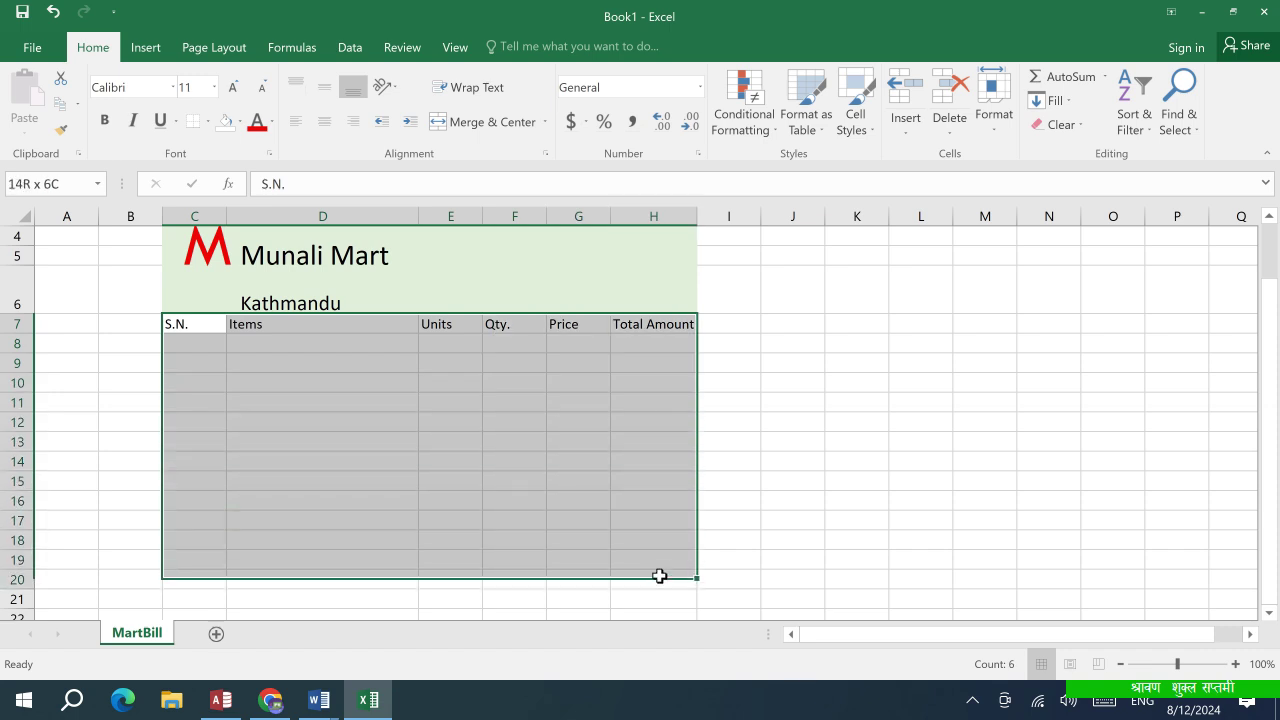
{"action": "left_click", "coordinate": [655, 580]}
{"action": "mouse_move", "coordinate": [180, 573]}
{"action": "left_mouse_down"}
{"action": "mouse_move", "coordinate": [637, 577]}
{"action": "mouse_move", "coordinate": [570, 579]}
{"action": "left_mouse_up"}
Merge C20:G20 and label it 'Total Amount'
{"action": "left_click", "coordinate": [490, 121]}
{"action": "type", "text": "Total M"}
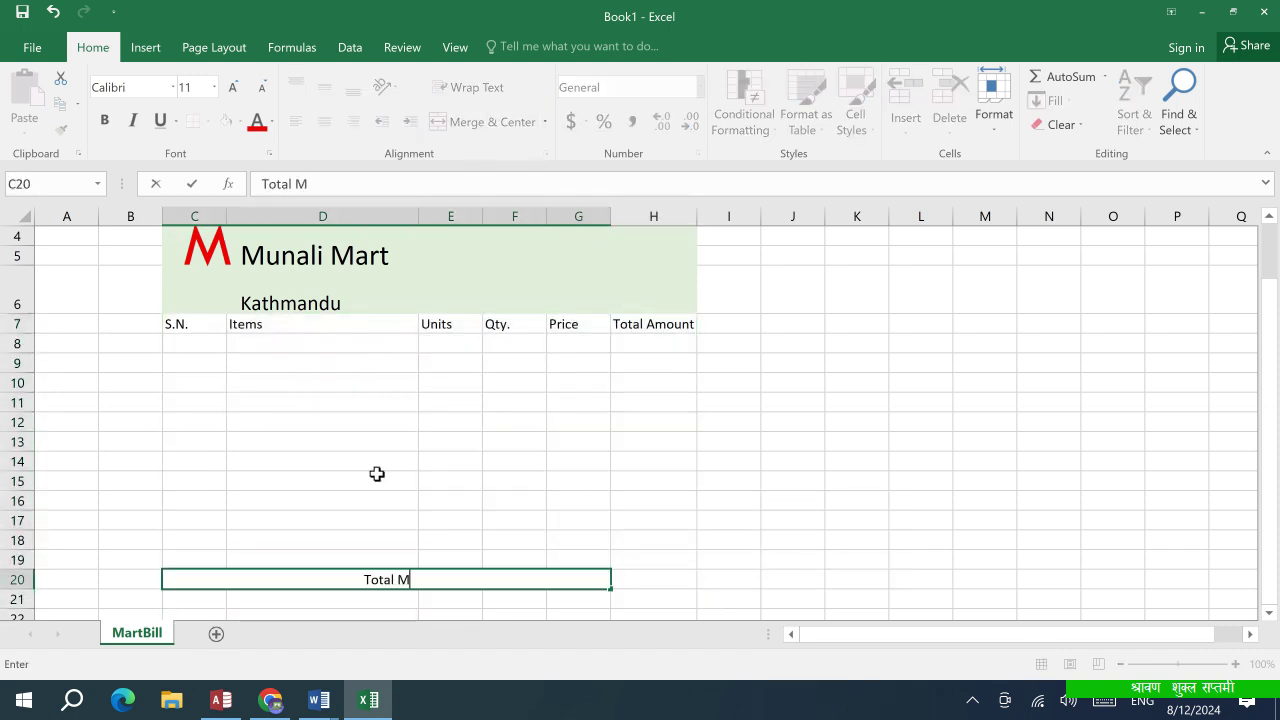
{"action": "key", "text": "BackSpace"}
{"action": "type", "text": "Amount"}
Fill the grand-total cell H20 with light green
{"action": "left_click", "coordinate": [680, 576]}
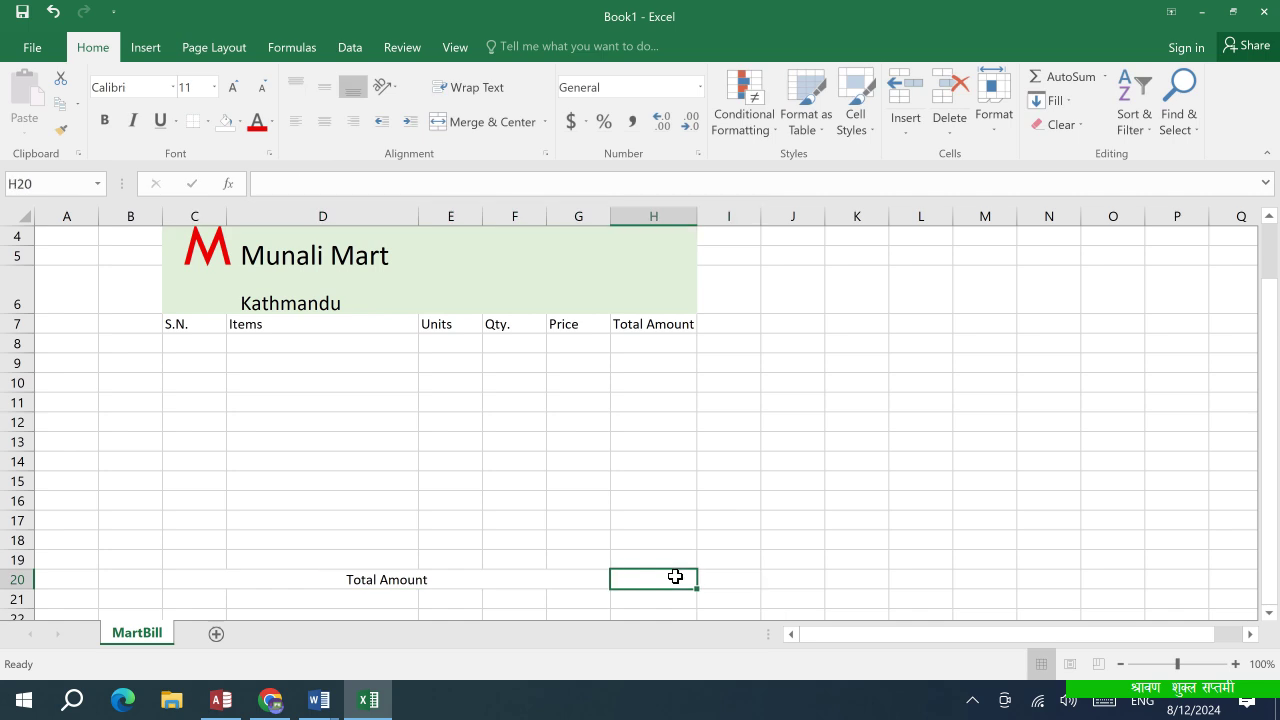
{"action": "left_click", "coordinate": [238, 121]}
{"action": "left_click", "coordinate": [346, 161]}
{"action": "left_click", "coordinate": [857, 520]}
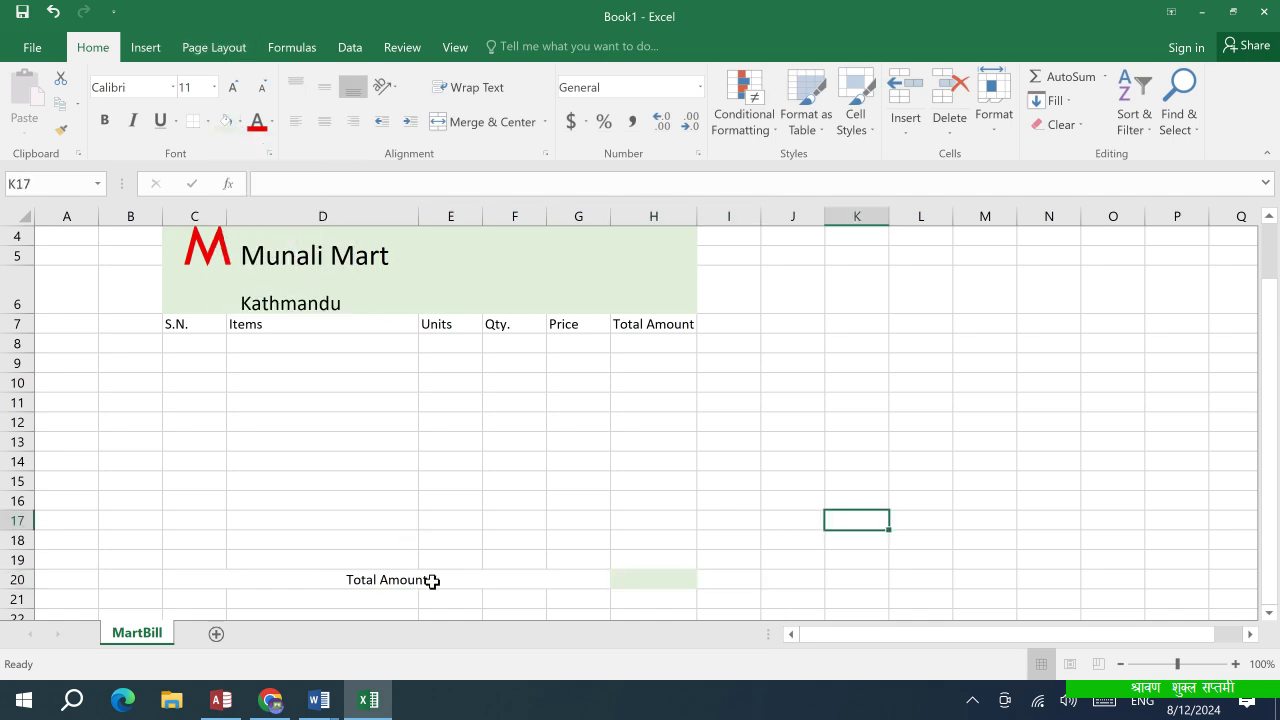
{"action": "key", "text": "Down"}
Give the merged Total Amount cells C20:G20 a green fill
{"action": "left_click", "coordinate": [500, 579]}
{"action": "left_click", "coordinate": [237, 121]}
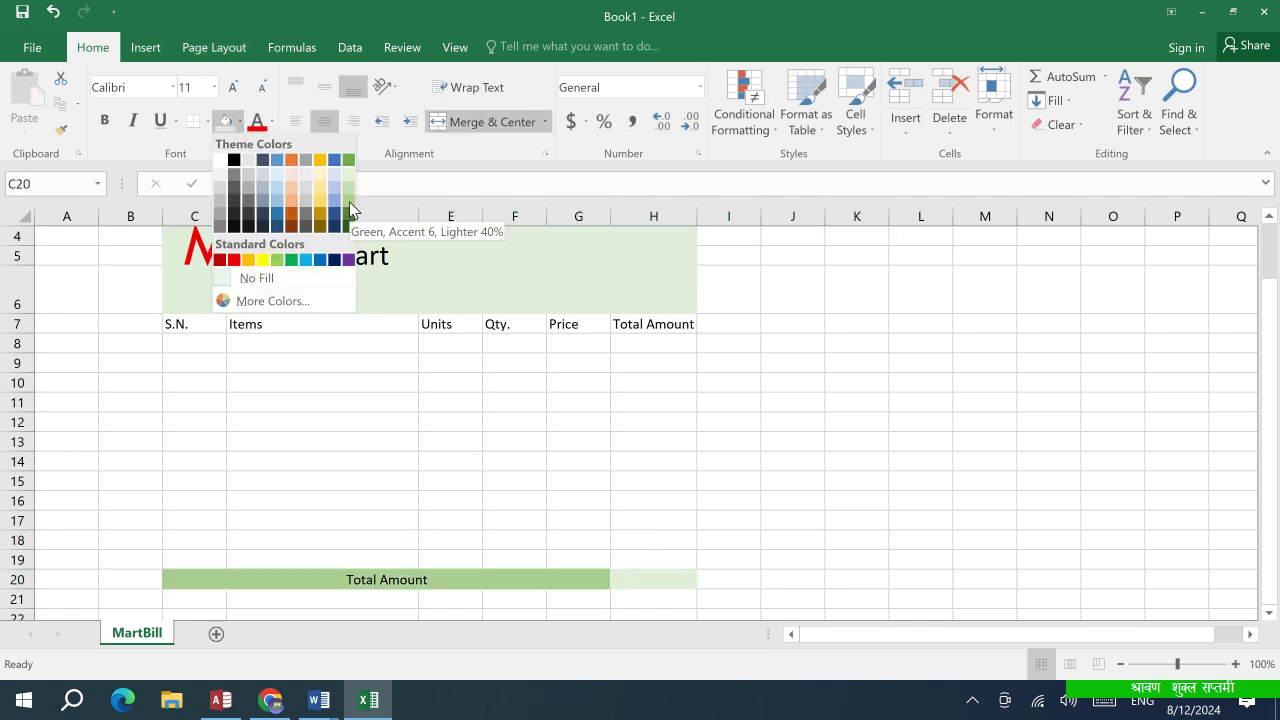
{"action": "left_click", "coordinate": [343, 205]}
{"action": "left_click", "coordinate": [793, 343]}
{"action": "left_click", "coordinate": [455, 47]}
Hide the worksheet gridlines and put a thick outside border around the bill C4:H20
{"action": "left_click", "coordinate": [214, 121]}
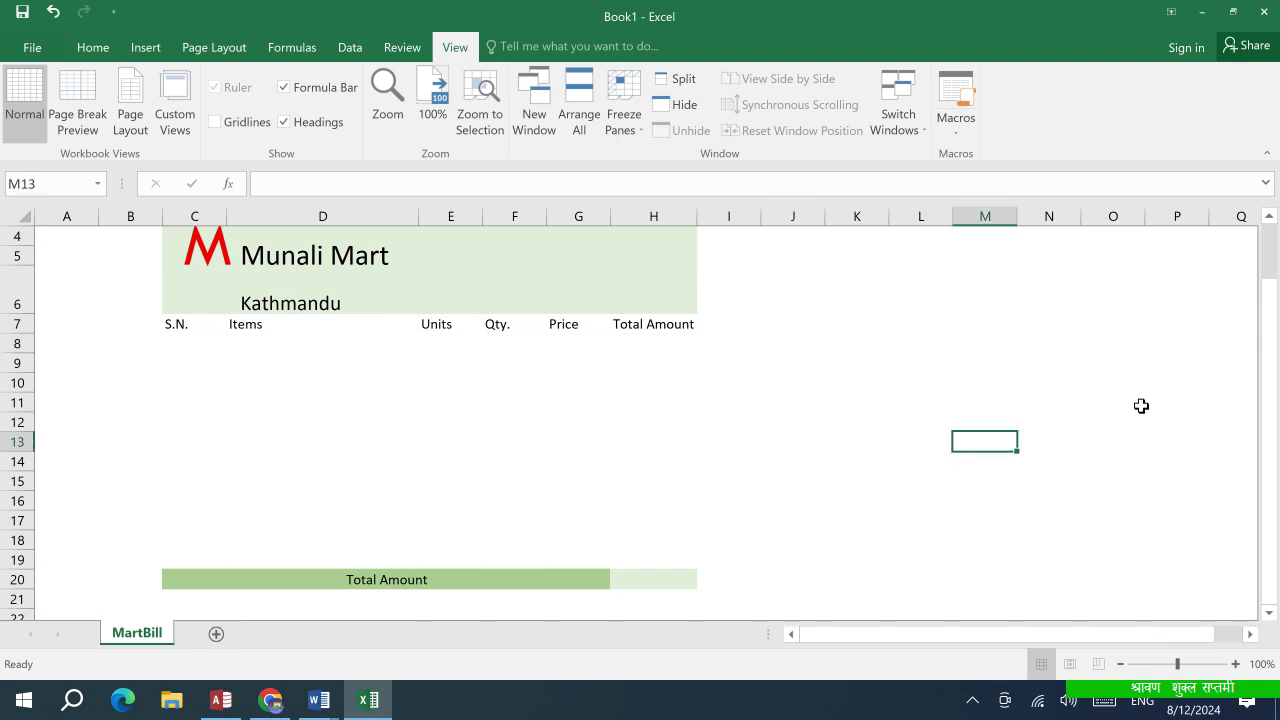
{"action": "left_click", "coordinate": [985, 442]}
{"action": "left_click_drag", "start_coordinate": [300, 260], "coordinate": [479, 533]}
{"action": "left_click", "coordinate": [93, 47]}
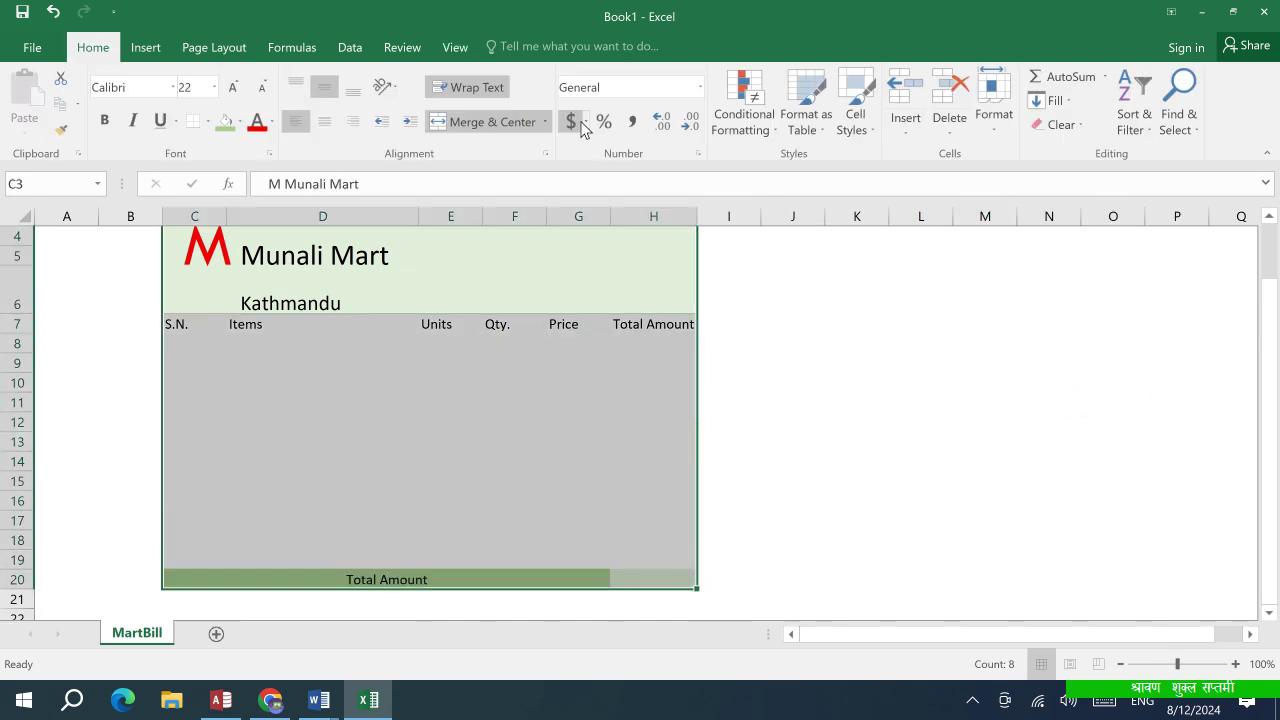
{"action": "left_click", "coordinate": [205, 121]}
{"action": "left_click", "coordinate": [257, 334]}
{"action": "scroll", "coordinate": [872, 447], "scroll_direction": "up", "scroll_amount": 1}
{"action": "left_click", "coordinate": [793, 462]}
Add a thick outside border around the Total Amount row C20:H20
{"action": "scroll", "coordinate": [872, 447], "scroll_direction": "down", "scroll_amount": 1}
{"action": "left_click", "coordinate": [540, 580]}
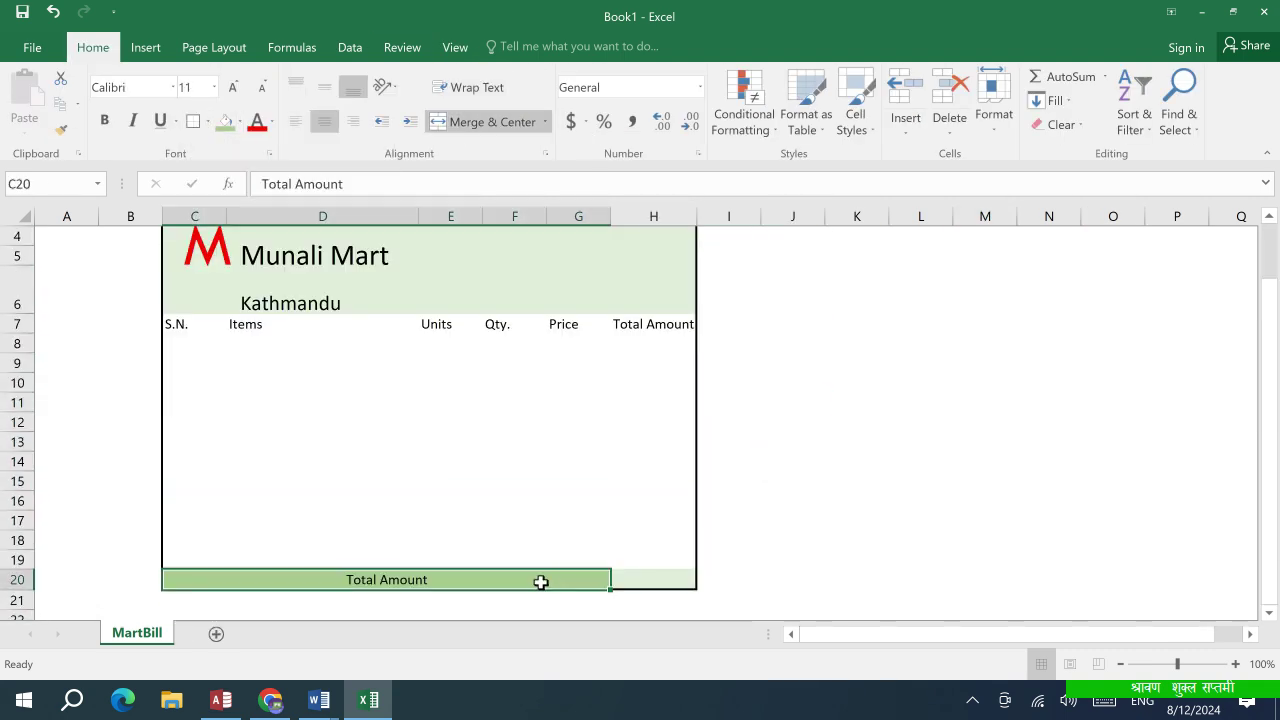
{"action": "left_click", "coordinate": [194, 121]}
{"action": "left_click", "coordinate": [900, 350]}
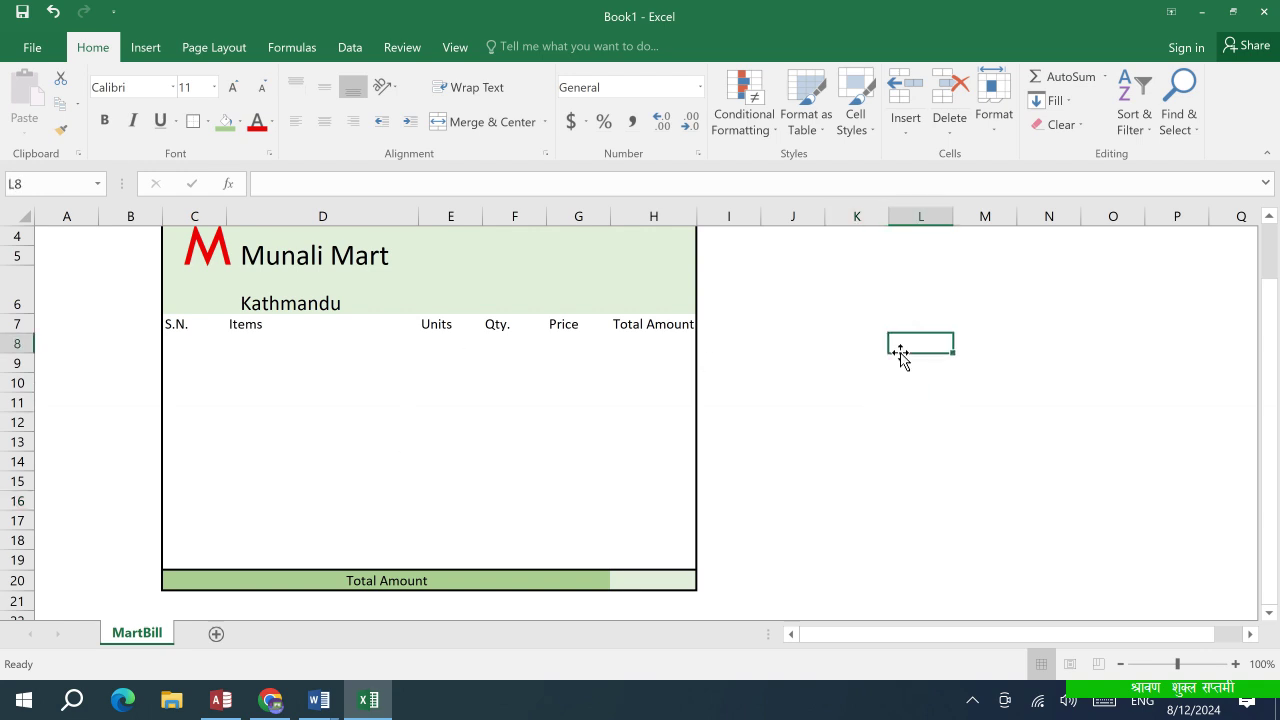
{"action": "key", "text": "Left"}
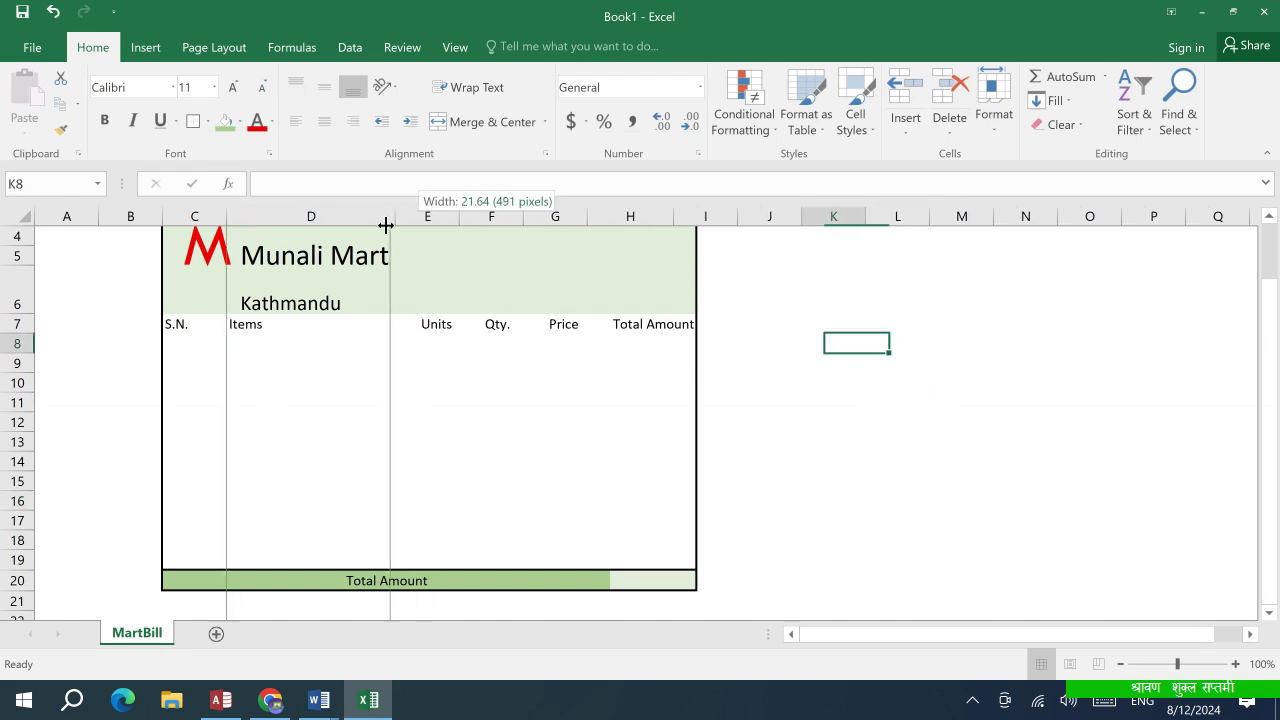
Narrow the Items column D by dragging its right edge
{"action": "left_click_drag", "start_coordinate": [418, 216], "coordinate": [385, 216]}
{"action": "scroll", "coordinate": [723, 514], "scroll_direction": "up", "scroll_amount": 1}
{"action": "left_click", "coordinate": [240, 425]}
{"action": "left_click", "coordinate": [531, 429]}
{"action": "left_click", "coordinate": [261, 478]}
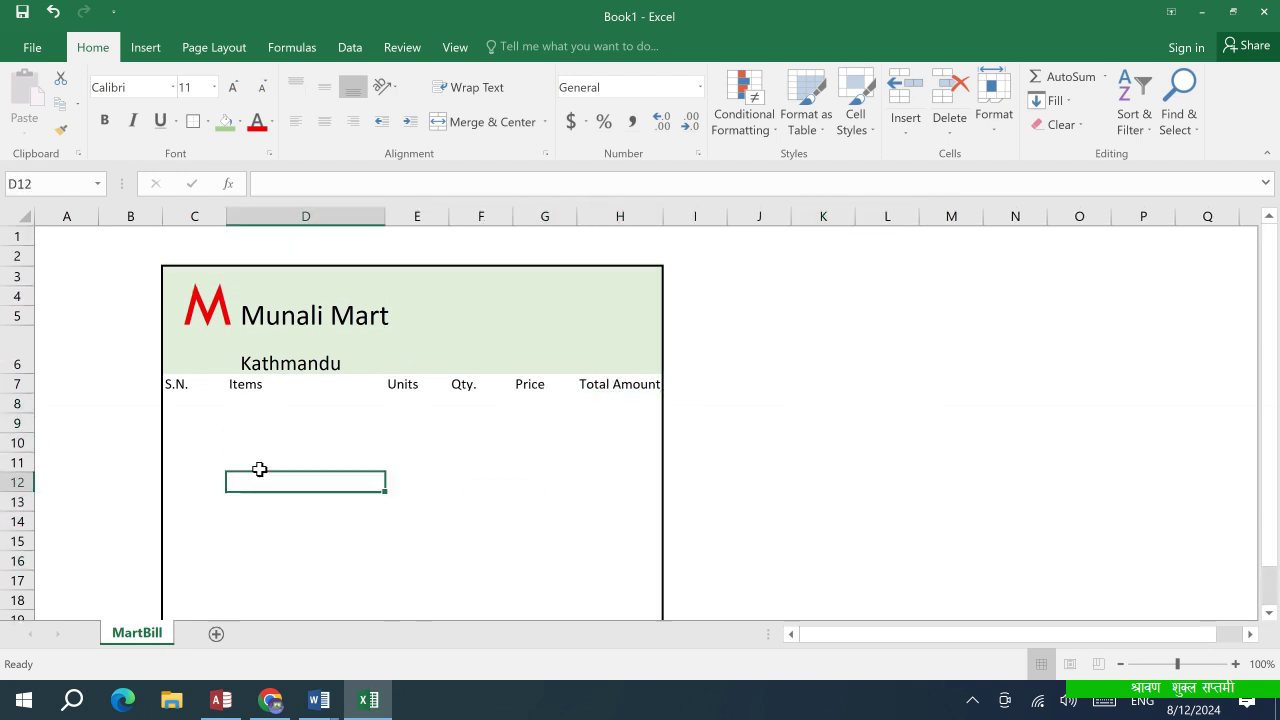
{"action": "left_click", "coordinate": [184, 398]}
Number the S.N. cells C8:C19 from 1 to 12 and autofit column C
{"action": "type", "text": "1"}
{"action": "key", "text": "Return"}
{"action": "type", "text": "2"}
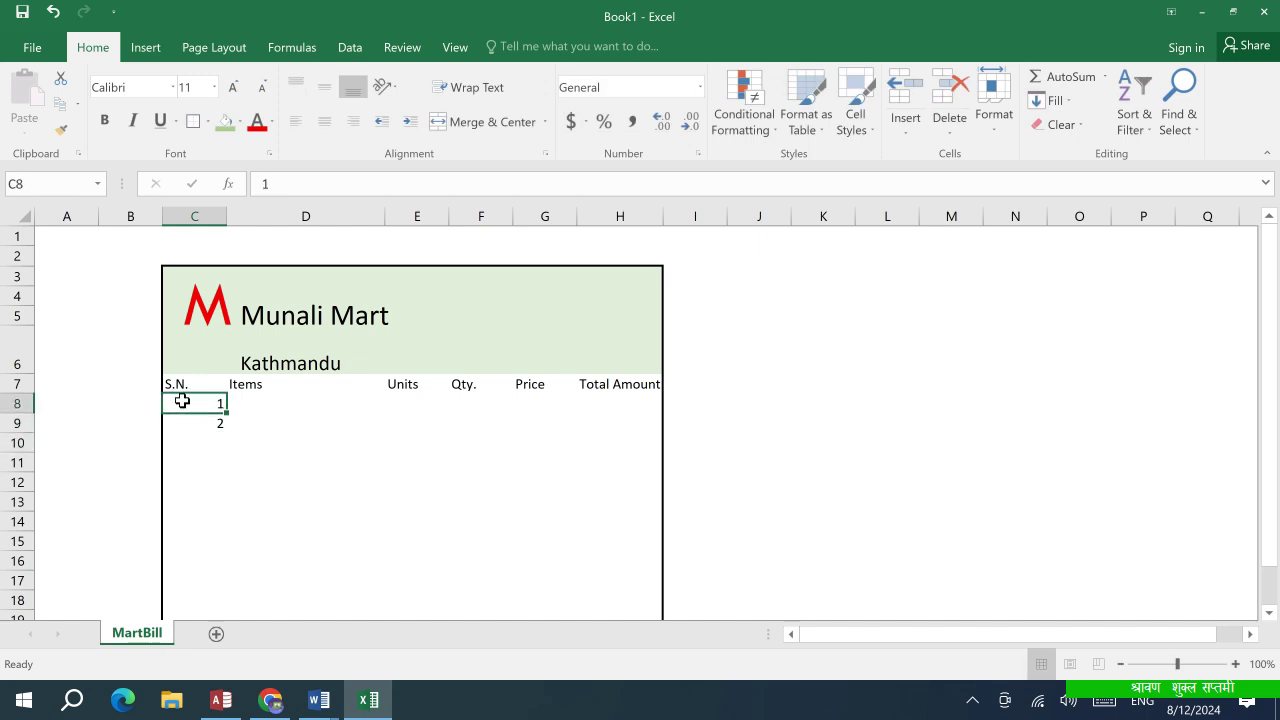
{"action": "left_click_drag", "start_coordinate": [186, 398], "coordinate": [232, 568]}
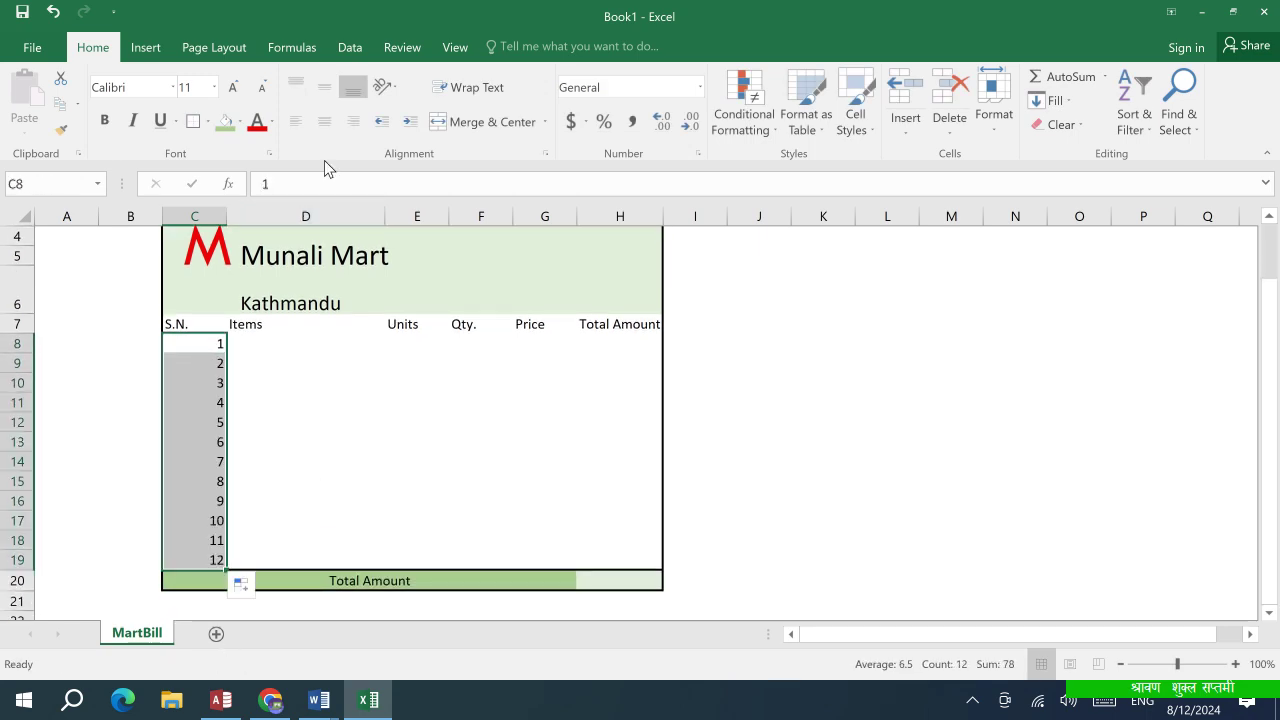
{"action": "left_click", "coordinate": [349, 420]}
{"action": "double_click", "coordinate": [227, 214]}
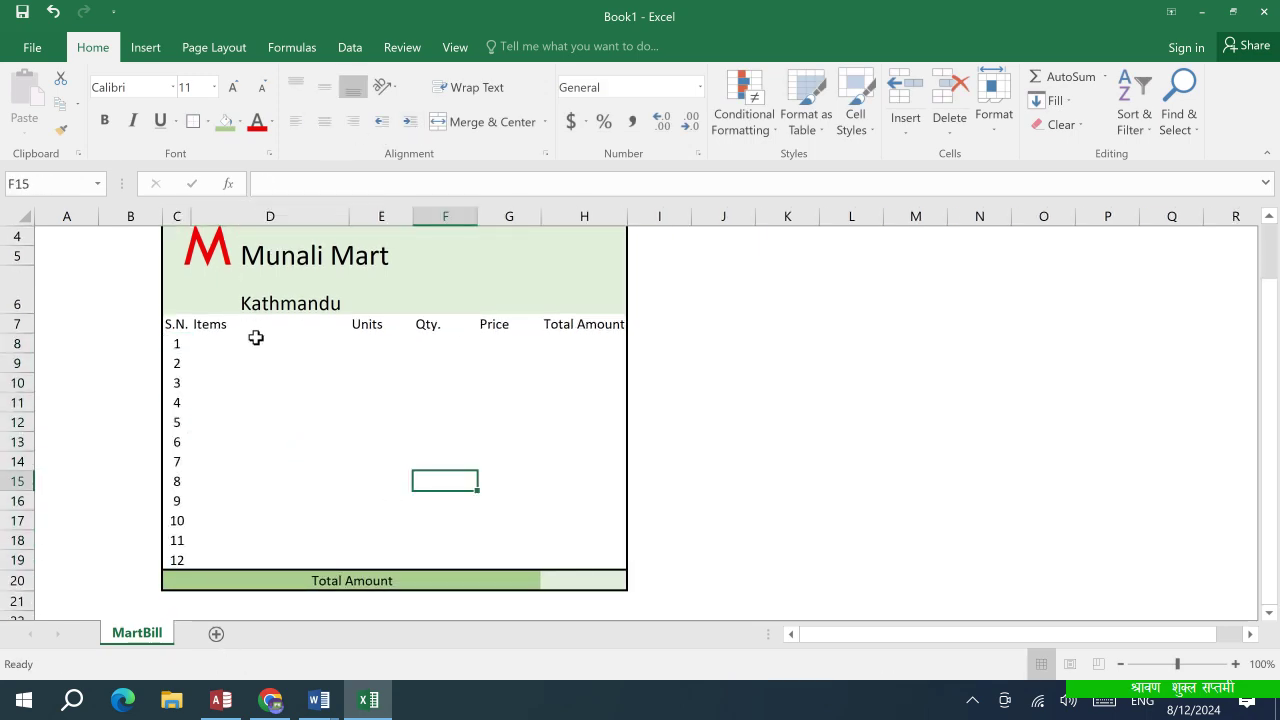
Centre the entry cells D8:H19 both horizontally and vertically
{"action": "left_click", "coordinate": [222, 342]}
{"action": "left_click_drag", "start_coordinate": [222, 342], "coordinate": [263, 553]}
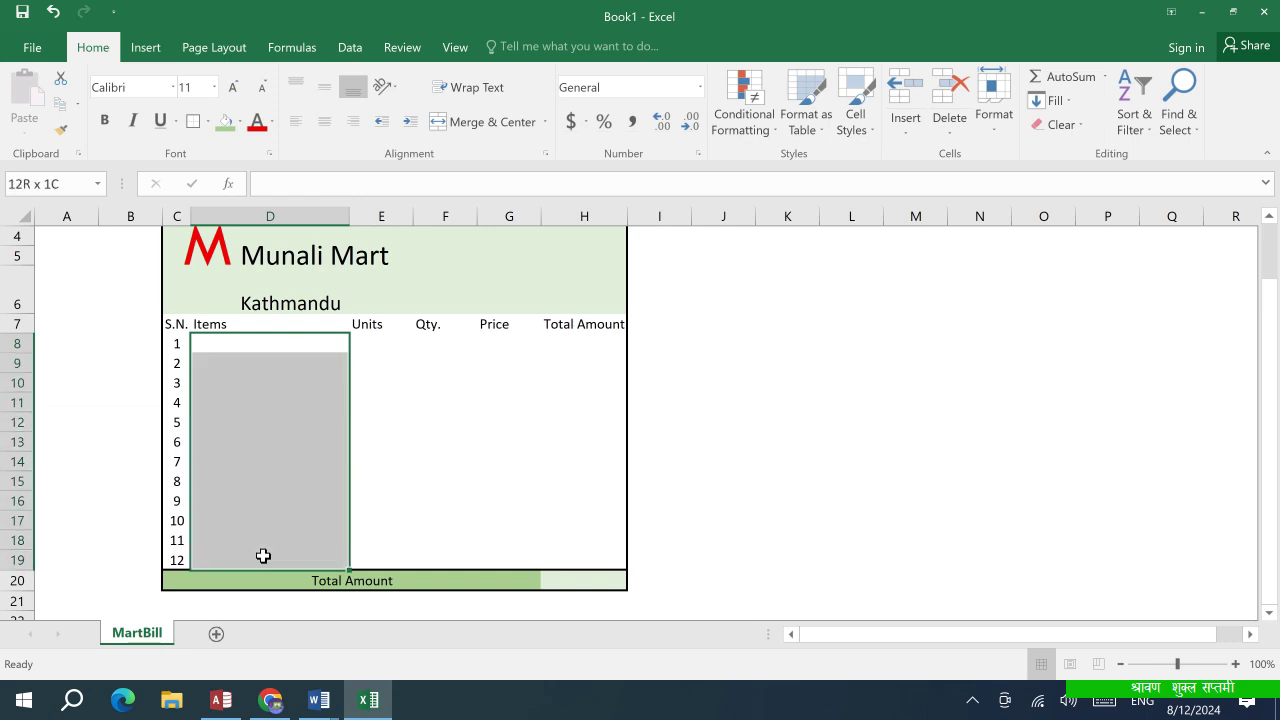
{"action": "left_click", "coordinate": [324, 121]}
{"action": "left_click", "coordinate": [324, 87]}
{"action": "left_click_drag", "start_coordinate": [306, 343], "coordinate": [585, 560]}
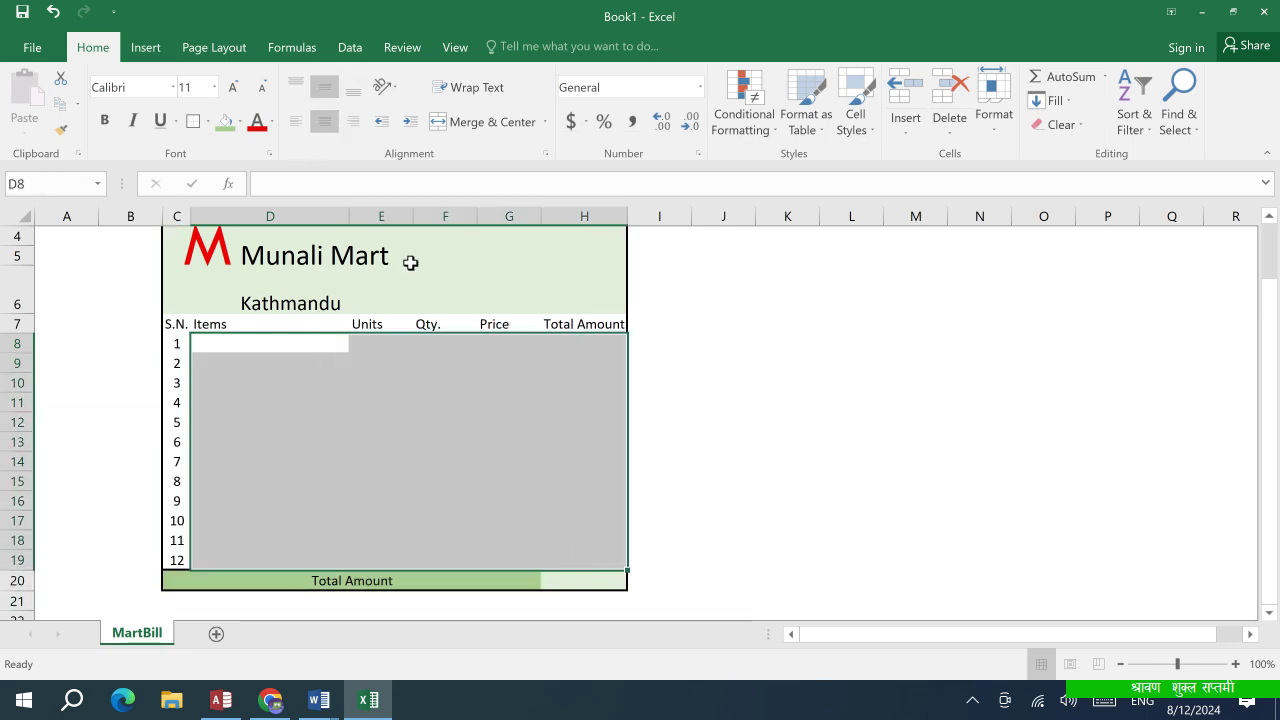
{"action": "left_click", "coordinate": [324, 121]}
{"action": "left_click", "coordinate": [324, 87]}
{"action": "left_click", "coordinate": [324, 121]}
{"action": "left_click", "coordinate": [236, 343]}
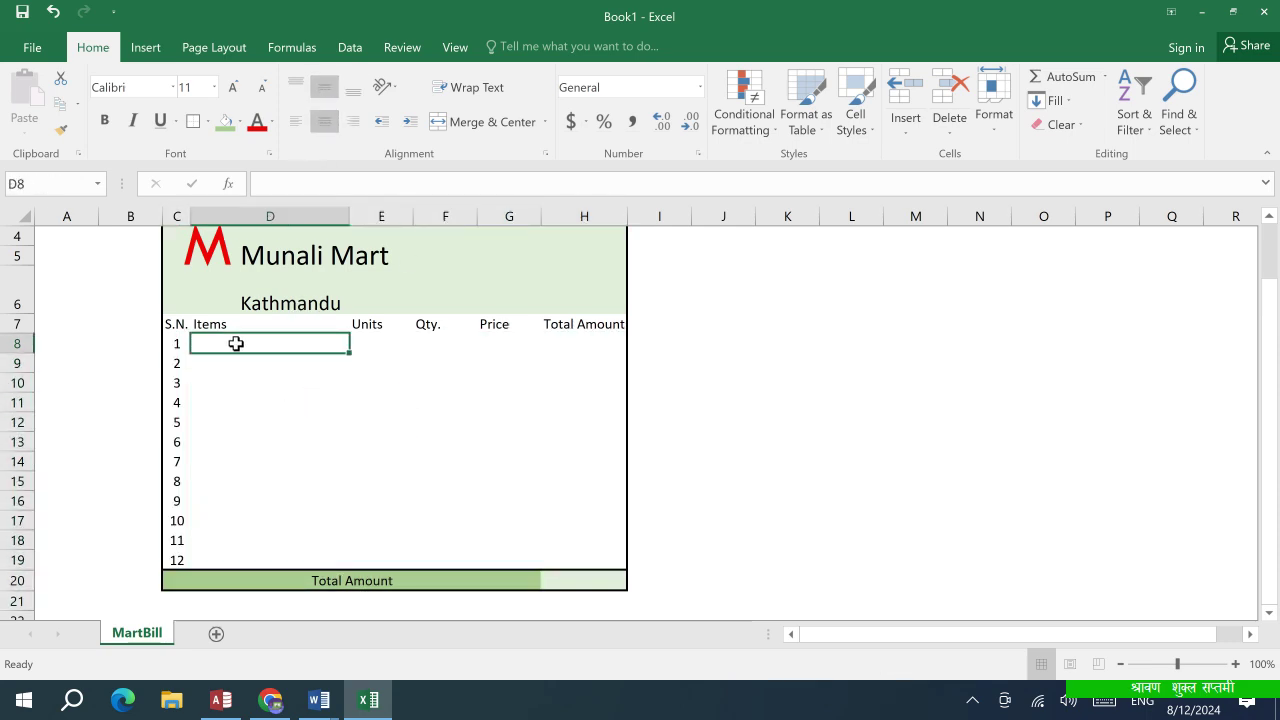
Enter the items Noodles, Egg, Rice and sugar in D8:D11
{"action": "type", "text": "Noodles"}
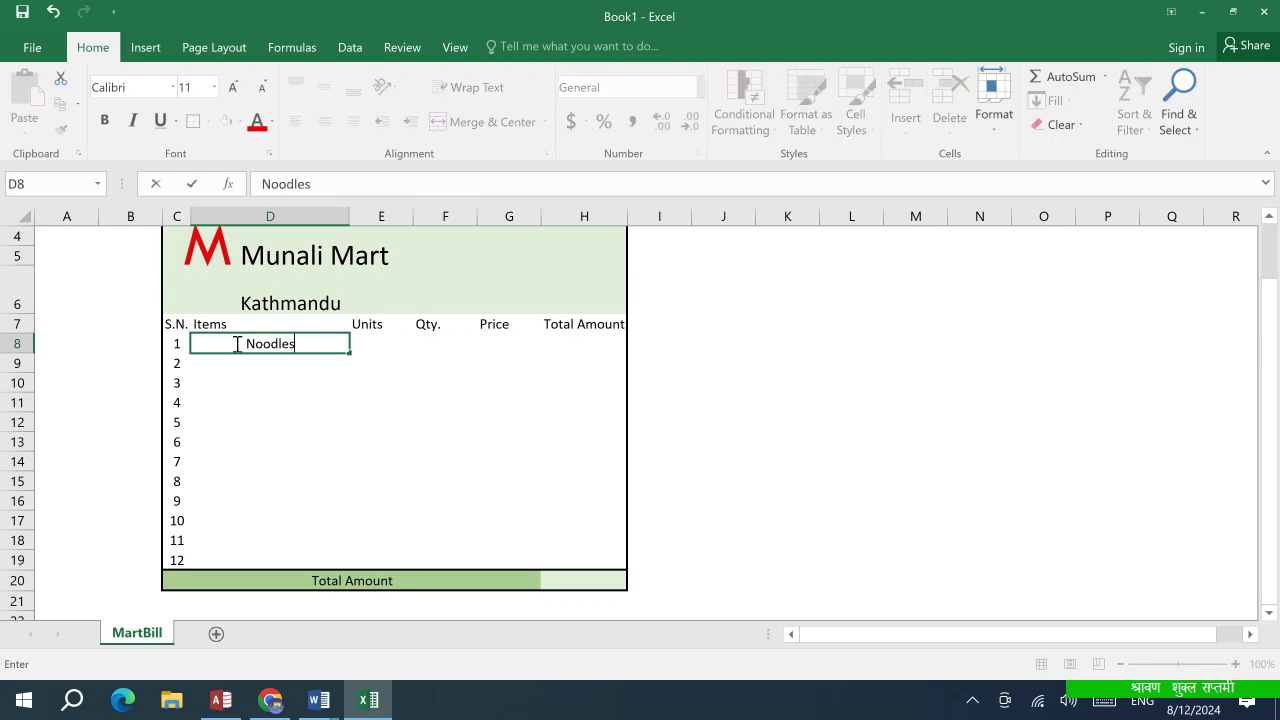
{"action": "key", "text": "Return"}
{"action": "type", "text": "Egg"}
{"action": "key", "text": "Return"}
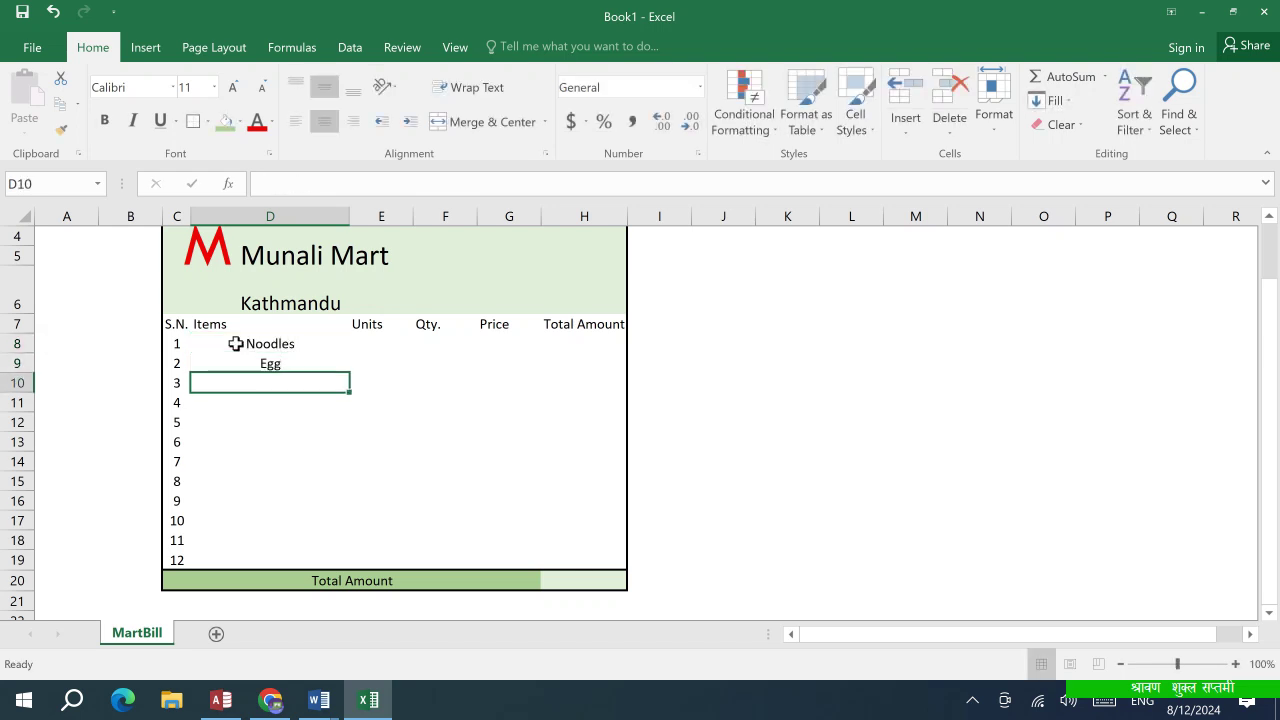
{"action": "type", "text": "Rice"}
{"action": "key", "text": "Return"}
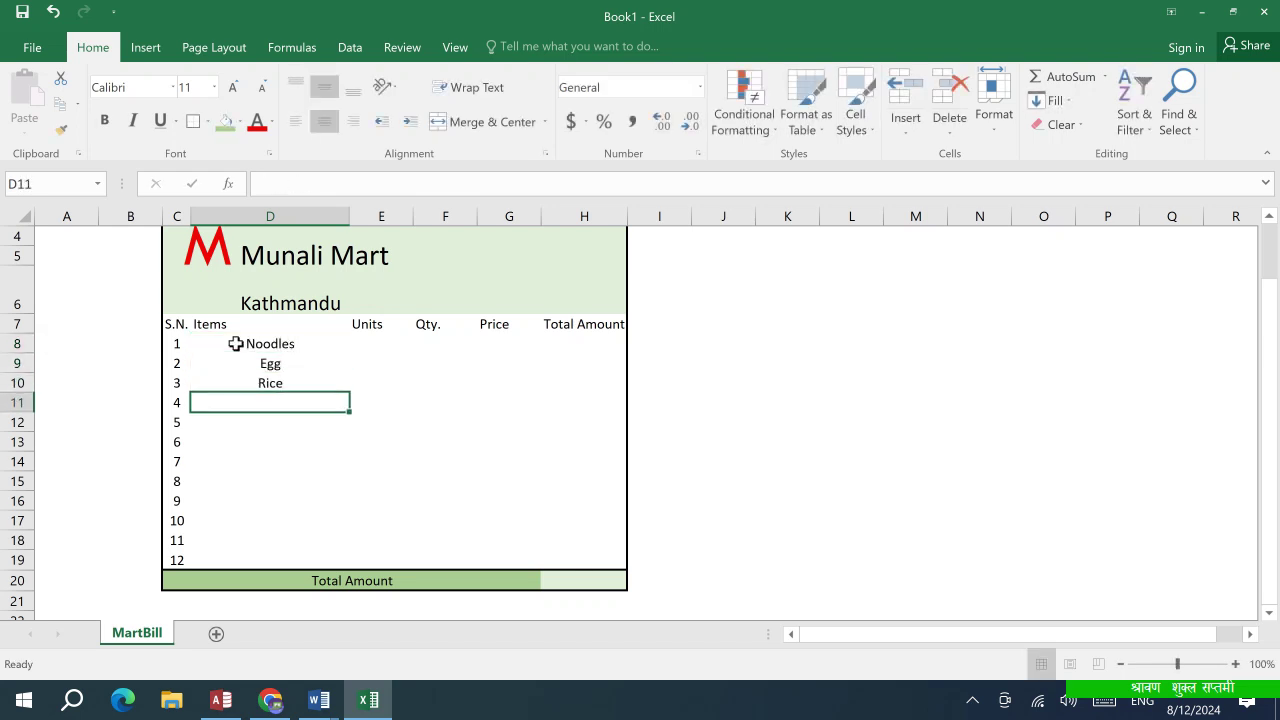
{"action": "type", "text": "Cold"}
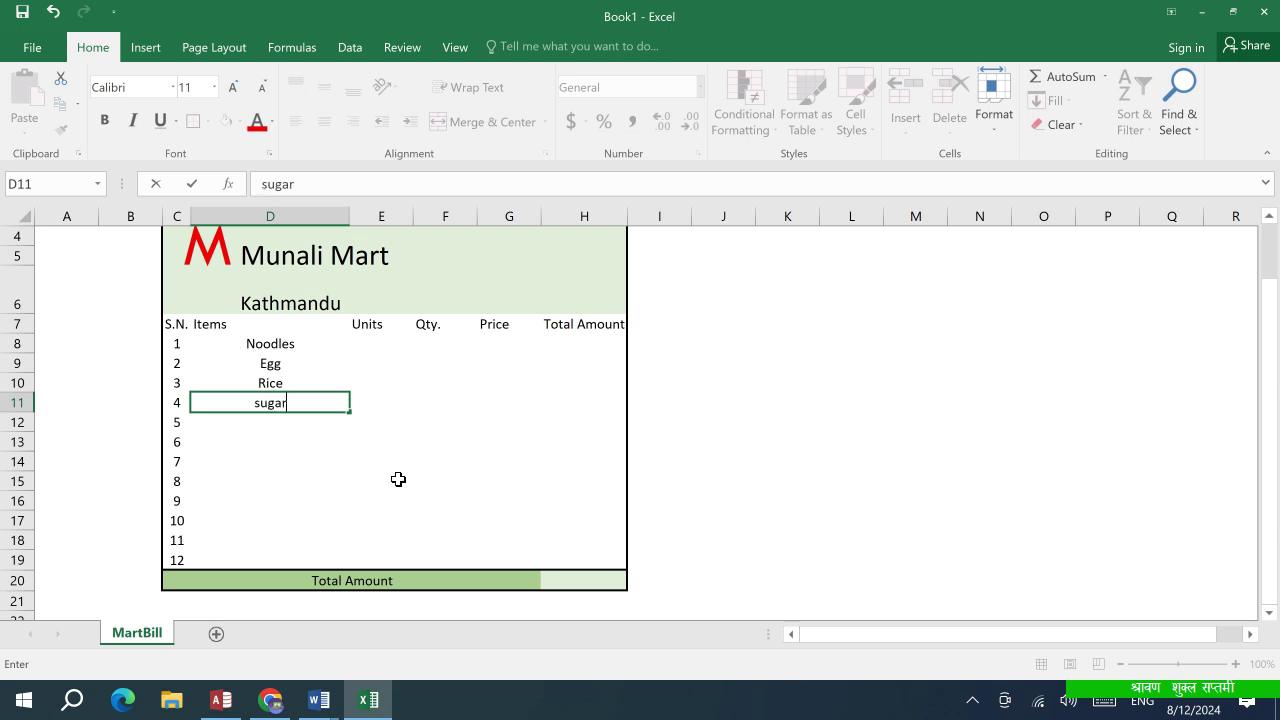
{"action": "left_click", "coordinate": [369, 357]}
Enter the units pcs, pcs, kg, kg in E8:E11
{"action": "left_click", "coordinate": [371, 342]}
{"action": "type", "text": "pcs"}
{"action": "key", "text": "Return"}
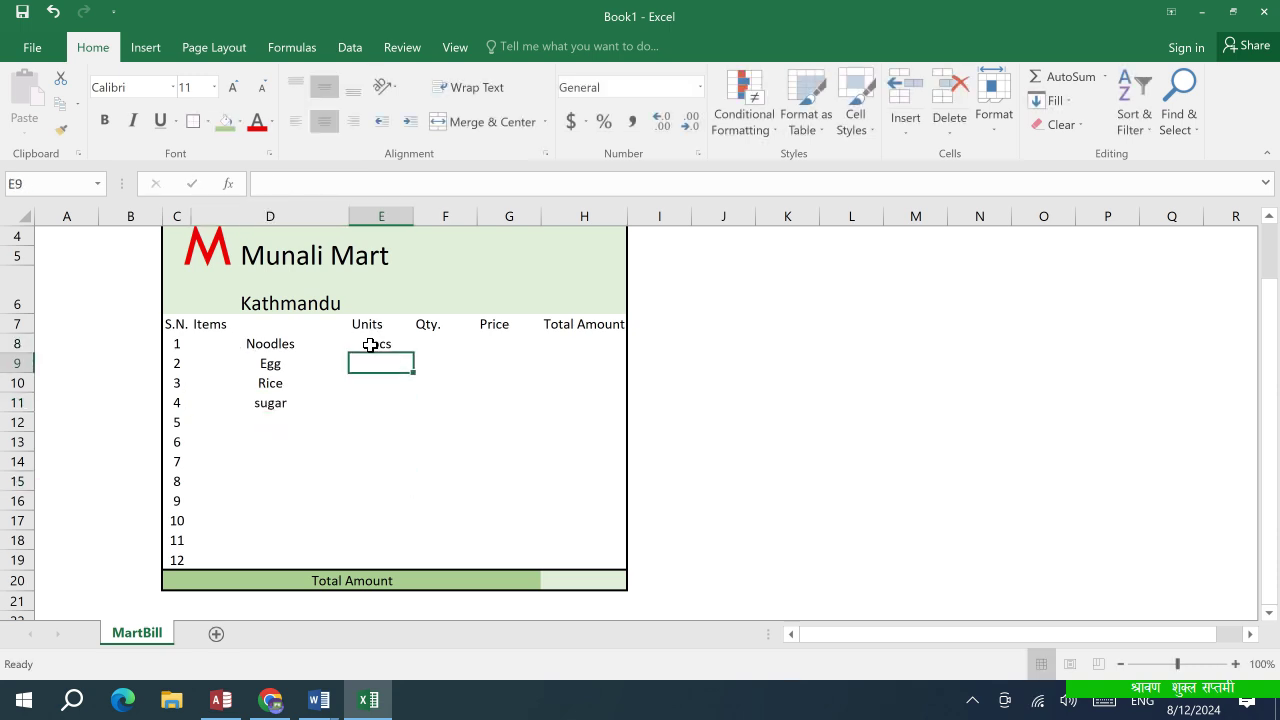
{"action": "type", "text": "pcs"}
{"action": "key", "text": "Return"}
{"action": "type", "text": "kg"}
{"action": "key", "text": "Return"}
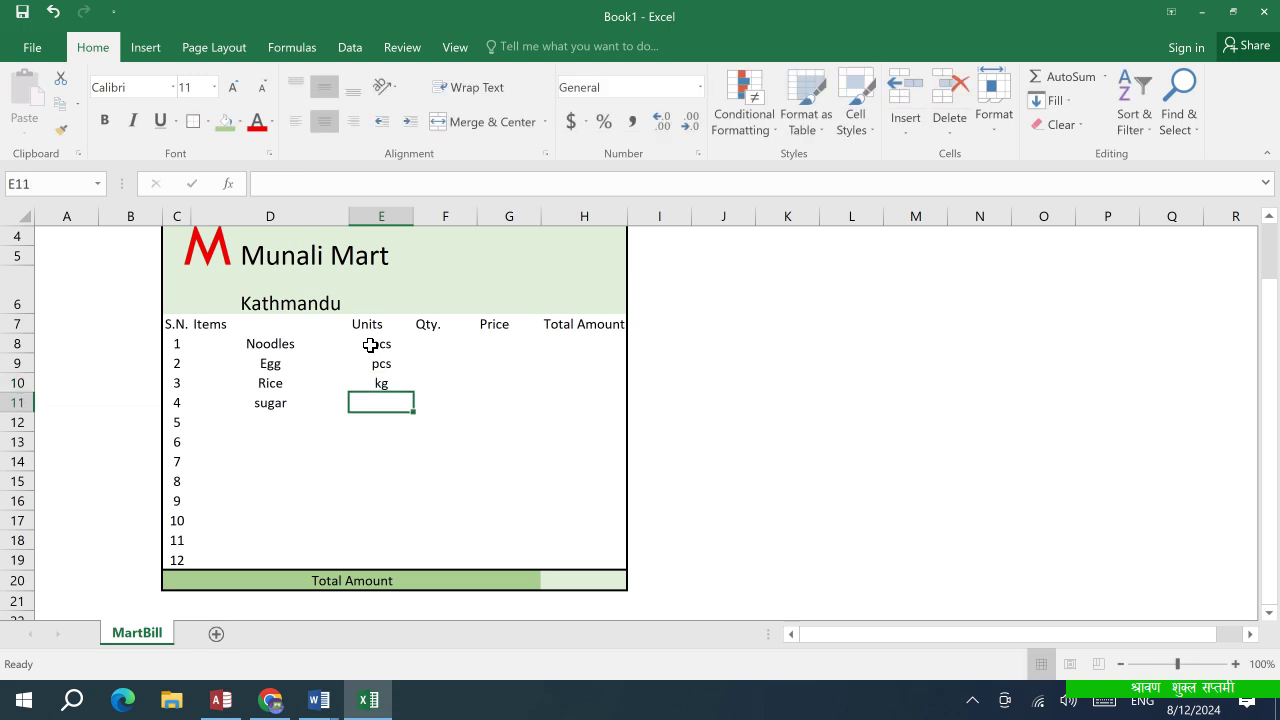
{"action": "type", "text": "kg"}
Enter the quantities 5, 12, 25 and 1 in F8:F11
{"action": "left_click", "coordinate": [428, 343]}
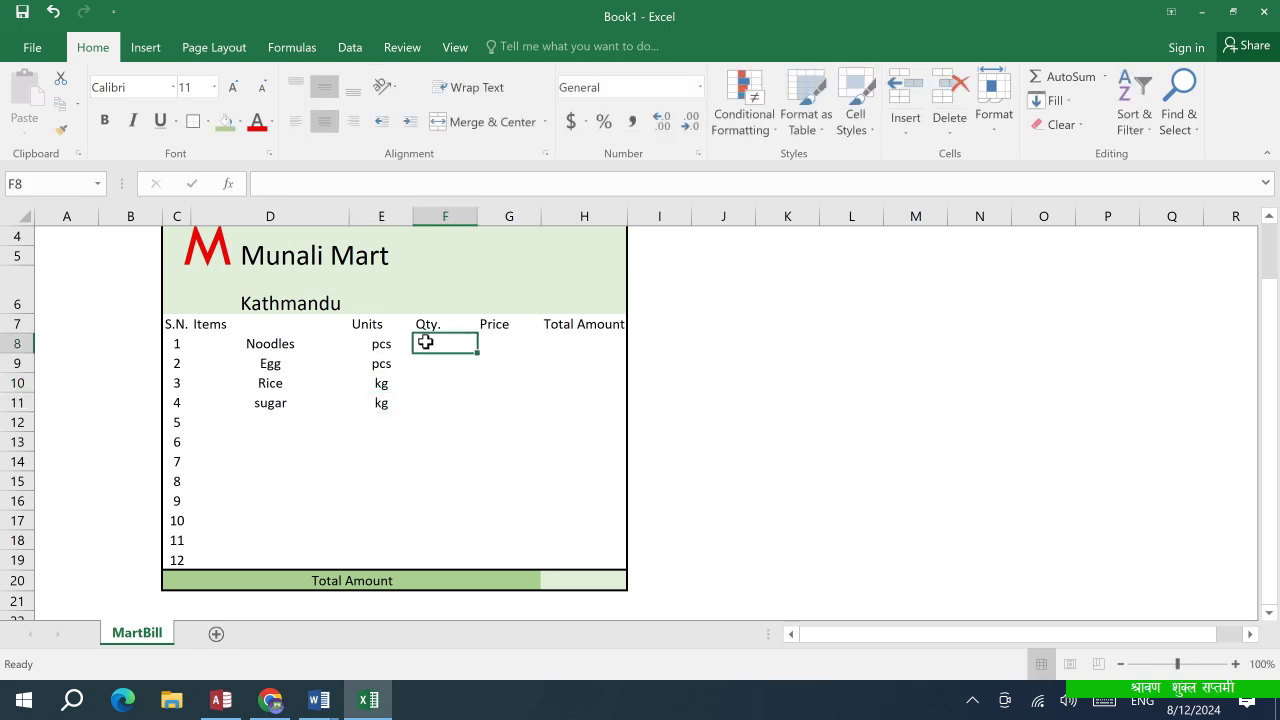
{"action": "type", "text": "5"}
{"action": "key", "text": "Return"}
{"action": "type", "text": "6"}
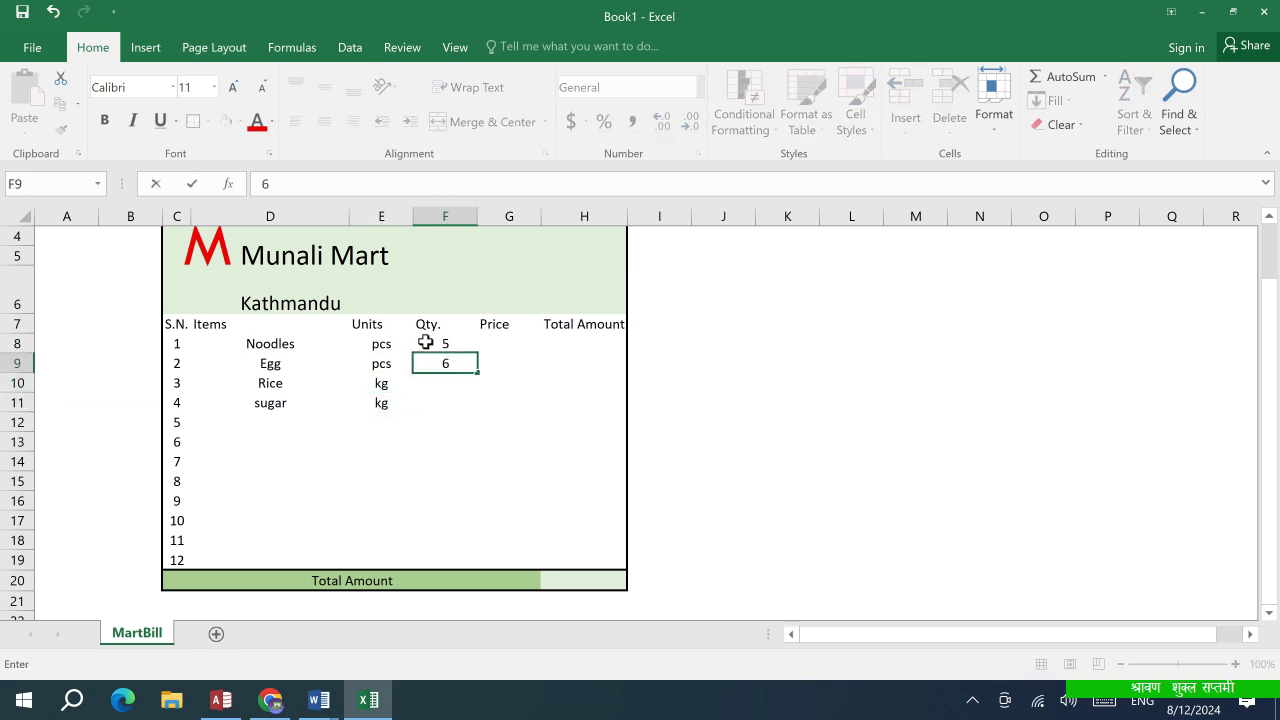
{"action": "type", "text": "12"}
{"action": "key", "text": "Return"}
{"action": "type", "text": "2"}
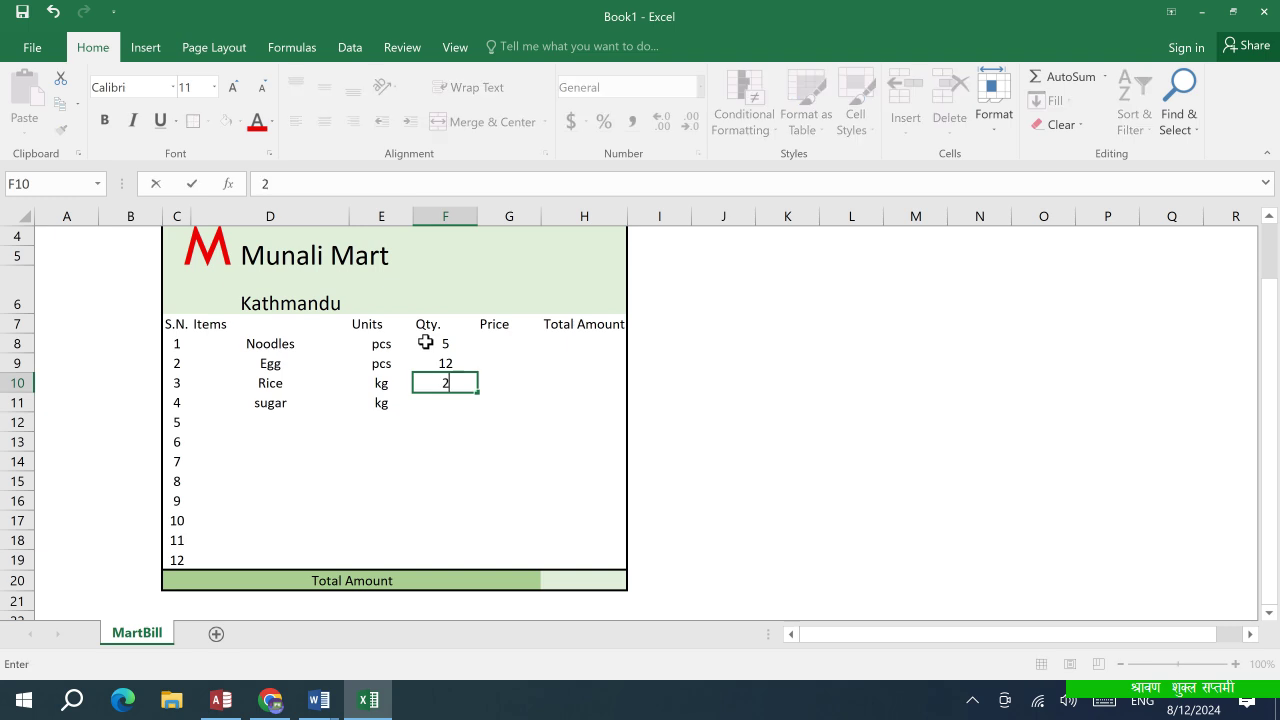
{"action": "type", "text": "5"}
{"action": "key", "text": "Return"}
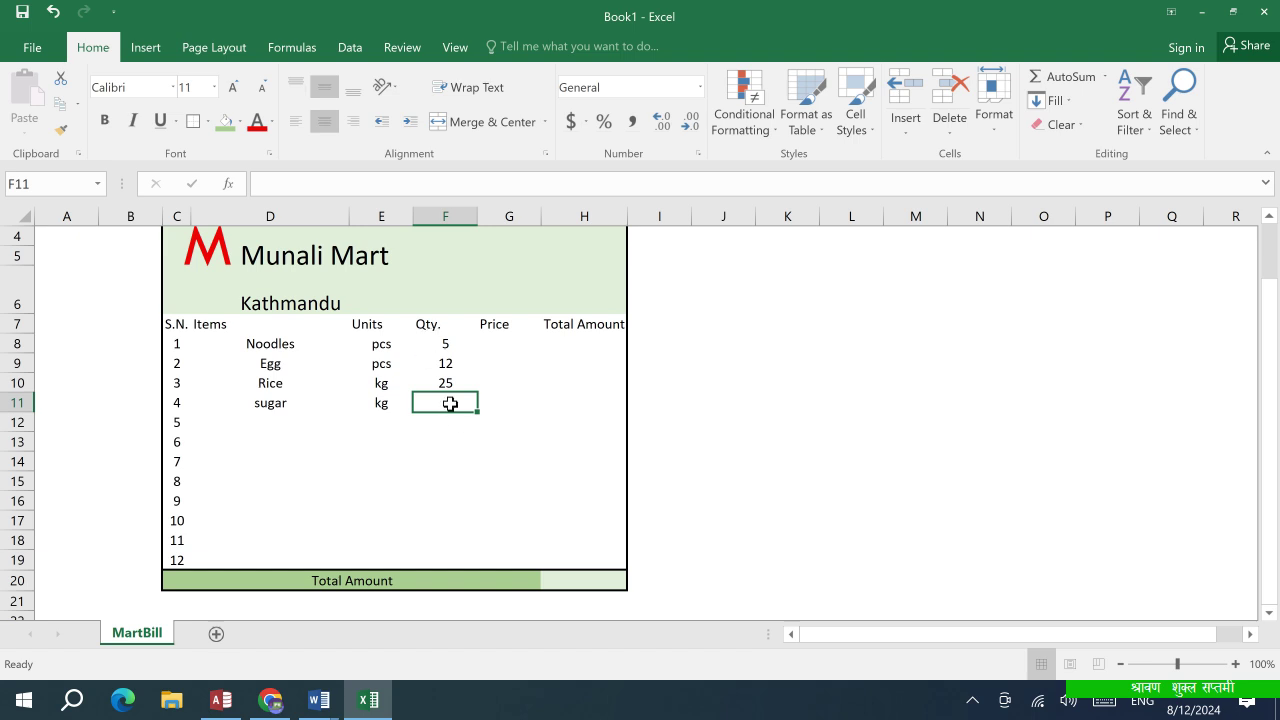
{"action": "type", "text": "2"}
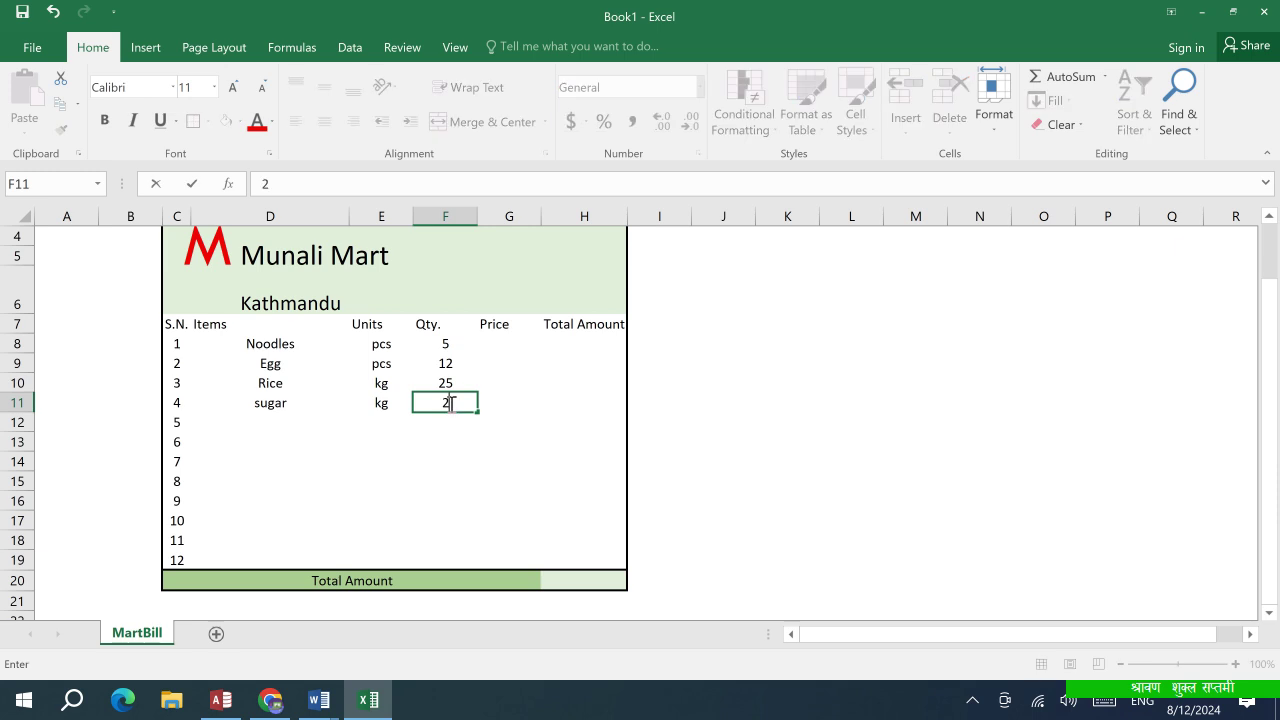
{"action": "type", "text": "1"}
{"action": "left_click", "coordinate": [576, 476]}
Enter the prices 50, 25, 120 and 90 in G8:G11
{"action": "left_click", "coordinate": [500, 341]}
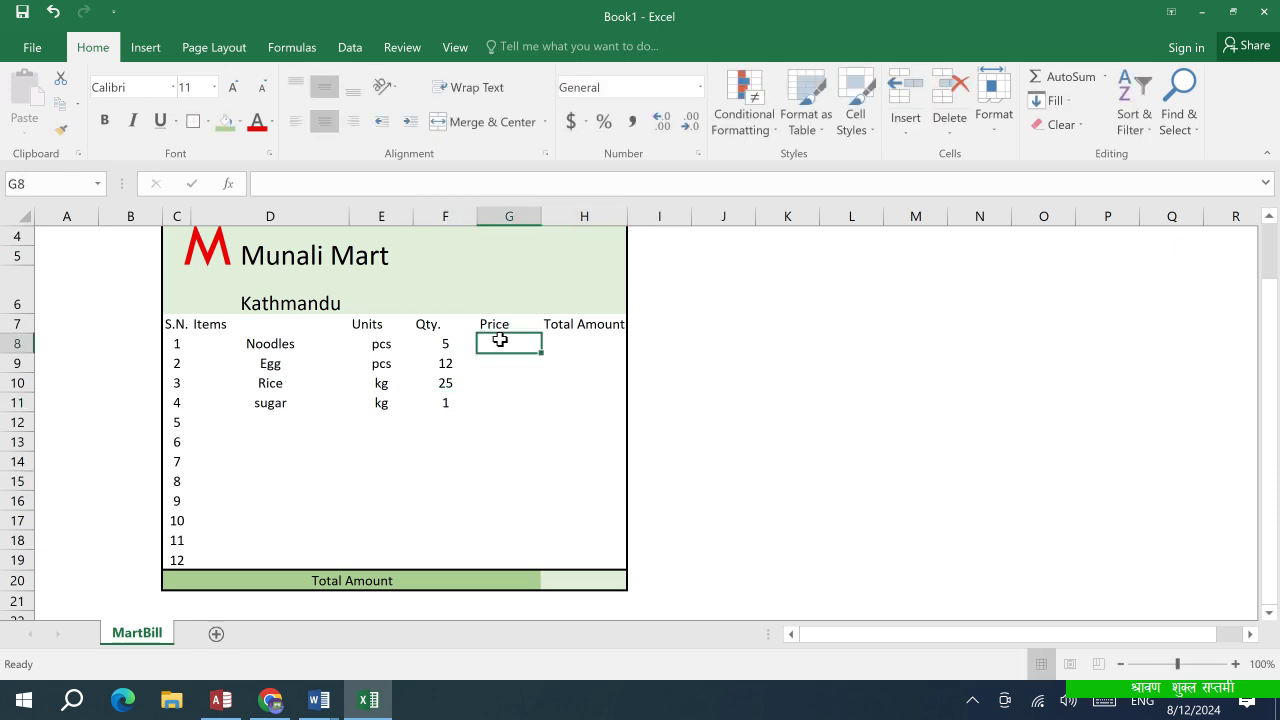
{"action": "type", "text": "20"}
{"action": "key", "text": "Return"}
{"action": "type", "text": "25"}
{"action": "key", "text": "Return"}
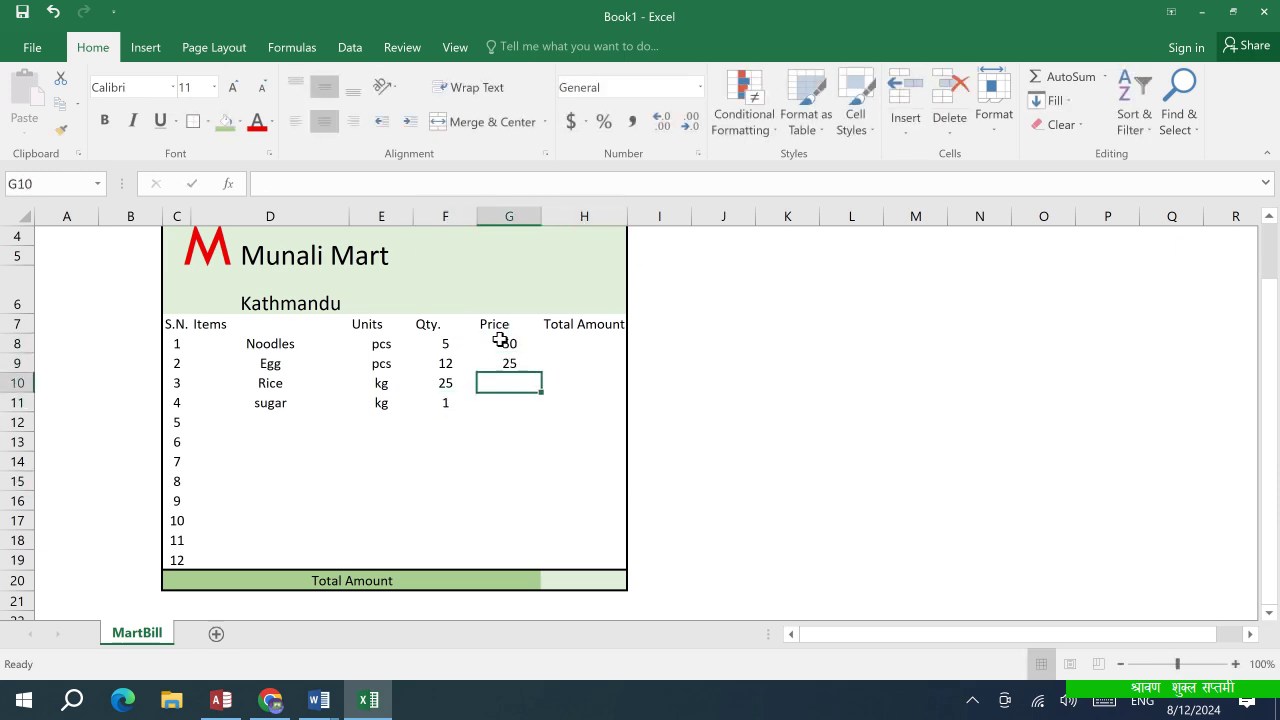
{"action": "type", "text": "120"}
{"action": "key", "text": "Return"}
{"action": "type", "text": "90"}
{"action": "left_click", "coordinate": [584, 500]}
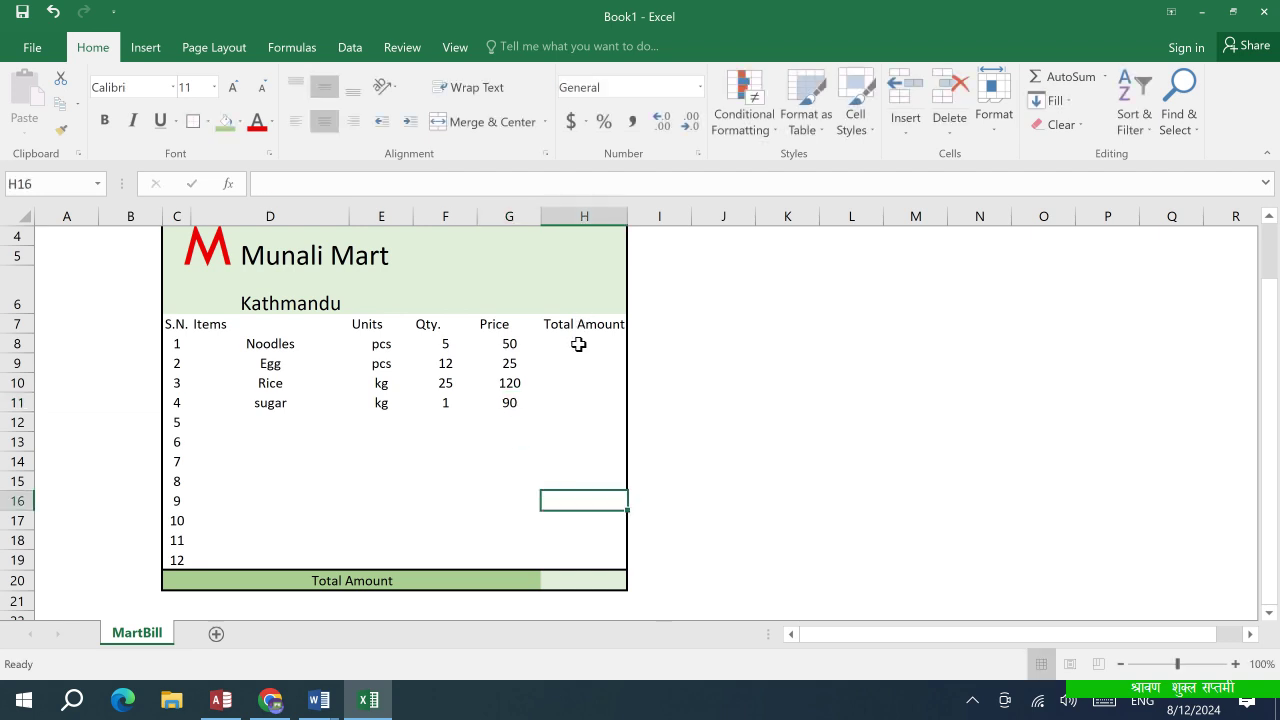
{"action": "left_click", "coordinate": [572, 583]}
Put the grand total formula =SUM(H8:H19) in H20
{"action": "type", "text": "=sum"}
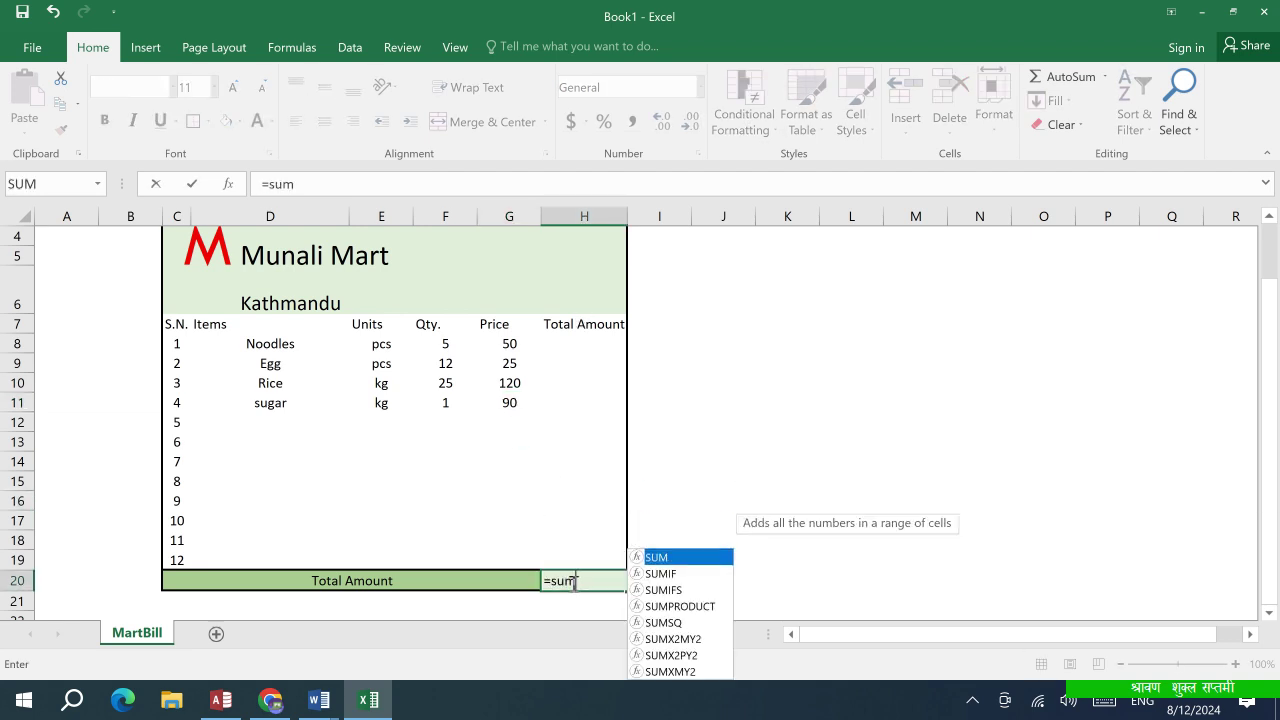
{"action": "key", "text": "Tab"}
{"action": "left_click_drag", "start_coordinate": [577, 343], "coordinate": [580, 560]}
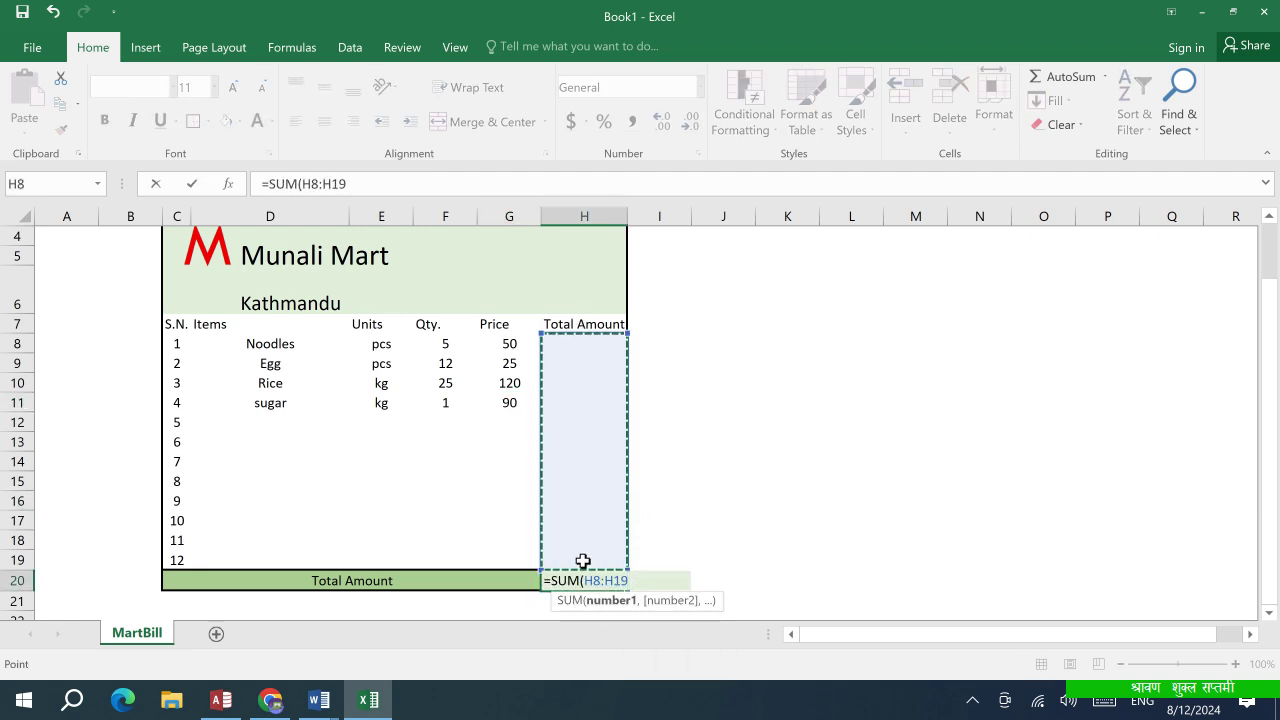
{"action": "key", "text": "Return"}
Start a PRODUCT formula for H8 via More Functions, then cancel the wrong attempt
{"action": "left_click", "coordinate": [586, 343]}
{"action": "left_click_drag", "start_coordinate": [445, 343], "coordinate": [551, 343]}
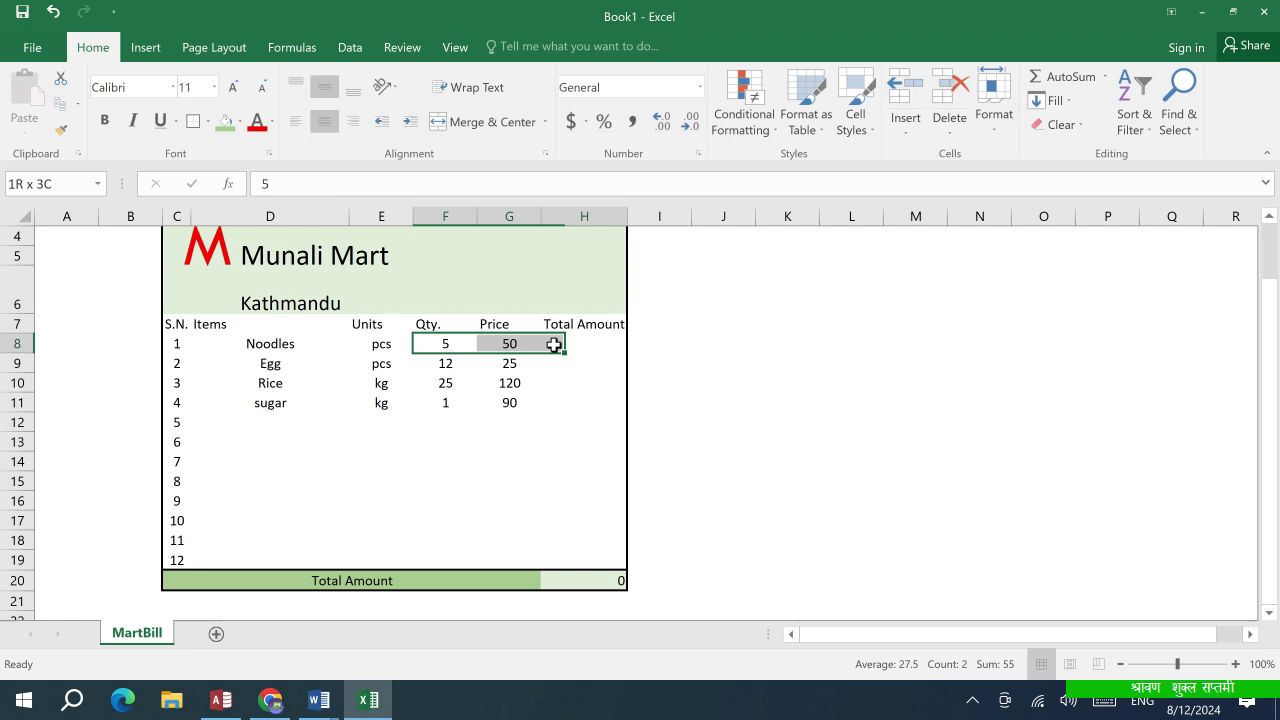
{"action": "left_click", "coordinate": [1105, 80]}
{"action": "left_click", "coordinate": [1088, 223]}
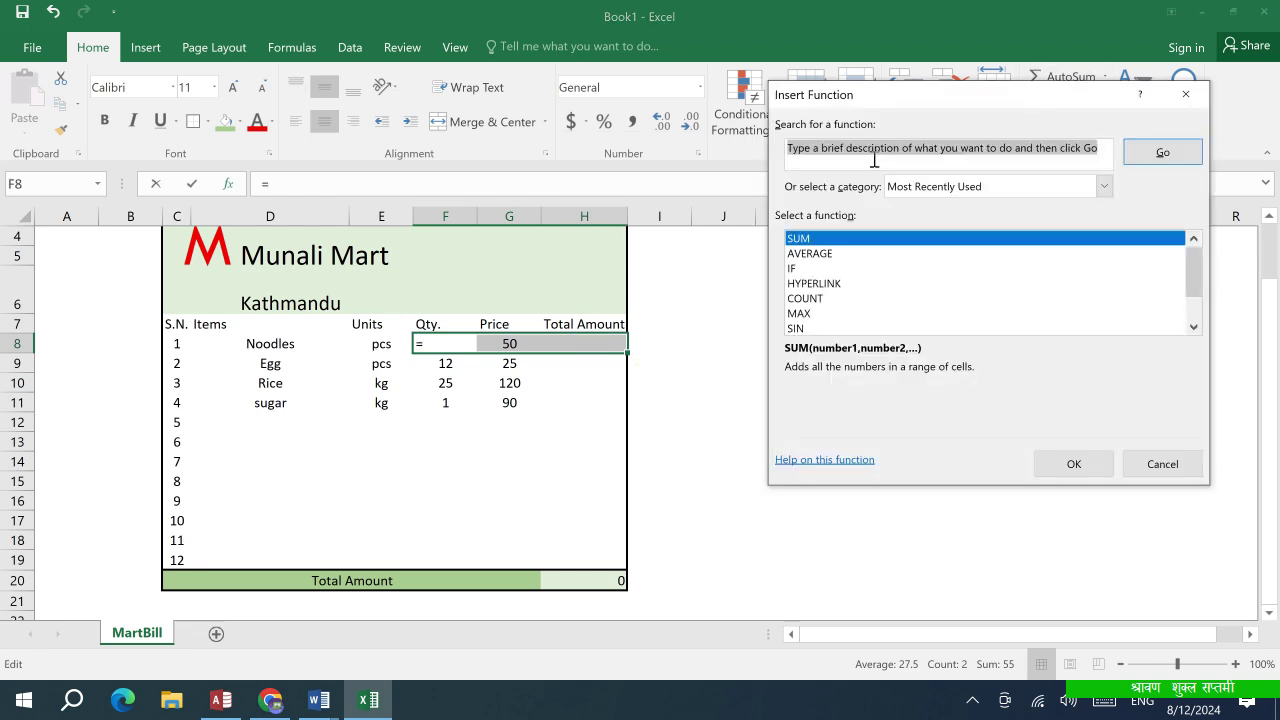
{"action": "type", "text": "product"}
{"action": "left_click", "coordinate": [1160, 150]}
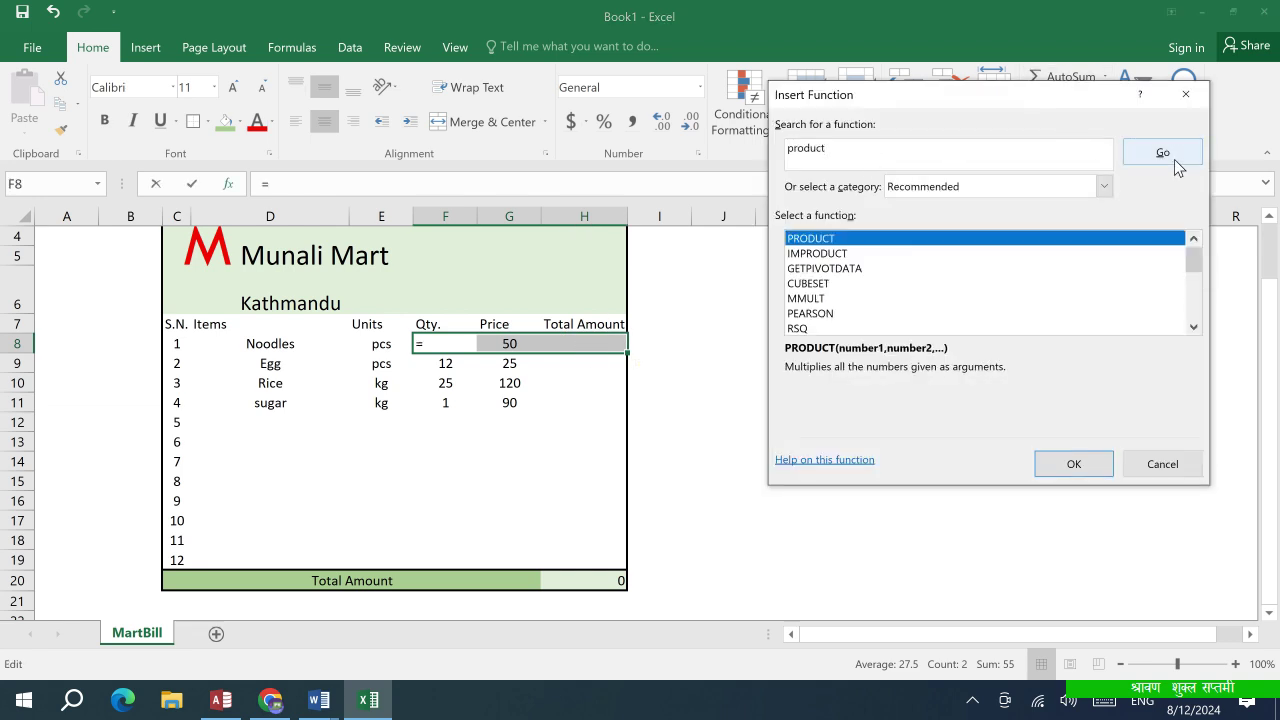
{"action": "left_click", "coordinate": [1068, 463]}
{"action": "left_click", "coordinate": [863, 183]}
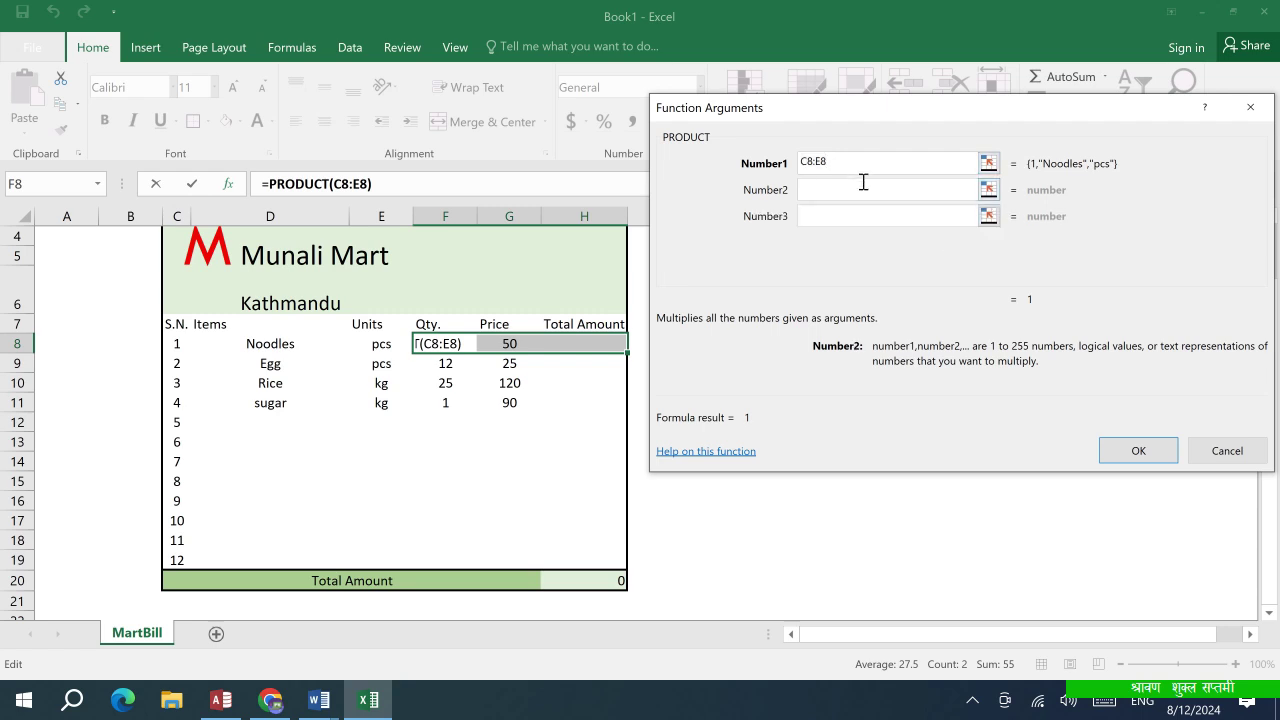
{"action": "left_click", "coordinate": [509, 343]}
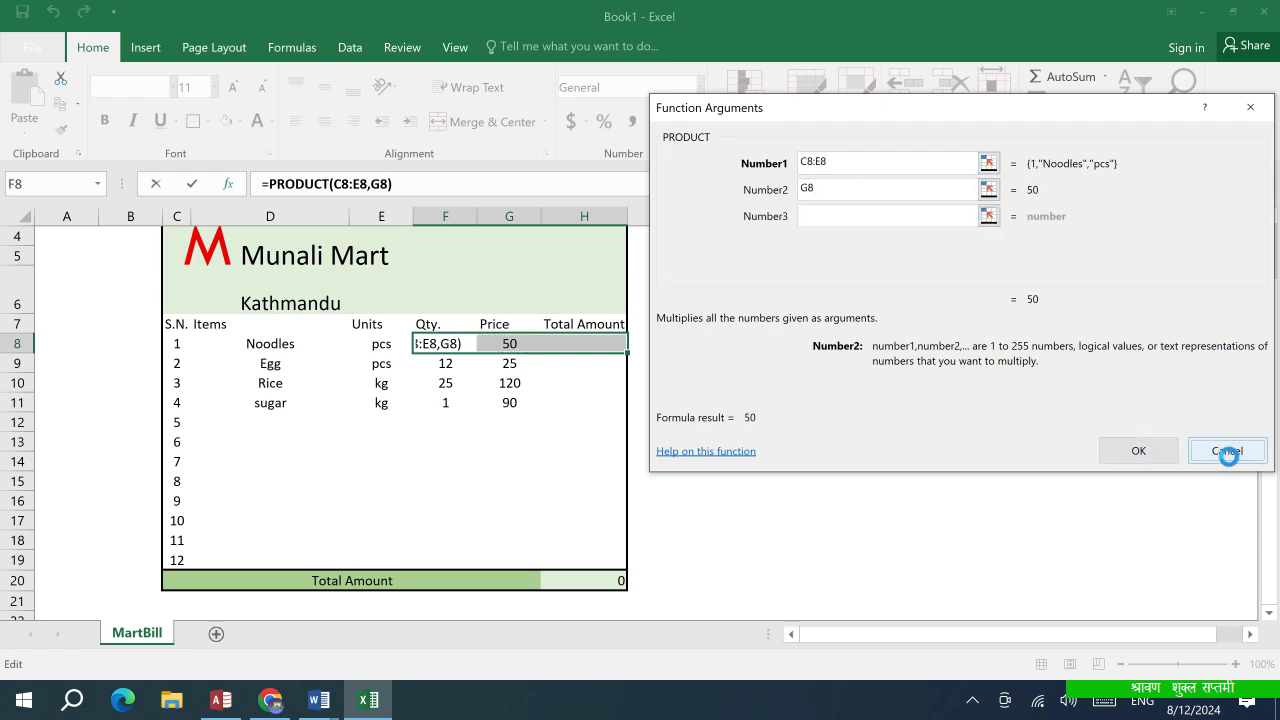
{"action": "left_click", "coordinate": [1227, 451]}
Enter =PRODUCT(F8,G8) in H8 to multiply quantity by price
{"action": "left_click", "coordinate": [598, 345]}
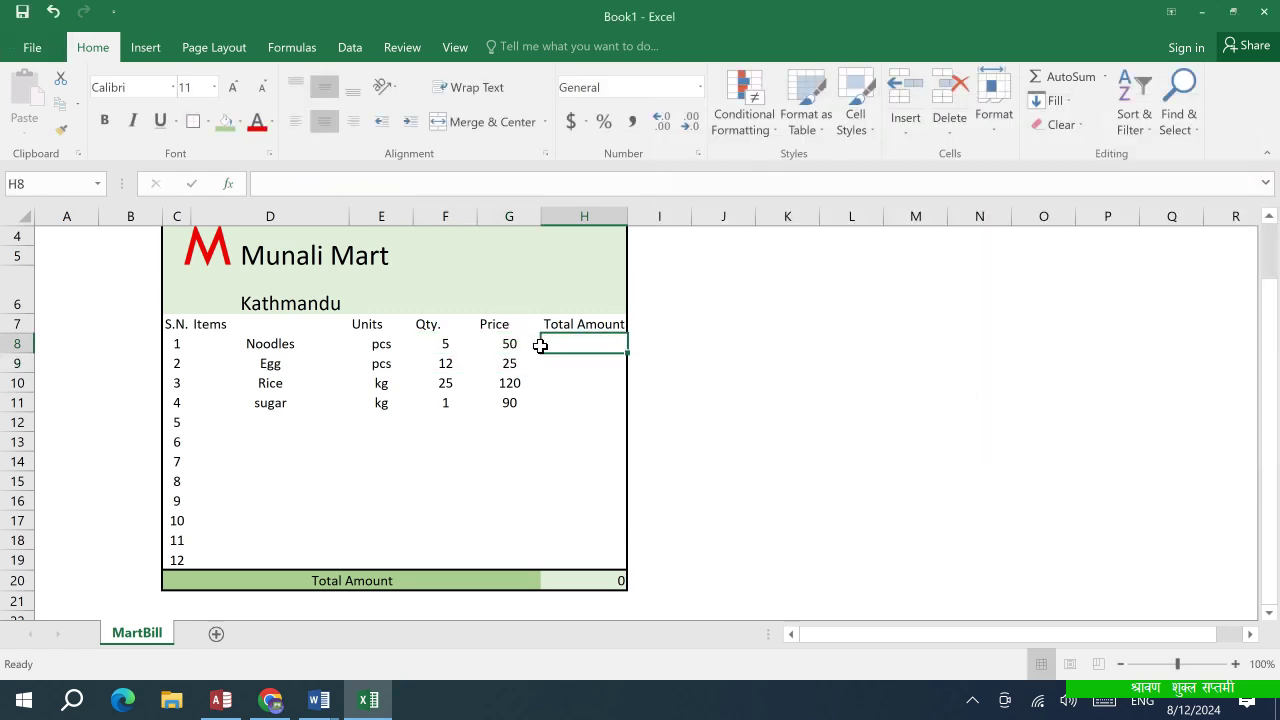
{"action": "left_click", "coordinate": [1105, 77]}
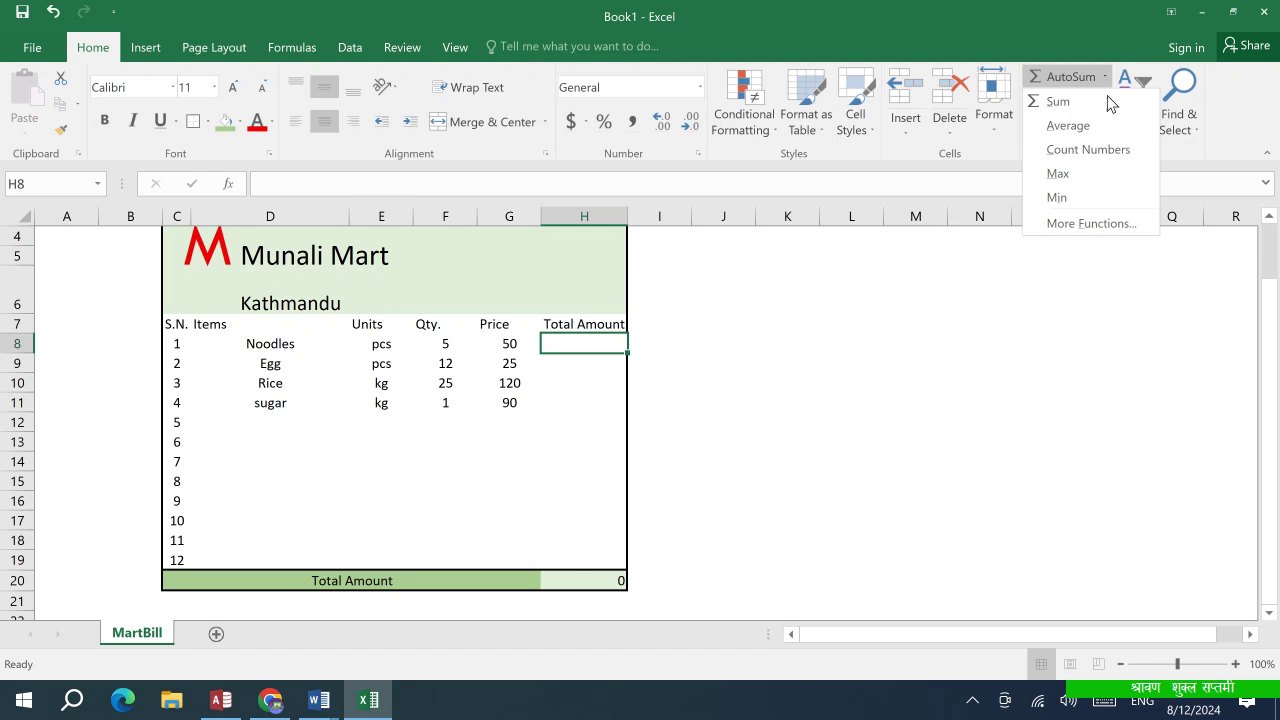
{"action": "left_click", "coordinate": [1099, 229]}
{"action": "double_click", "coordinate": [824, 240]}
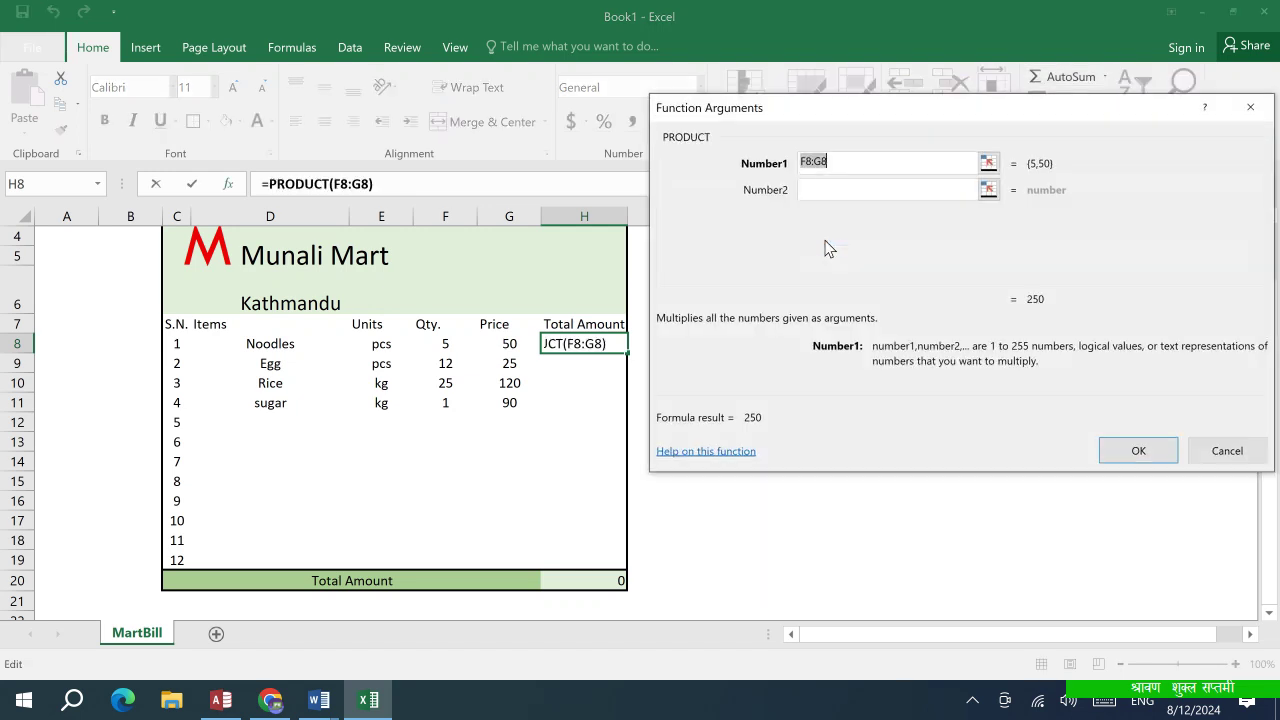
{"action": "left_click", "coordinate": [445, 343]}
{"action": "key", "text": "Tab"}
{"action": "left_click", "coordinate": [509, 343]}
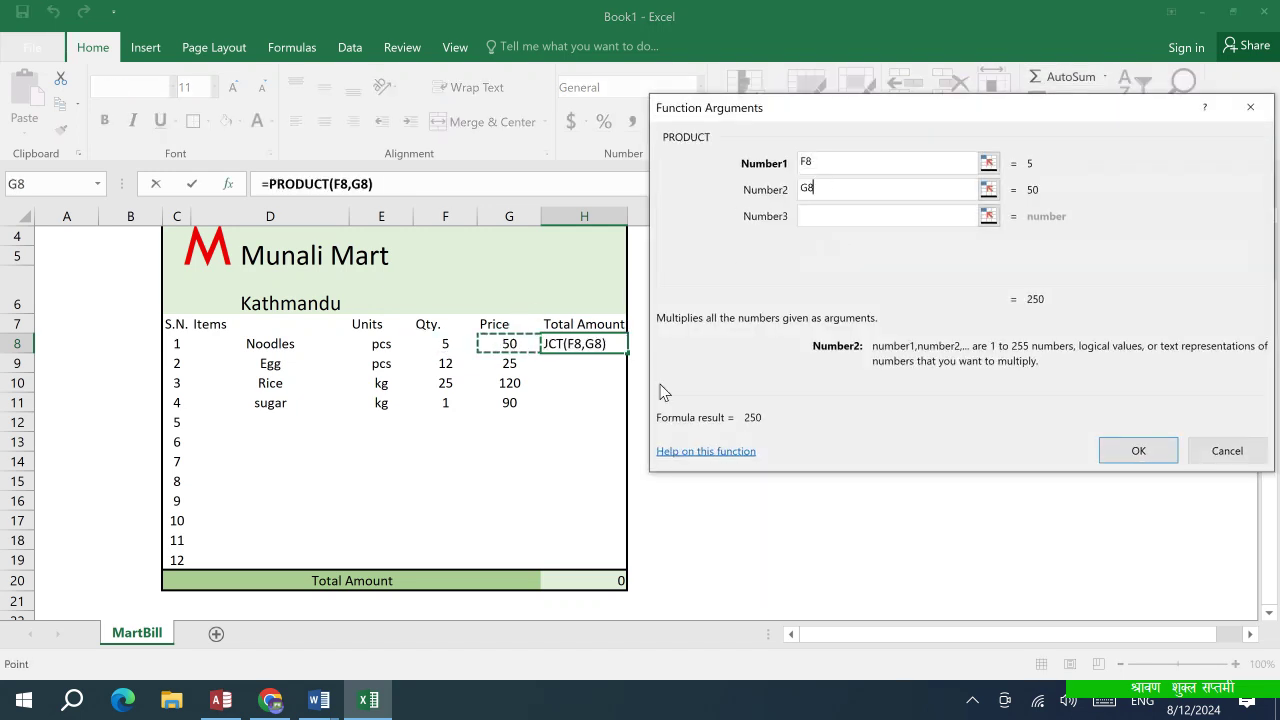
{"action": "left_click", "coordinate": [1122, 452]}
Copy the H8 product formula down to H19, giving a 3640 total
{"action": "left_click", "coordinate": [760, 404]}
{"action": "left_click", "coordinate": [589, 346]}
{"action": "double_click", "coordinate": [624, 348]}
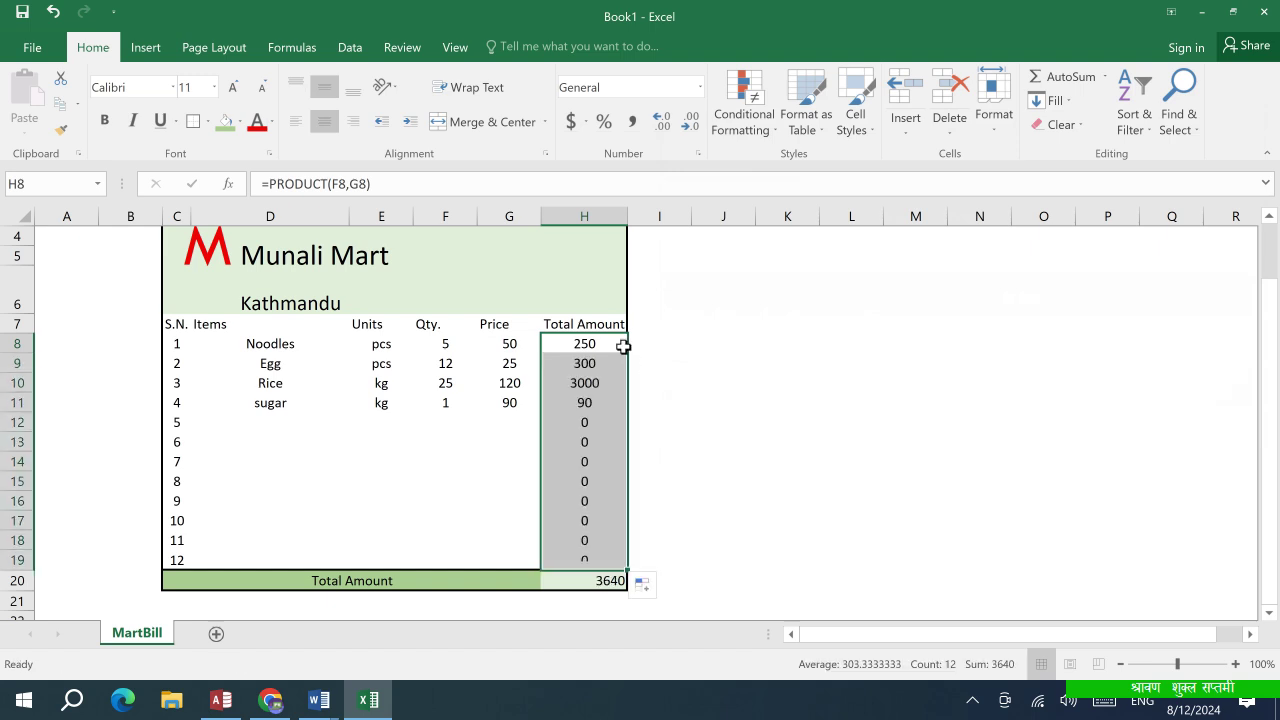
{"action": "left_click", "coordinate": [868, 402]}
Insert a pie chart of the whole bill table C3:H20 and move it right of the table
{"action": "scroll", "coordinate": [440, 480], "scroll_direction": "up", "scroll_amount": 1}
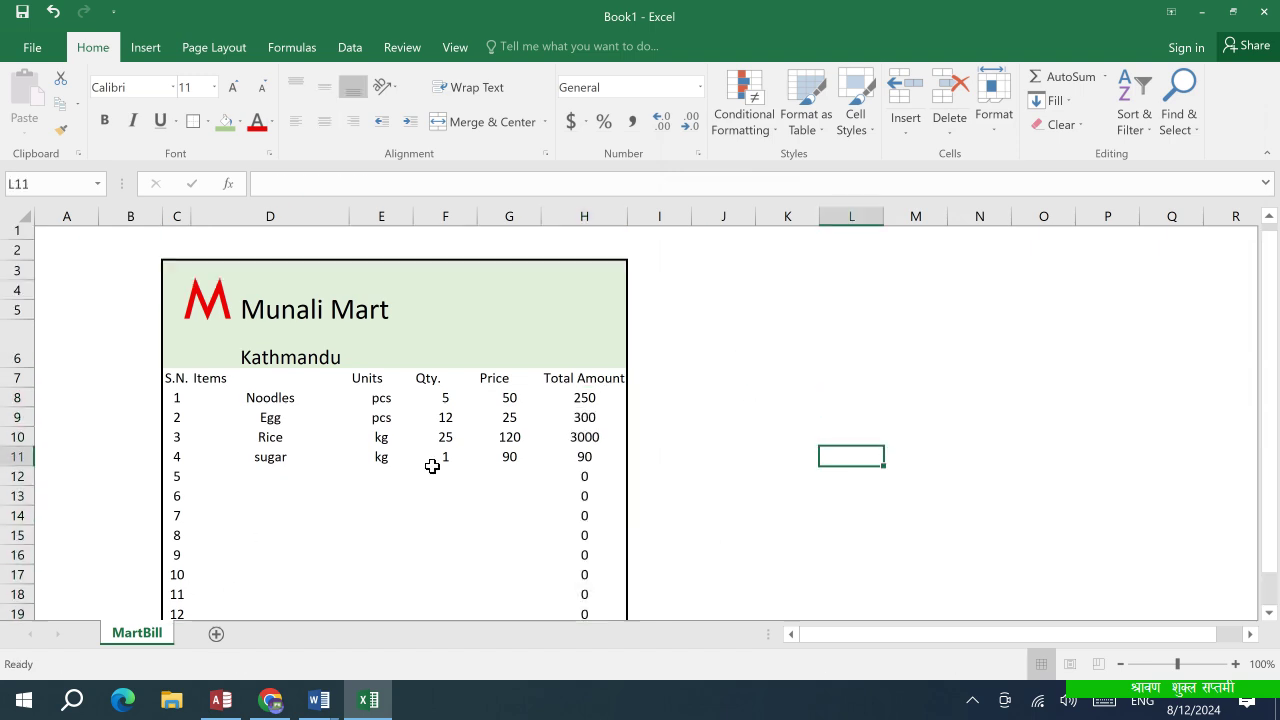
{"action": "scroll", "coordinate": [734, 457], "scroll_direction": "down", "scroll_amount": 1}
{"action": "left_click", "coordinate": [1054, 386]}
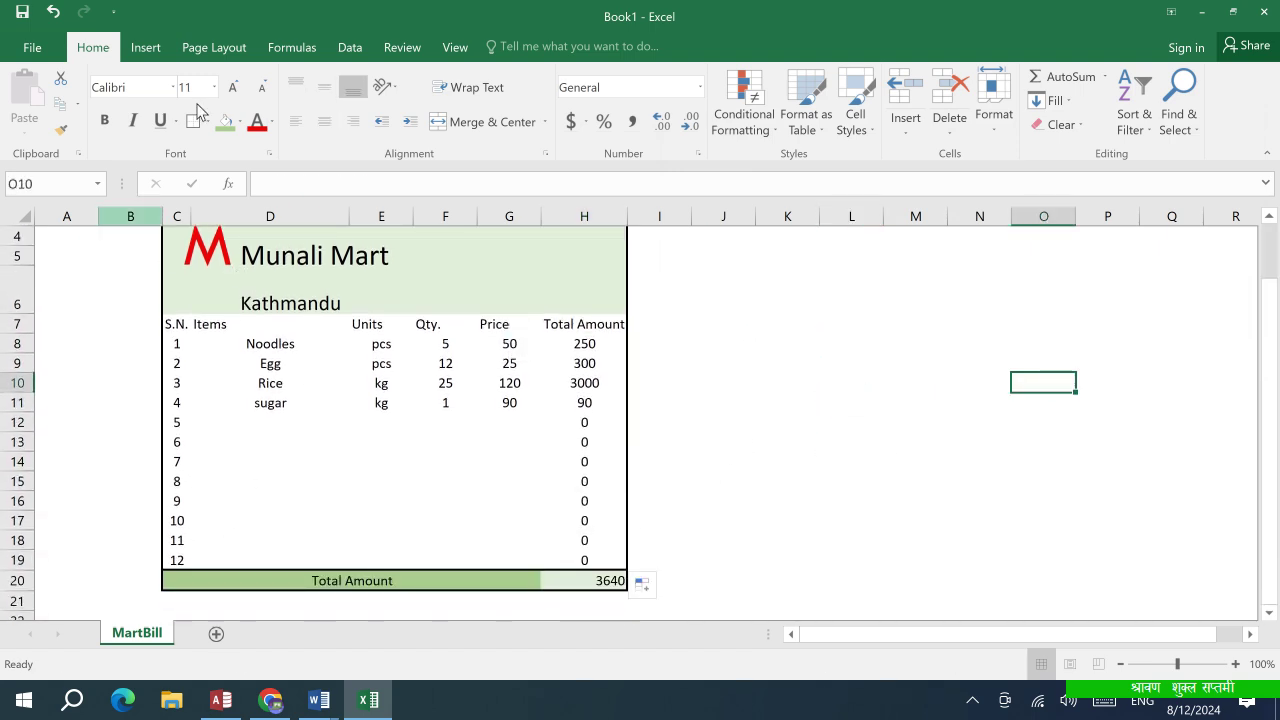
{"action": "left_click_drag", "start_coordinate": [249, 257], "coordinate": [292, 580]}
{"action": "left_click", "coordinate": [146, 48]}
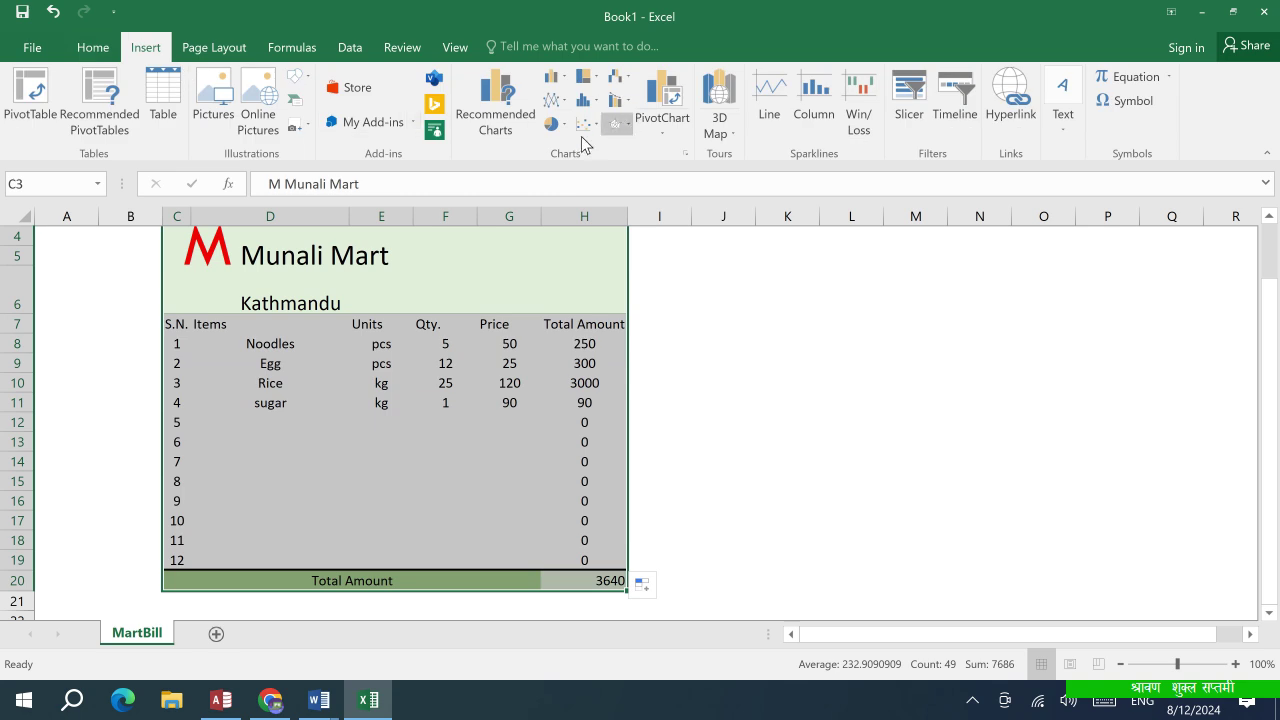
{"action": "left_click", "coordinate": [551, 124]}
{"action": "left_click", "coordinate": [537, 180]}
{"action": "left_click_drag", "start_coordinate": [620, 290], "coordinate": [890, 250]}
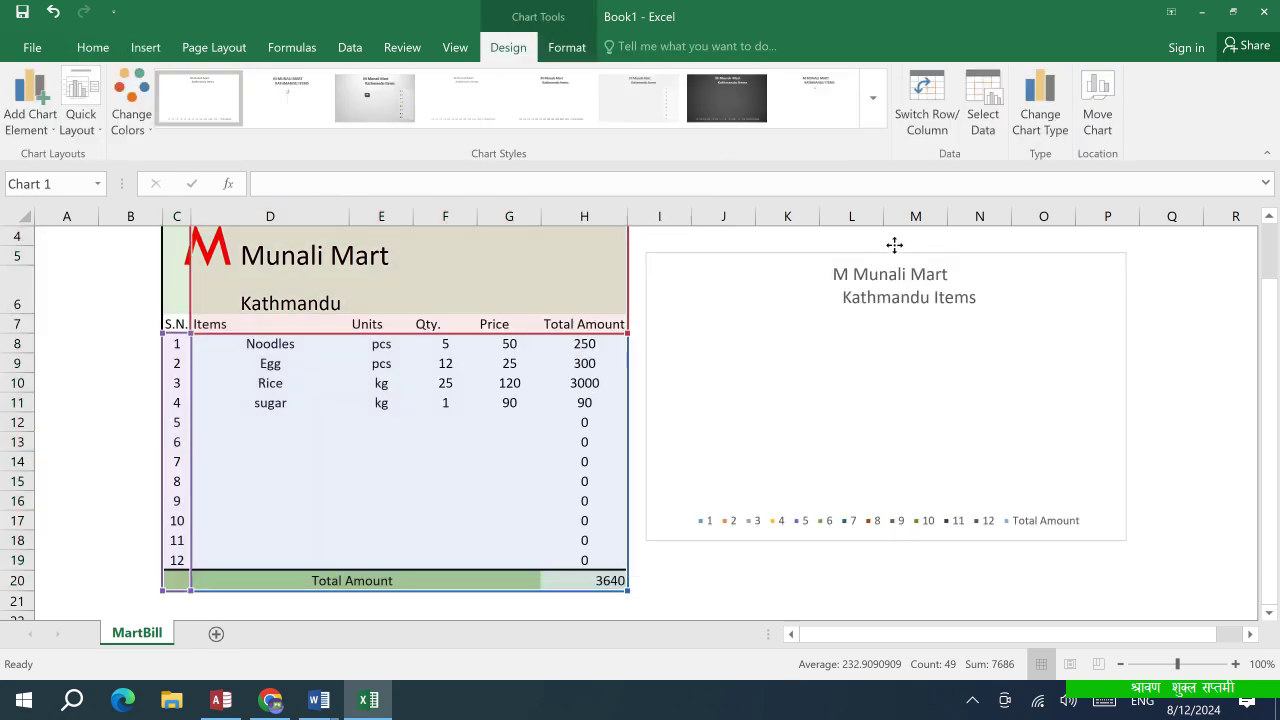
Delete the unwanted pie chart of the whole bill
{"action": "left_click", "coordinate": [907, 383]}
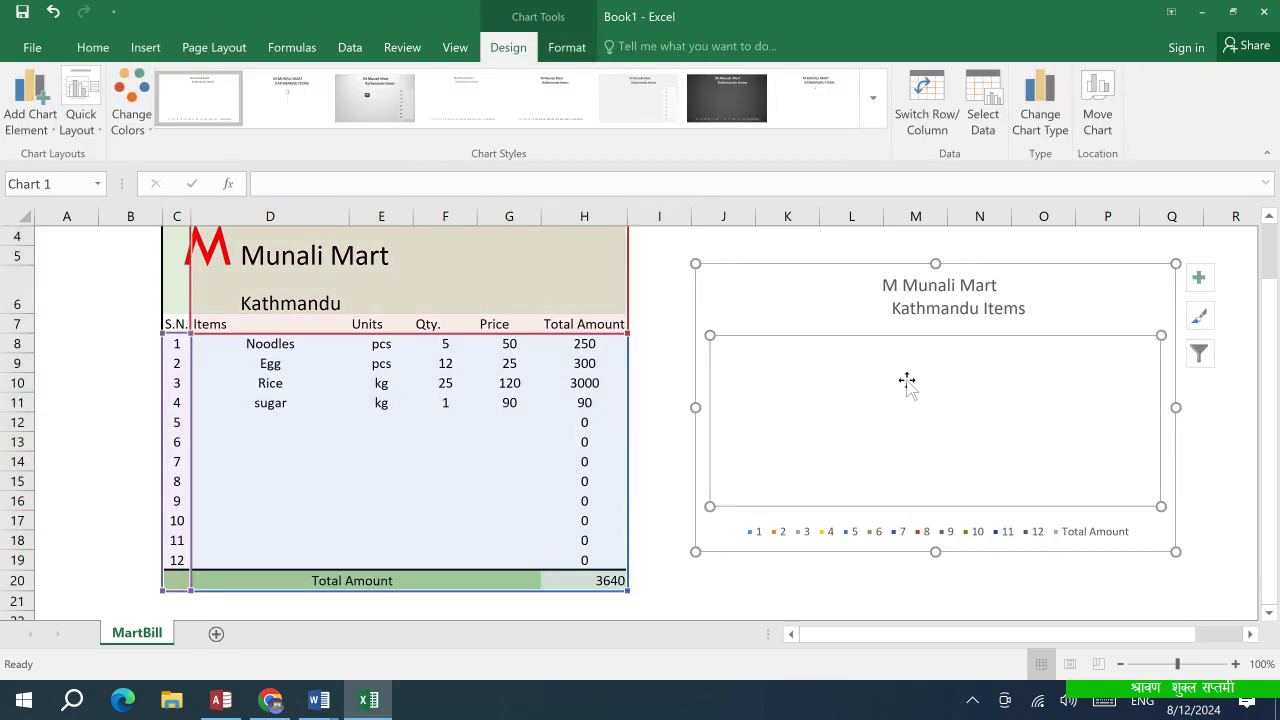
{"action": "left_click", "coordinate": [863, 280]}
{"action": "left_click", "coordinate": [787, 580]}
{"action": "left_click", "coordinate": [760, 280]}
{"action": "key", "text": "Delete"}
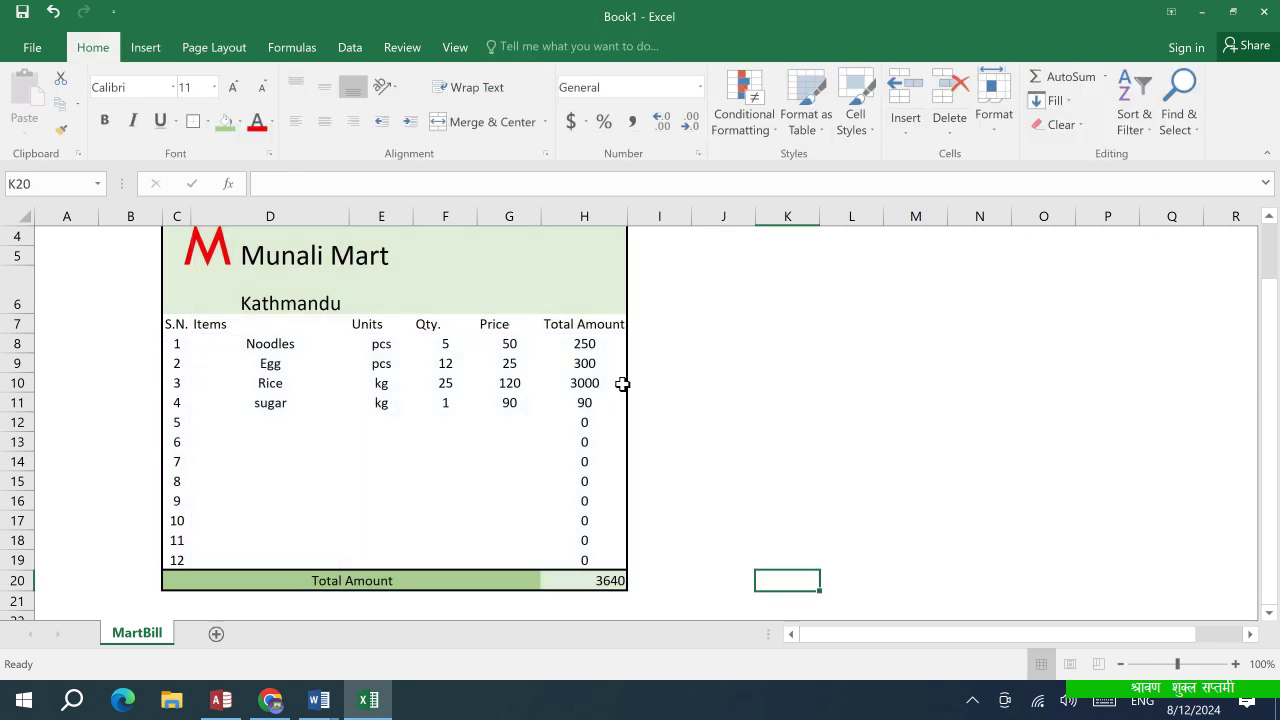
Try a doughnut chart of the items through totals D8:H19, browse its styles, then delete it
{"action": "left_click", "coordinate": [176, 323]}
{"action": "left_click", "coordinate": [270, 363]}
{"action": "left_click_drag", "start_coordinate": [243, 343], "coordinate": [585, 558]}
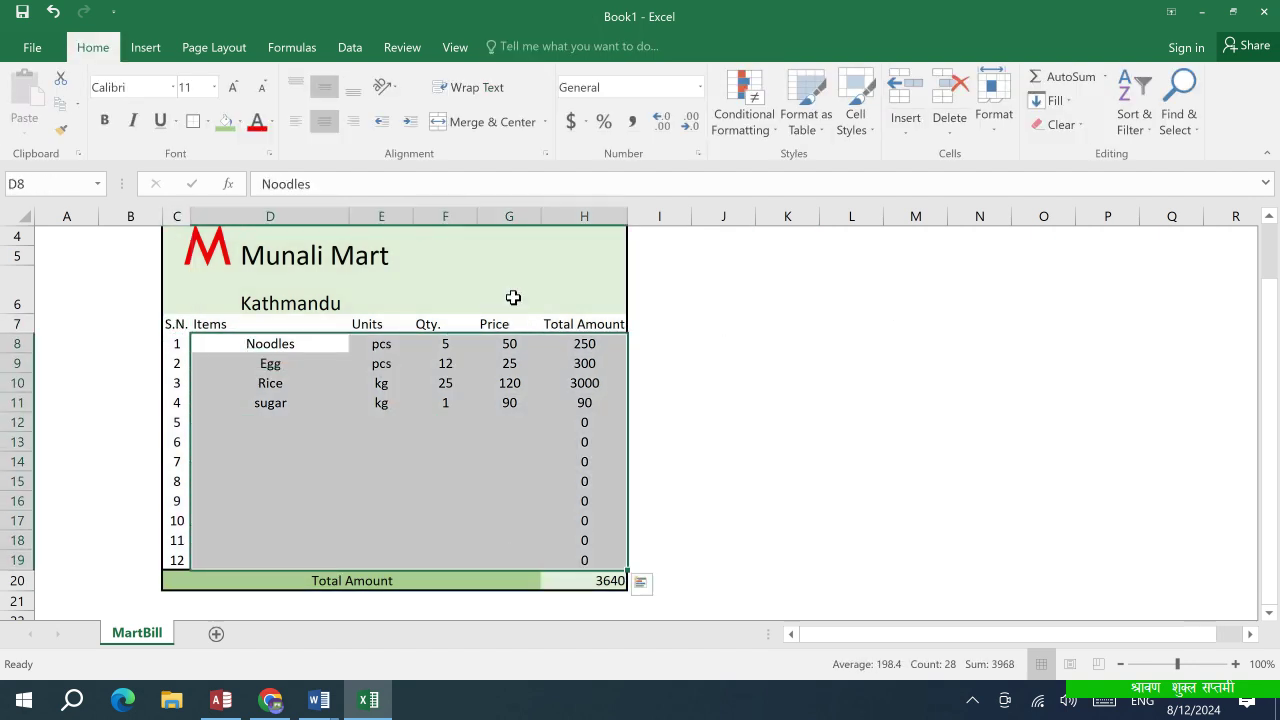
{"action": "left_click", "coordinate": [145, 47]}
{"action": "left_click", "coordinate": [553, 78]}
{"action": "left_click", "coordinate": [566, 329]}
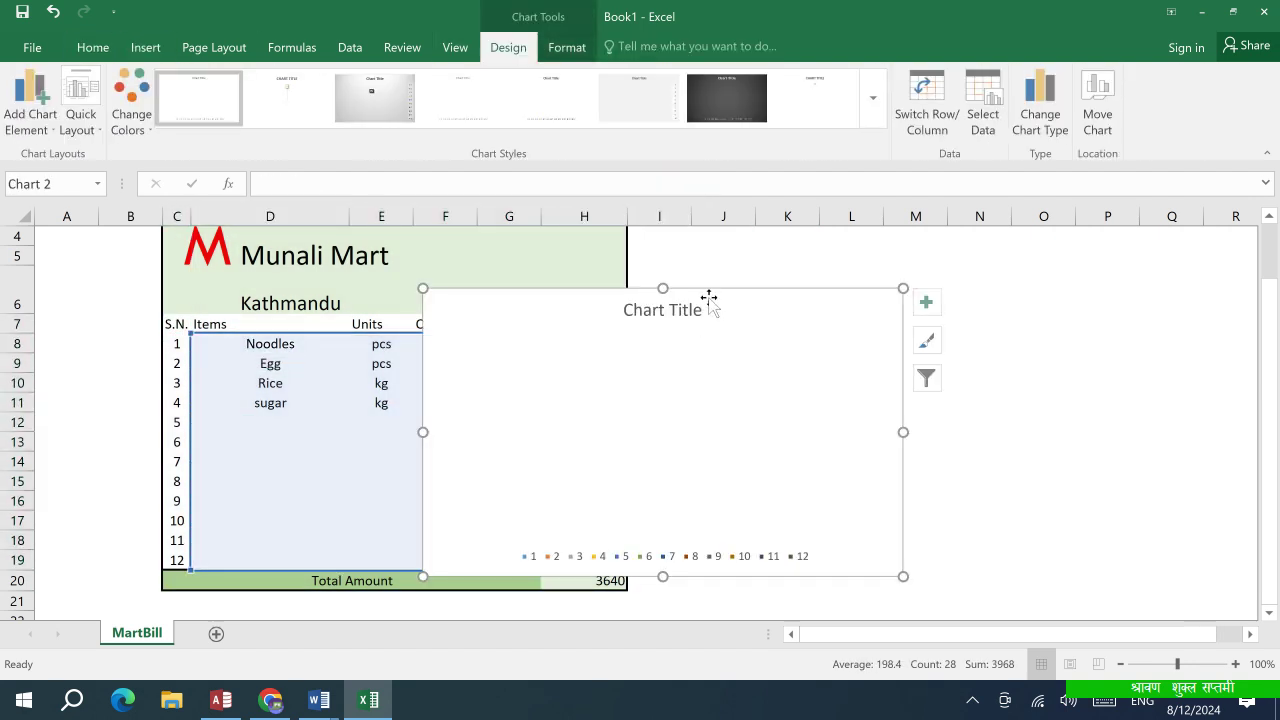
{"action": "left_click_drag", "start_coordinate": [709, 298], "coordinate": [977, 289]}
{"action": "left_click", "coordinate": [873, 97]}
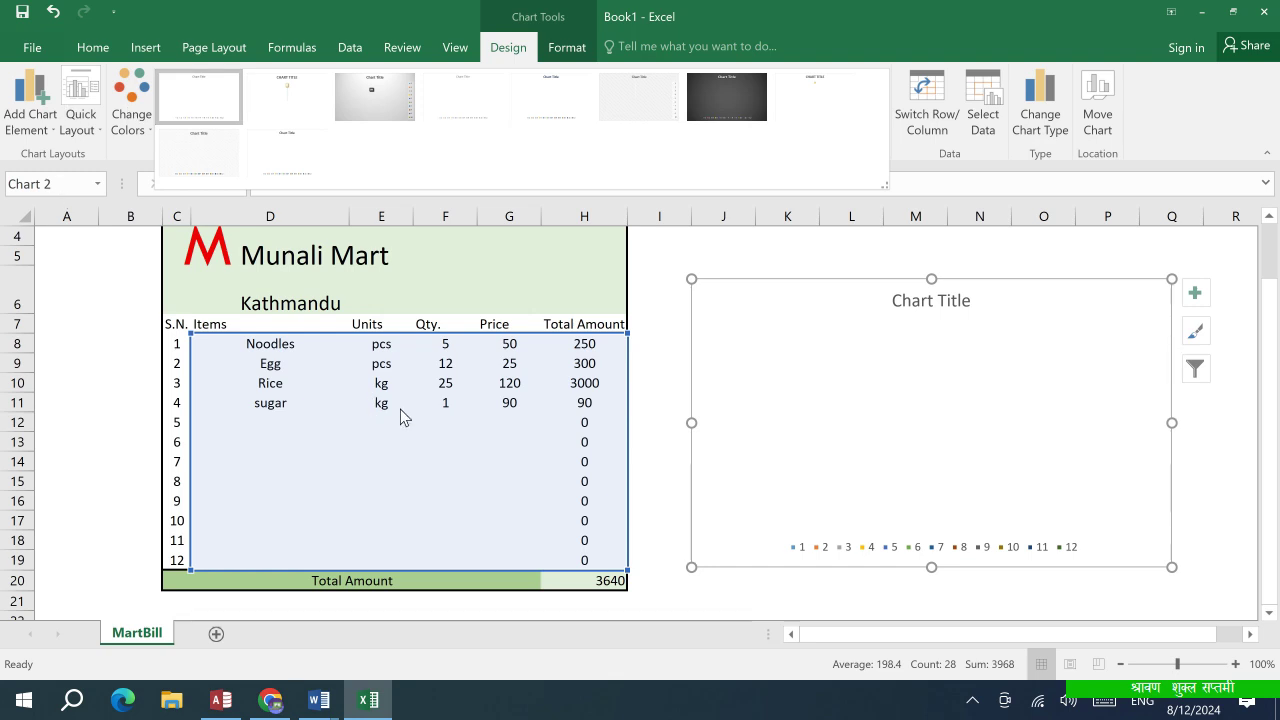
{"action": "left_click", "coordinate": [1154, 251]}
{"action": "key", "text": "Delete"}
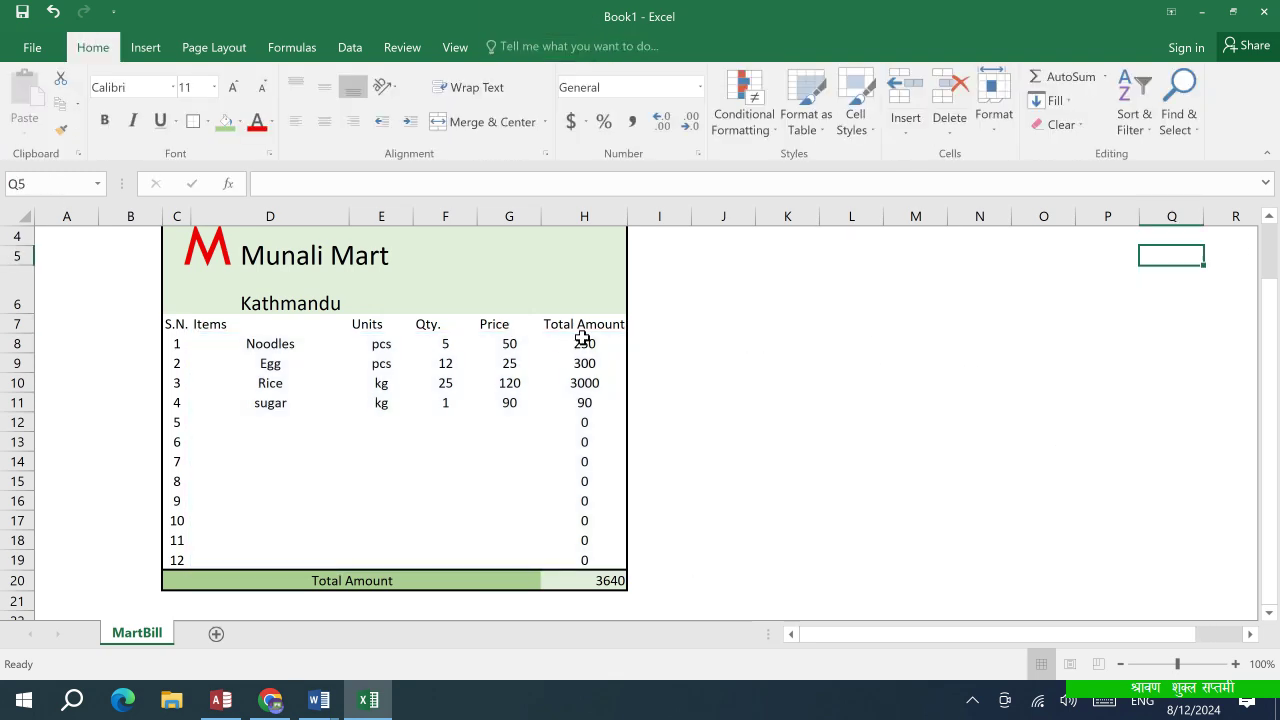
Place a 3-D pie chart of the Total Amount values H8:H19 beside the table, then reach Save As
{"action": "left_click_drag", "start_coordinate": [584, 343], "coordinate": [587, 564]}
{"action": "left_click", "coordinate": [145, 47]}
{"action": "left_click", "coordinate": [553, 78]}
{"action": "left_click", "coordinate": [566, 240]}
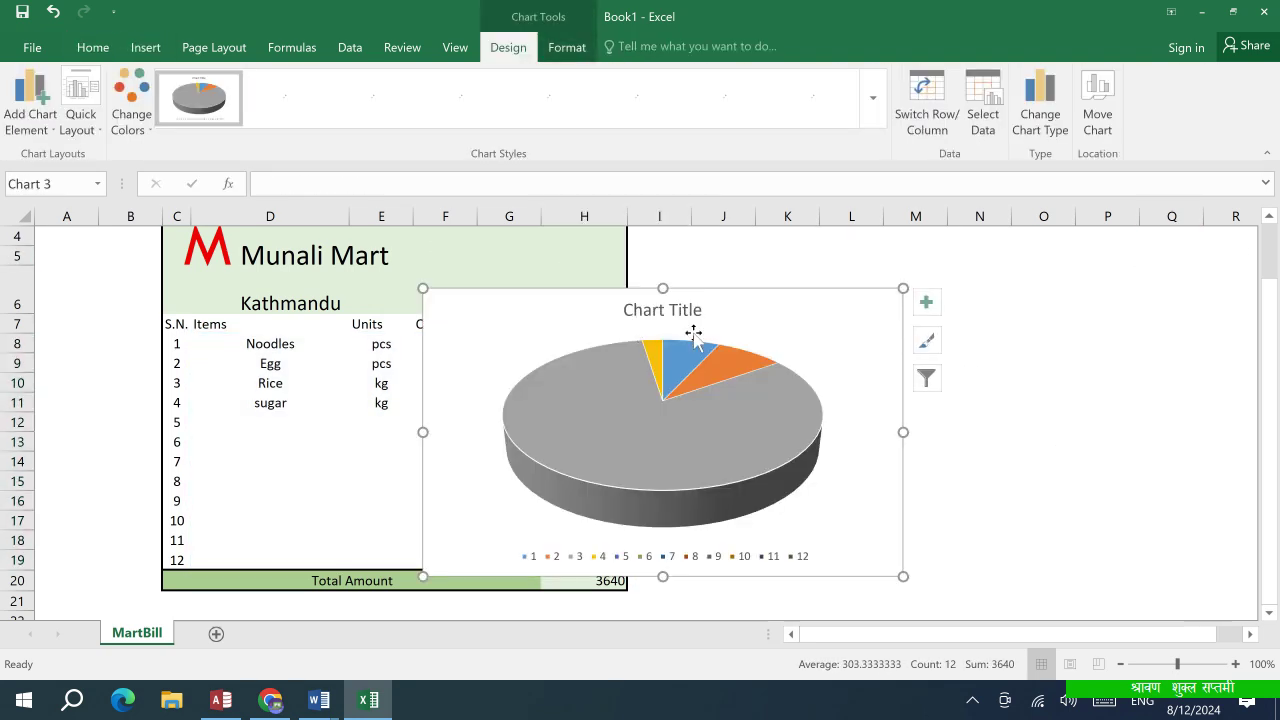
{"action": "mouse_move", "coordinate": [586, 304]}
{"action": "left_mouse_down"}
{"action": "mouse_move", "coordinate": [876, 268]}
{"action": "mouse_move", "coordinate": [866, 274]}
{"action": "left_mouse_up"}
{"action": "left_click", "coordinate": [662, 435]}
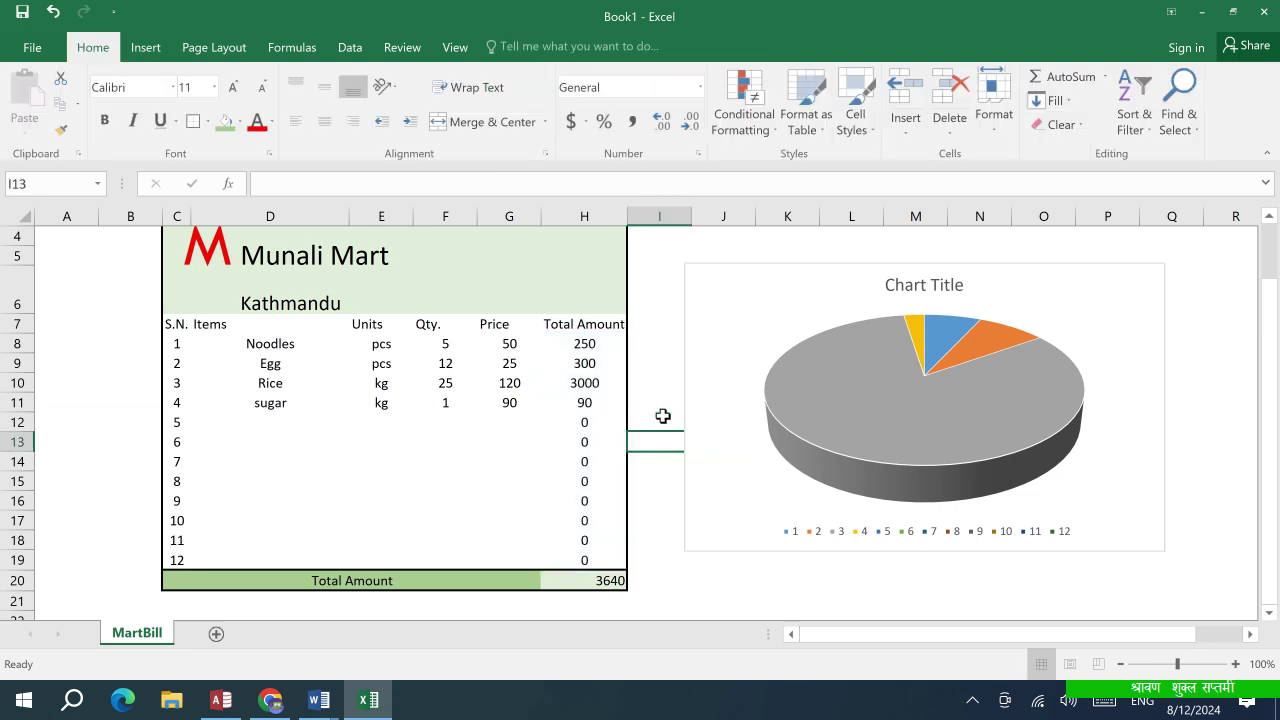
{"action": "left_click", "coordinate": [698, 594]}
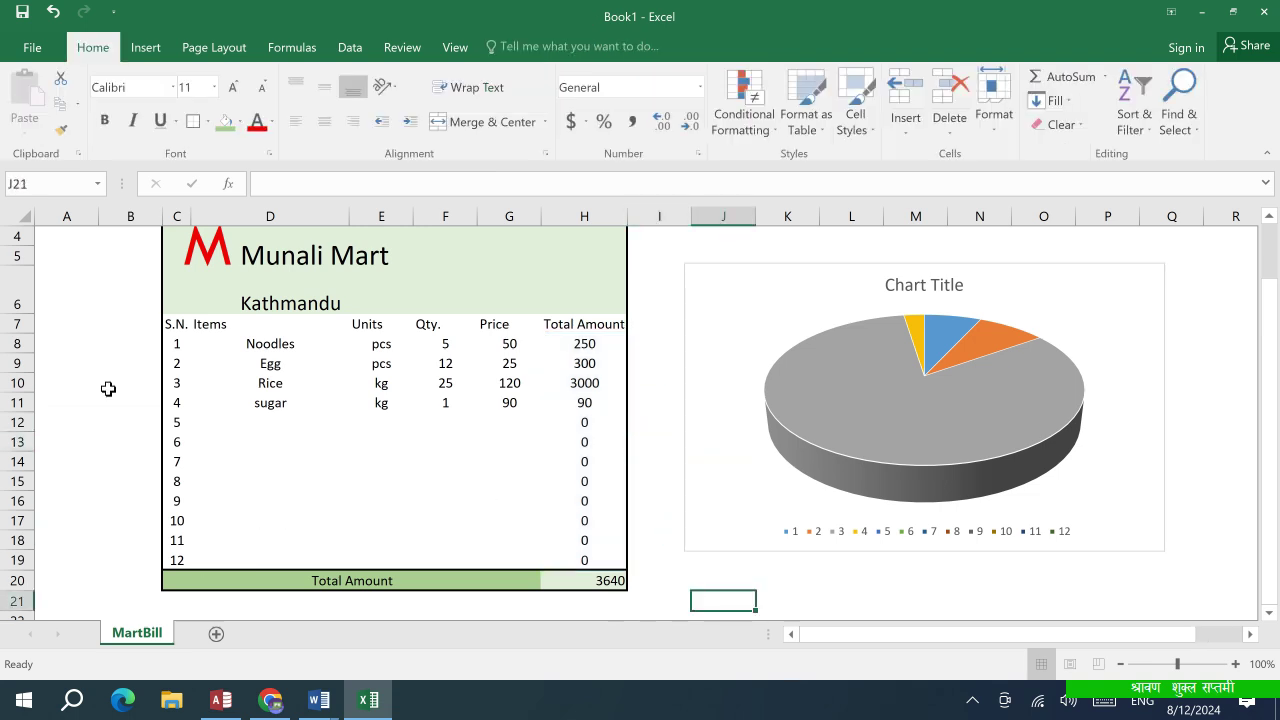
{"action": "left_click", "coordinate": [32, 48]}
{"action": "left_click", "coordinate": [40, 200]}
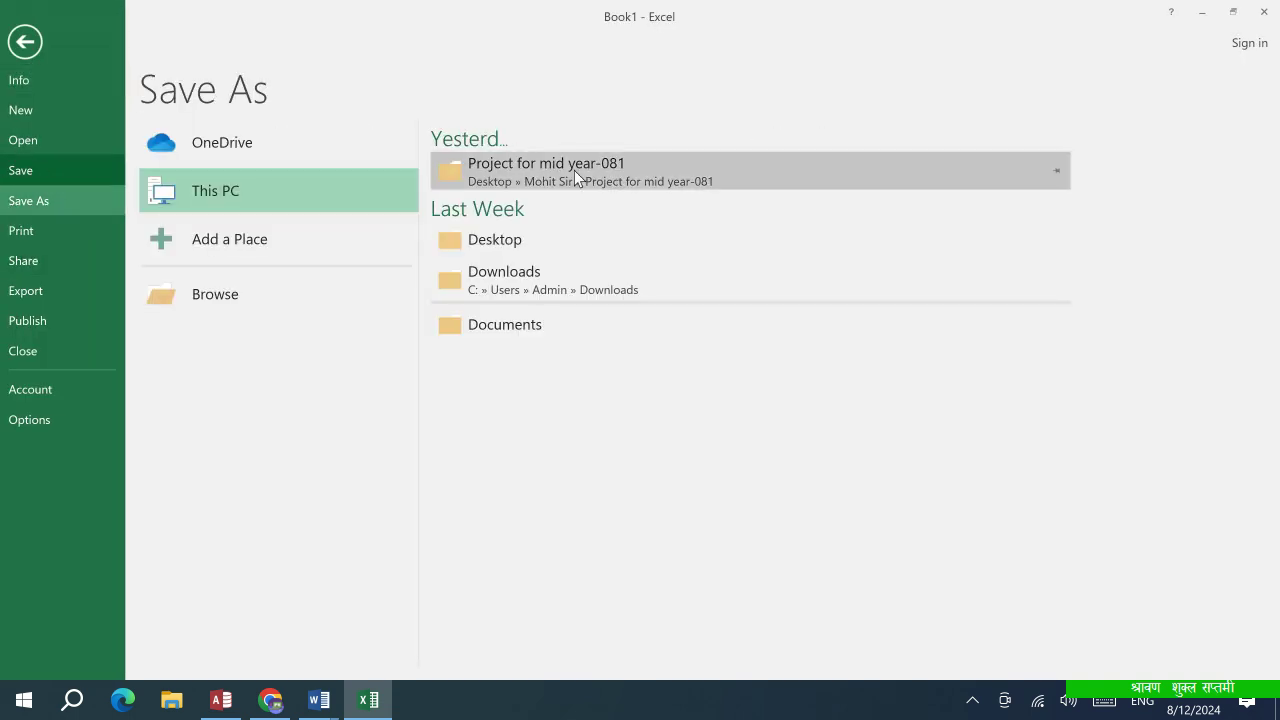
Save the workbook as bill-5 in the Desktop's Project for mid year-081 folder
{"action": "left_click", "coordinate": [499, 245]}
{"action": "double_click", "coordinate": [228, 157]}
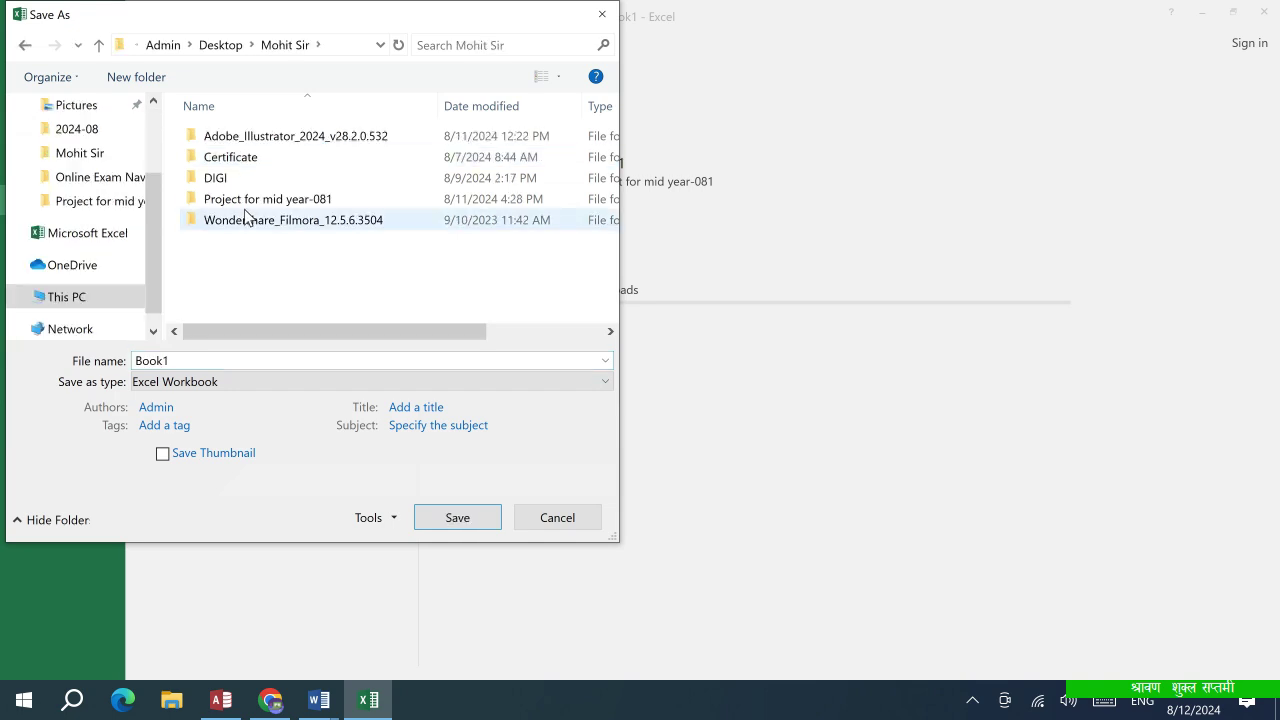
{"action": "double_click", "coordinate": [250, 199]}
{"action": "double_click", "coordinate": [142, 360]}
{"action": "type", "text": "bill-5"}
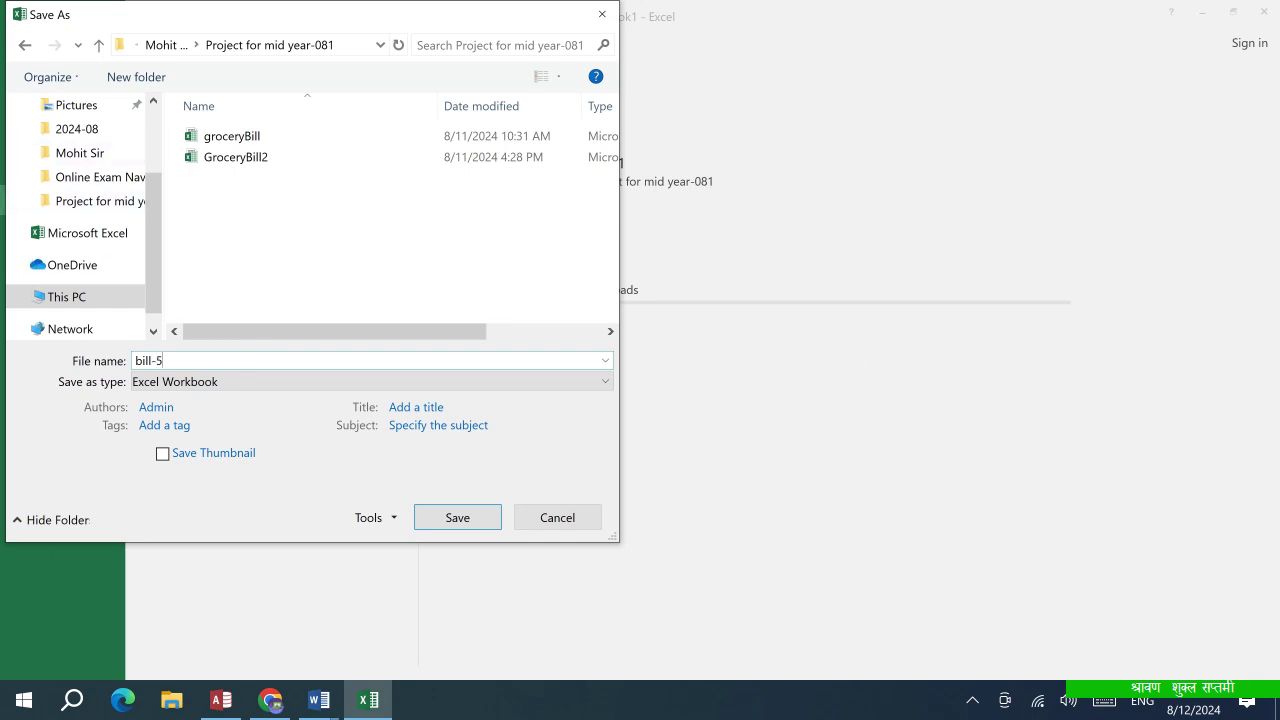
{"action": "left_click", "coordinate": [457, 520]}
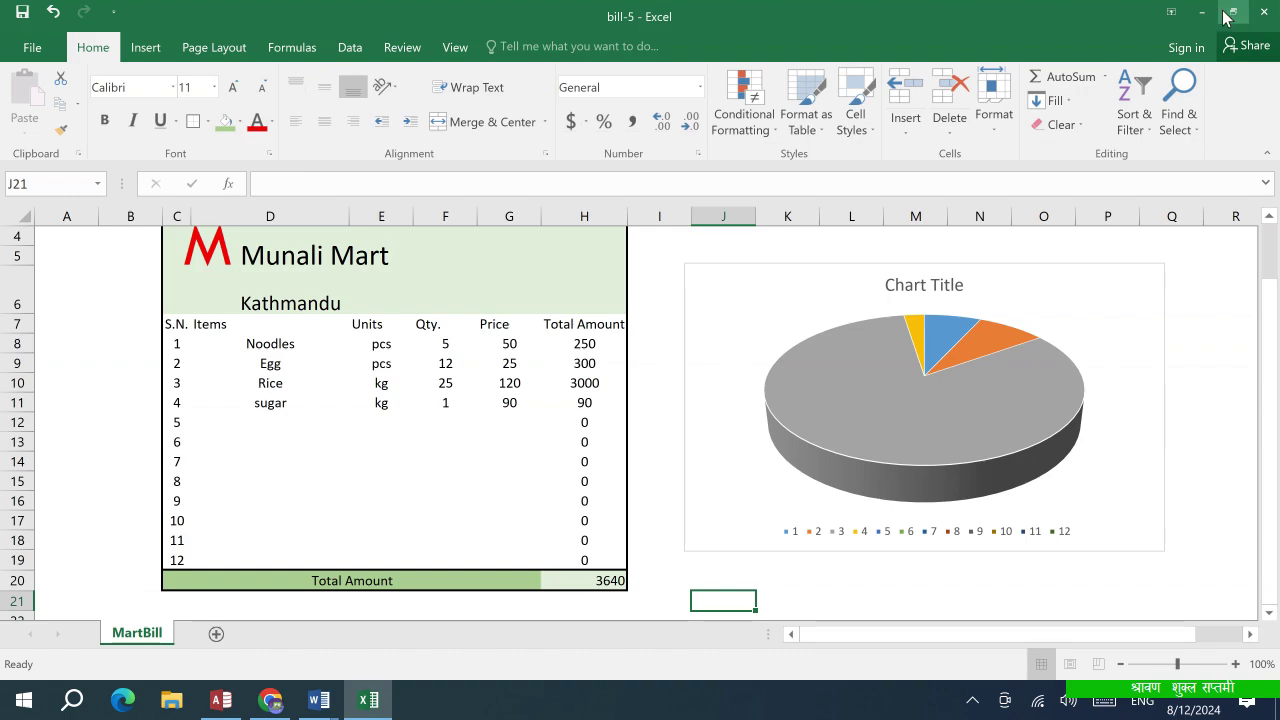
Close Excel and reopen bill-5 from the Project for mid year-081 folder
{"action": "left_click", "coordinate": [1264, 12]}
{"action": "double_click", "coordinate": [1162, 128]}
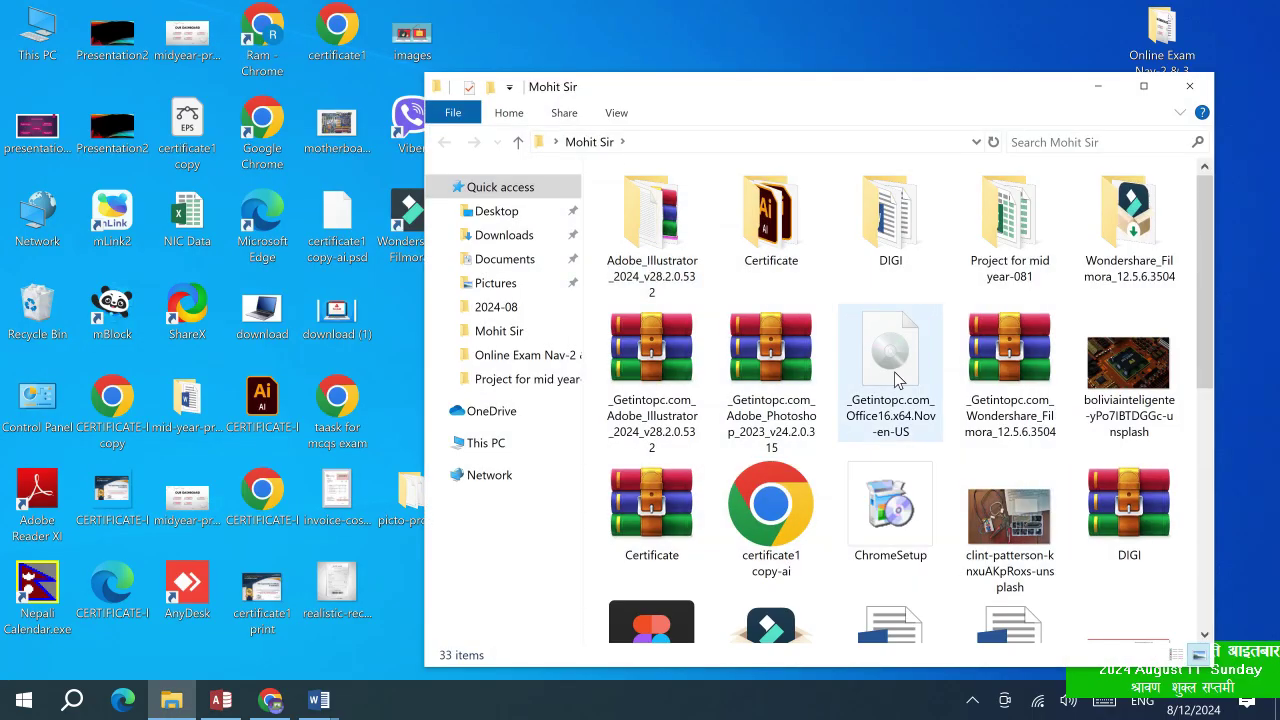
{"action": "double_click", "coordinate": [1009, 225]}
{"action": "double_click", "coordinate": [692, 205]}
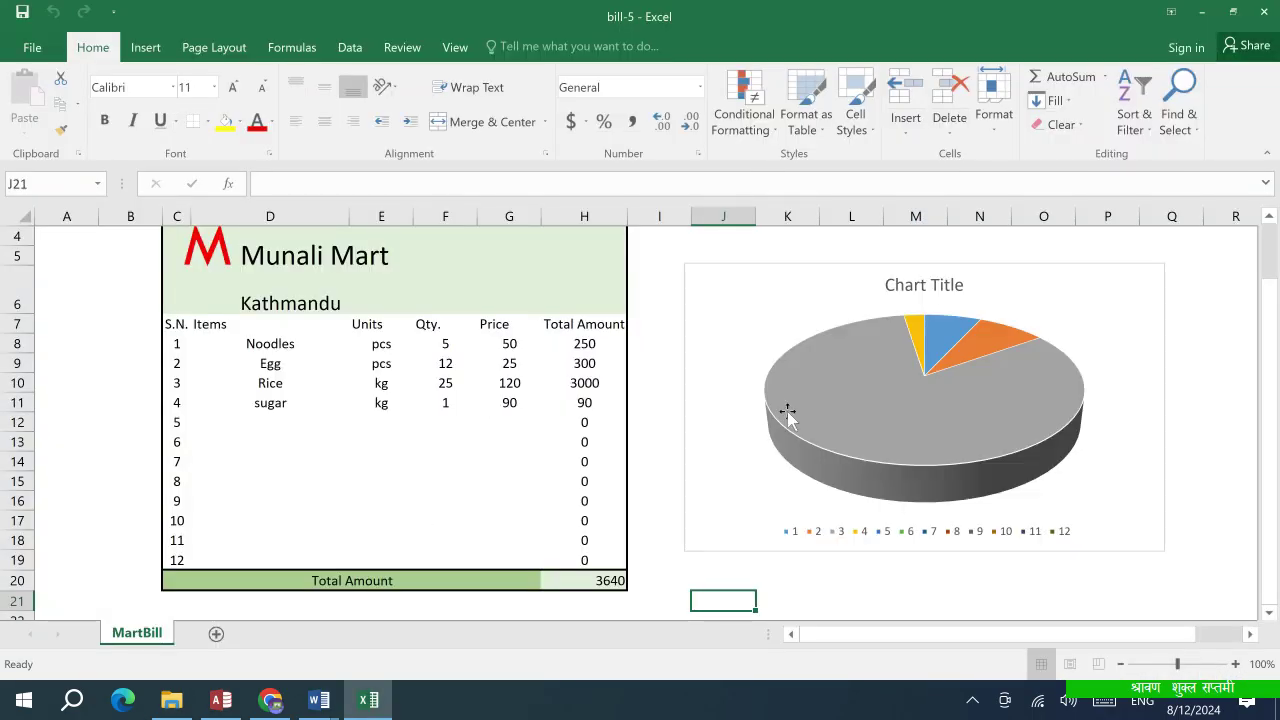